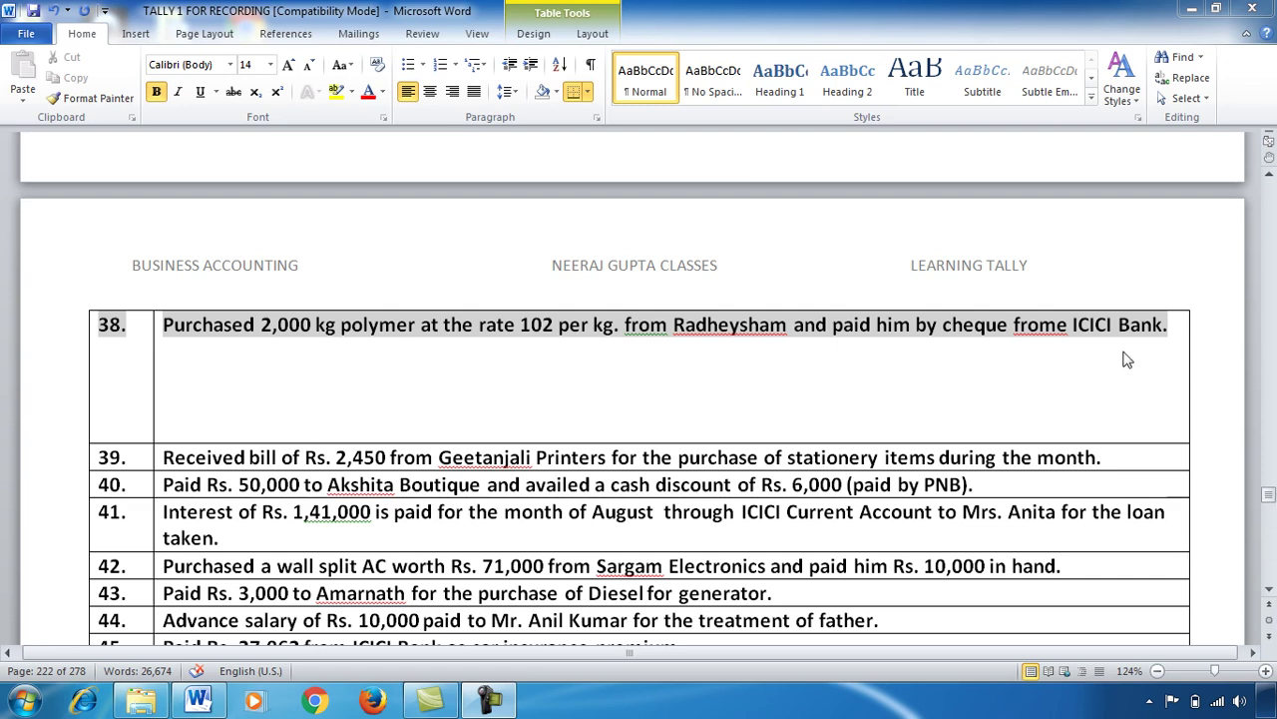
Fix the typo 'frome' to 'from' in question 38's 'paid him by cheque from ICICI Bank.'
left_click(1074, 326)
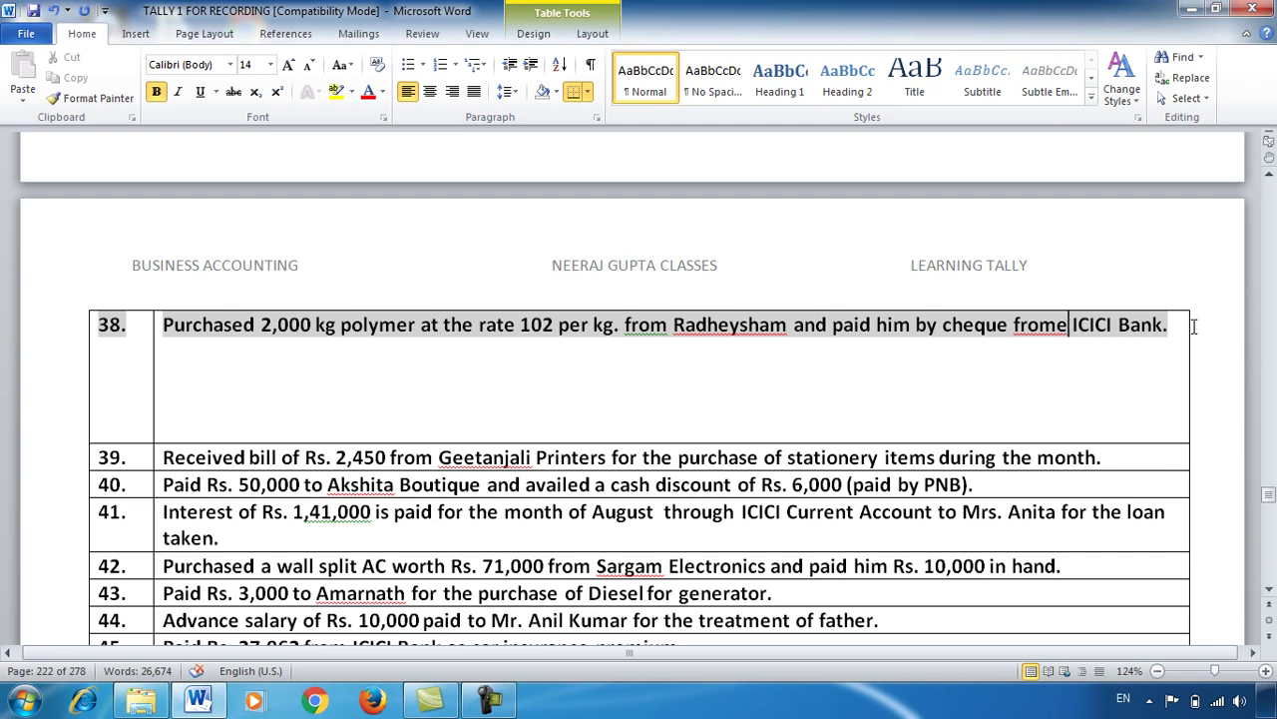
key("Left")
key("BackSpace")
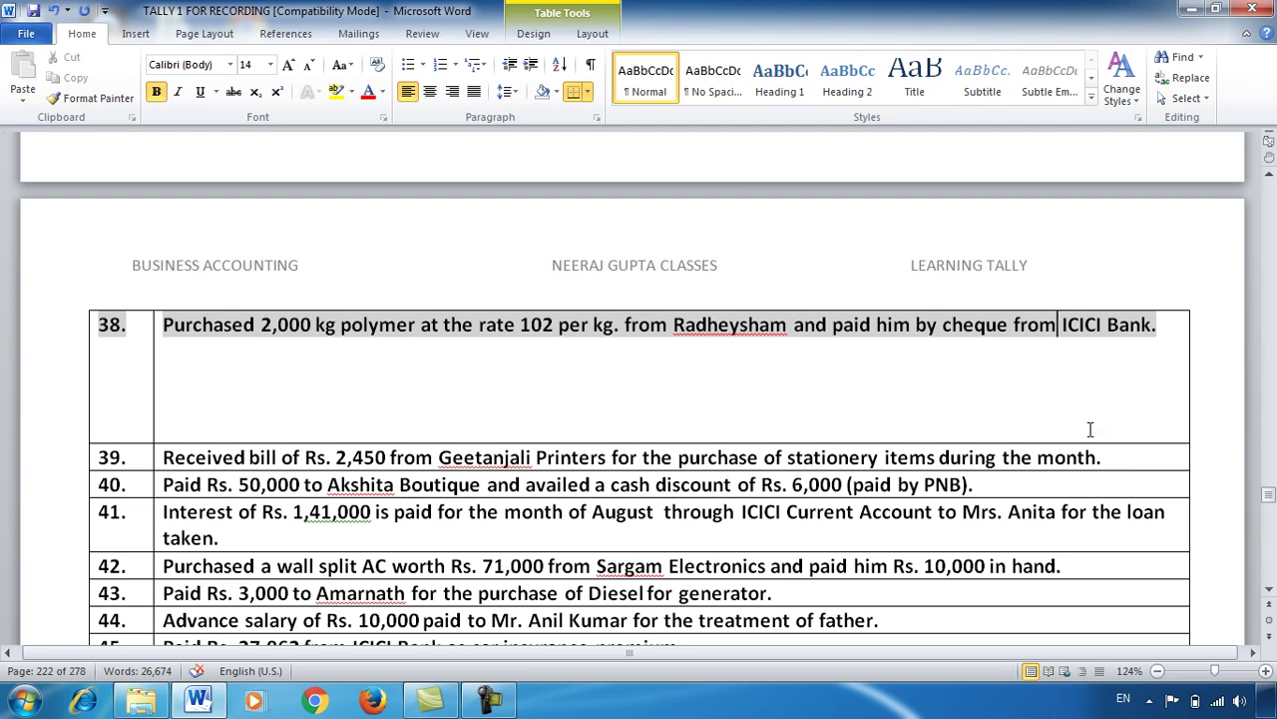
Under question 38, enter Purchase A/c Dr. 204,000 and To Radhesham 204,000
left_click(921, 389)
type("Purchas")
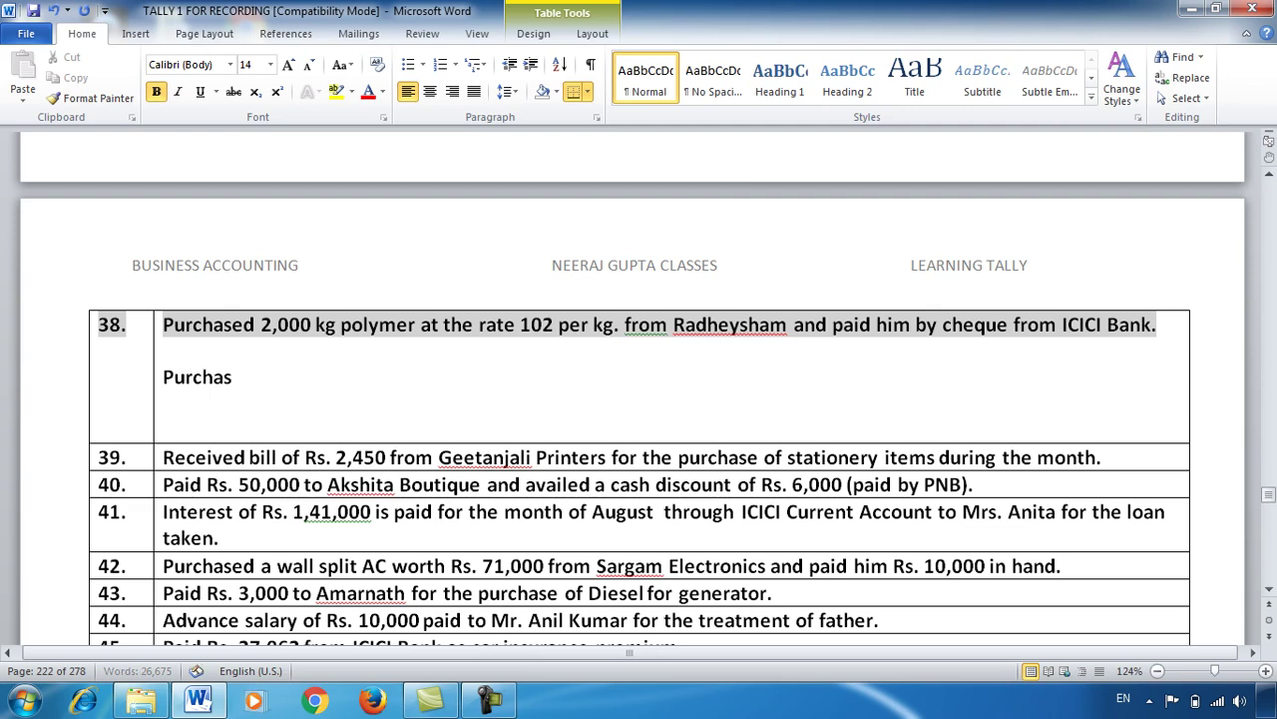
type("e A/c   Dr.  ")
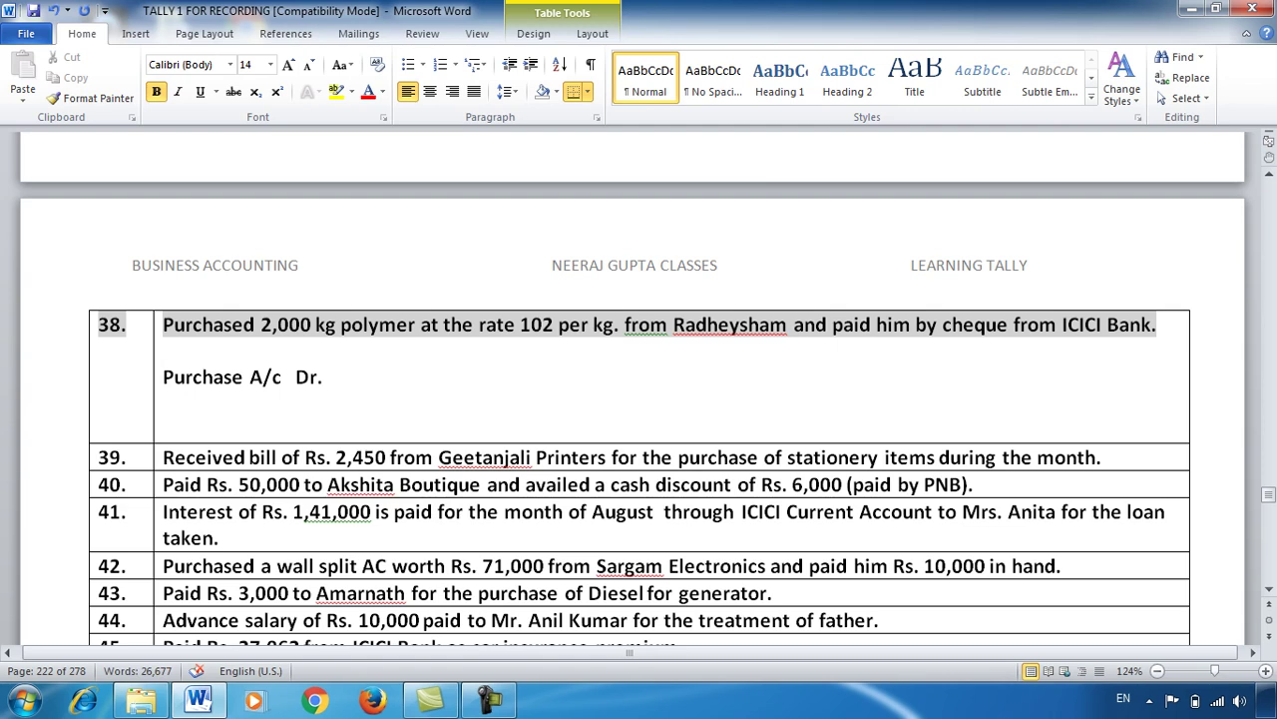
type("204,000")
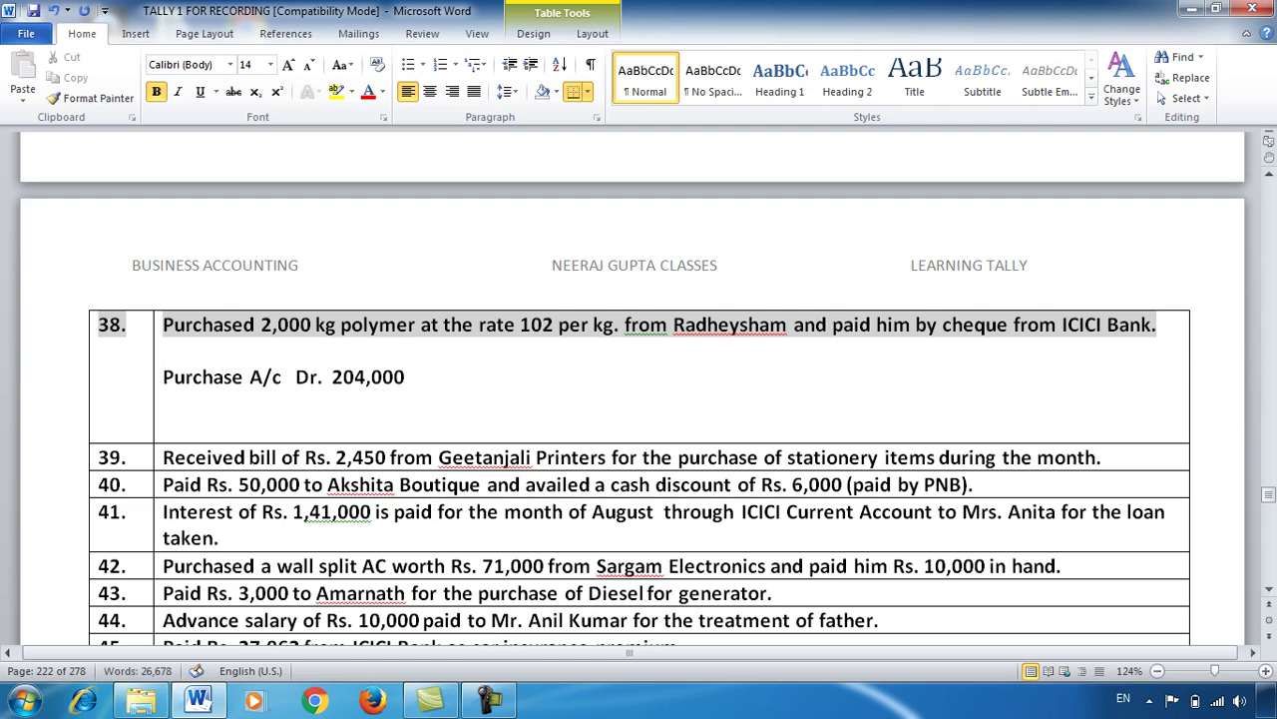
key("Return")
type("To ")
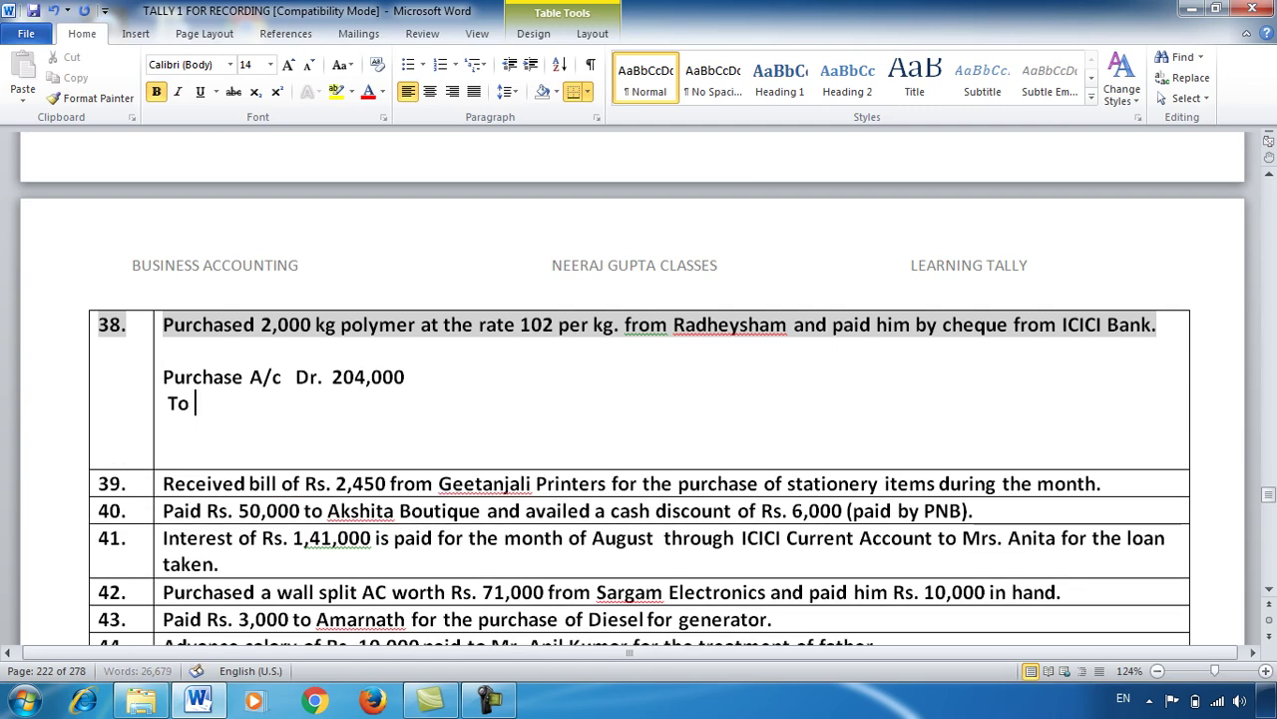
type("Ra")
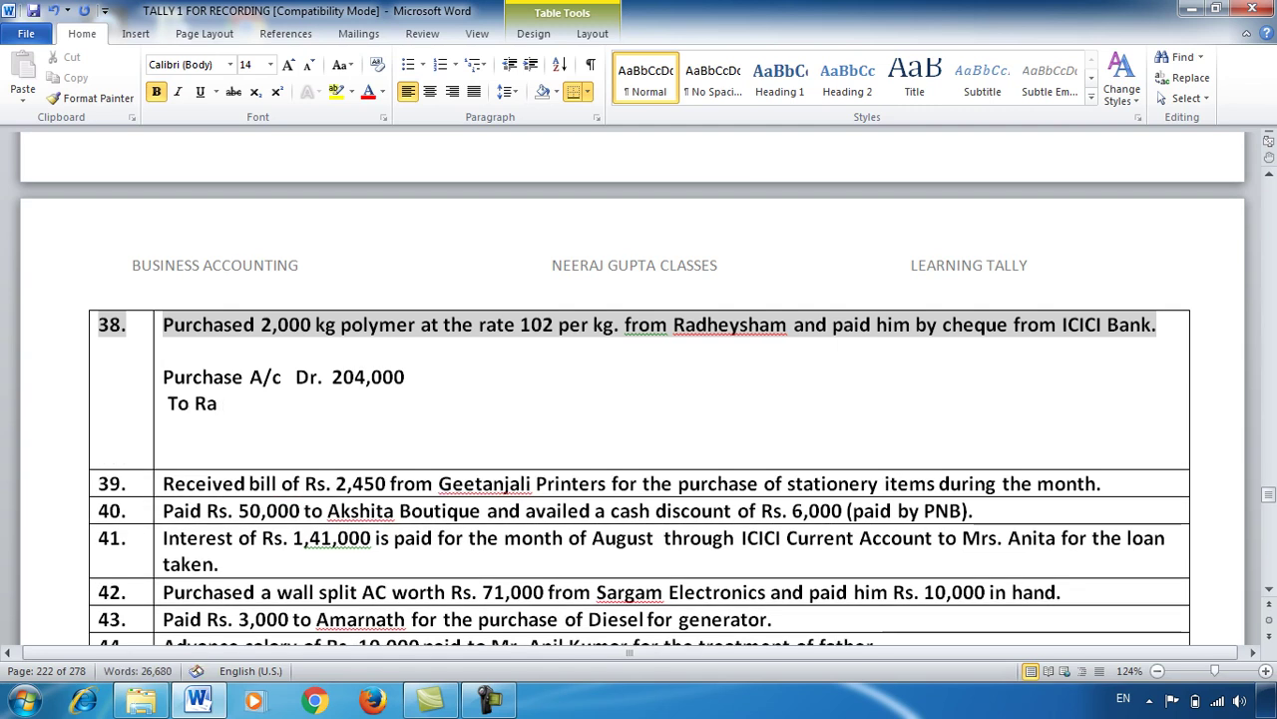
type("dheshy")
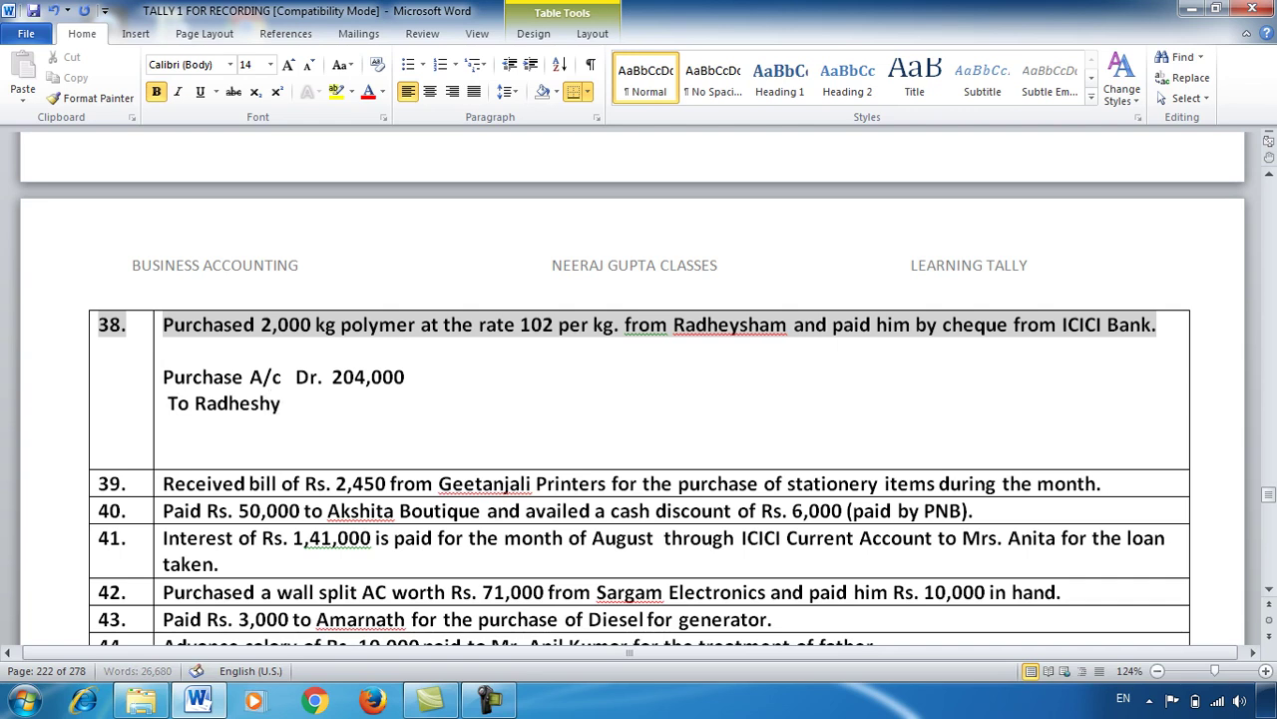
key("BackSpace")
type("am   204,000")
After a blank line, begin the payment entry with Radhesham Dr. 204,000
key("Return")
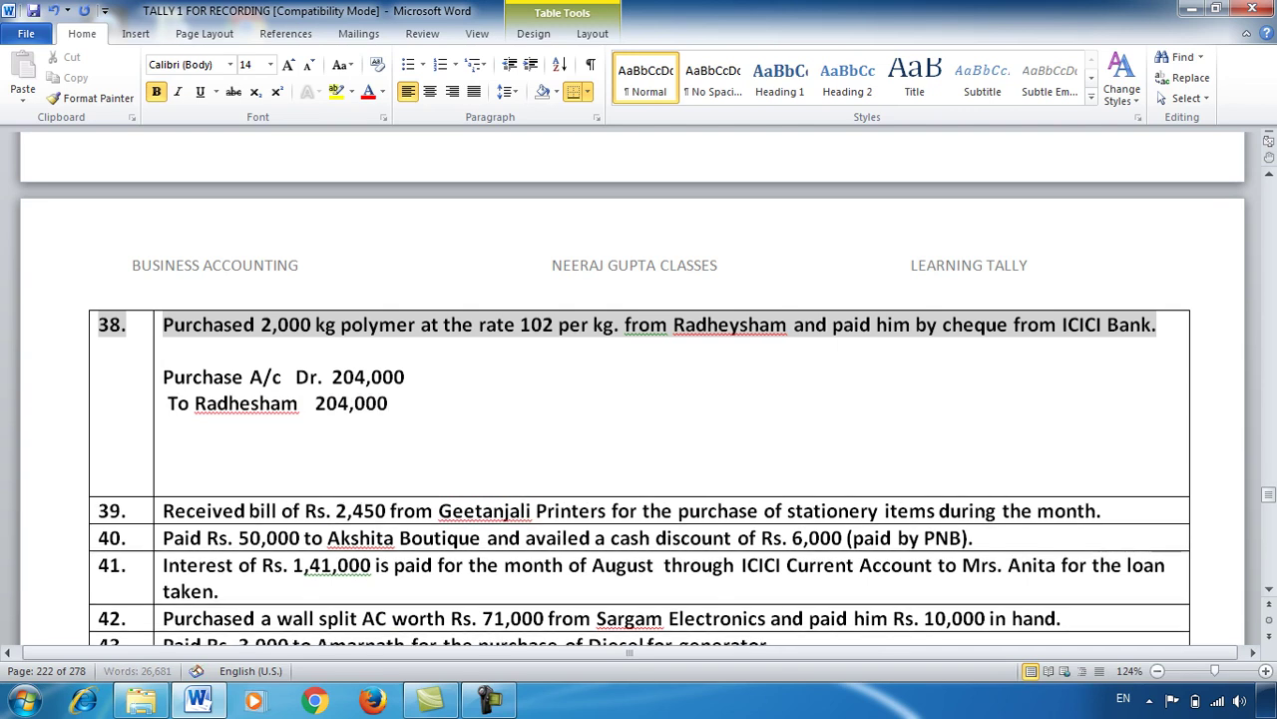
key("Return")
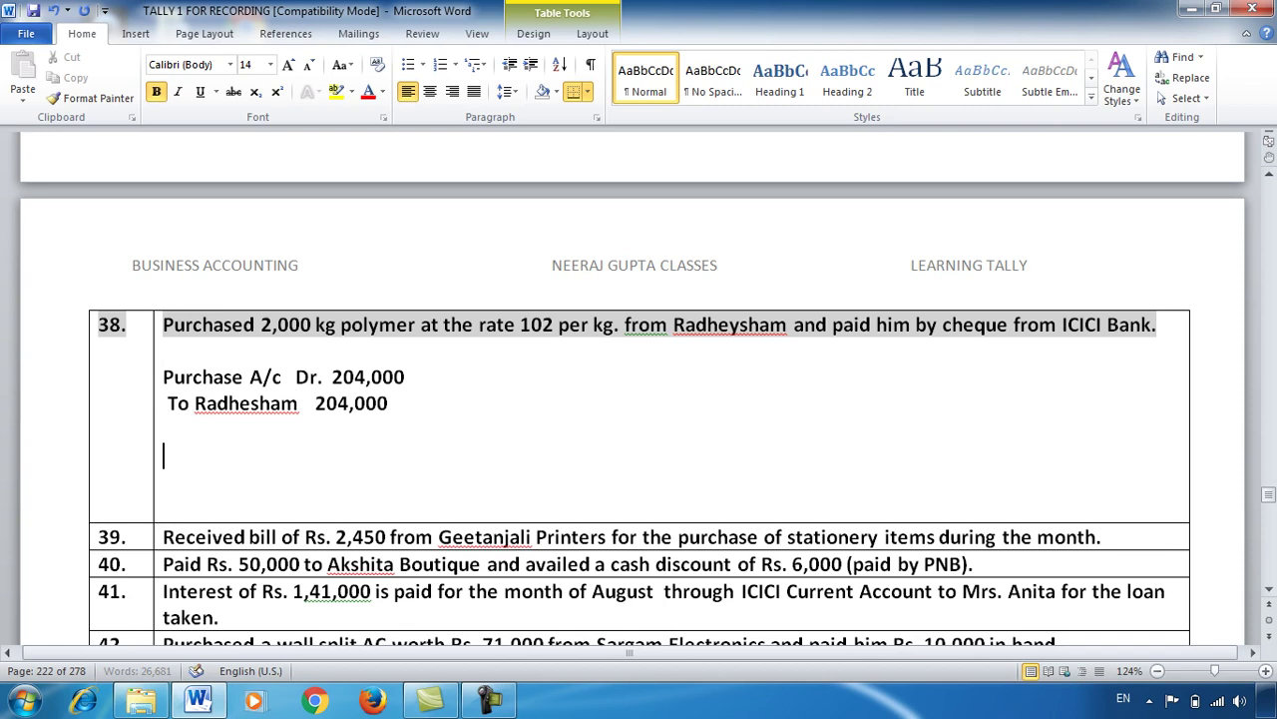
type("Radhesham   Dr. 204,000")
Add the ICICI Bank A/c 204,000 credit line to question 38 and add blank lines under question 39
key("Return")
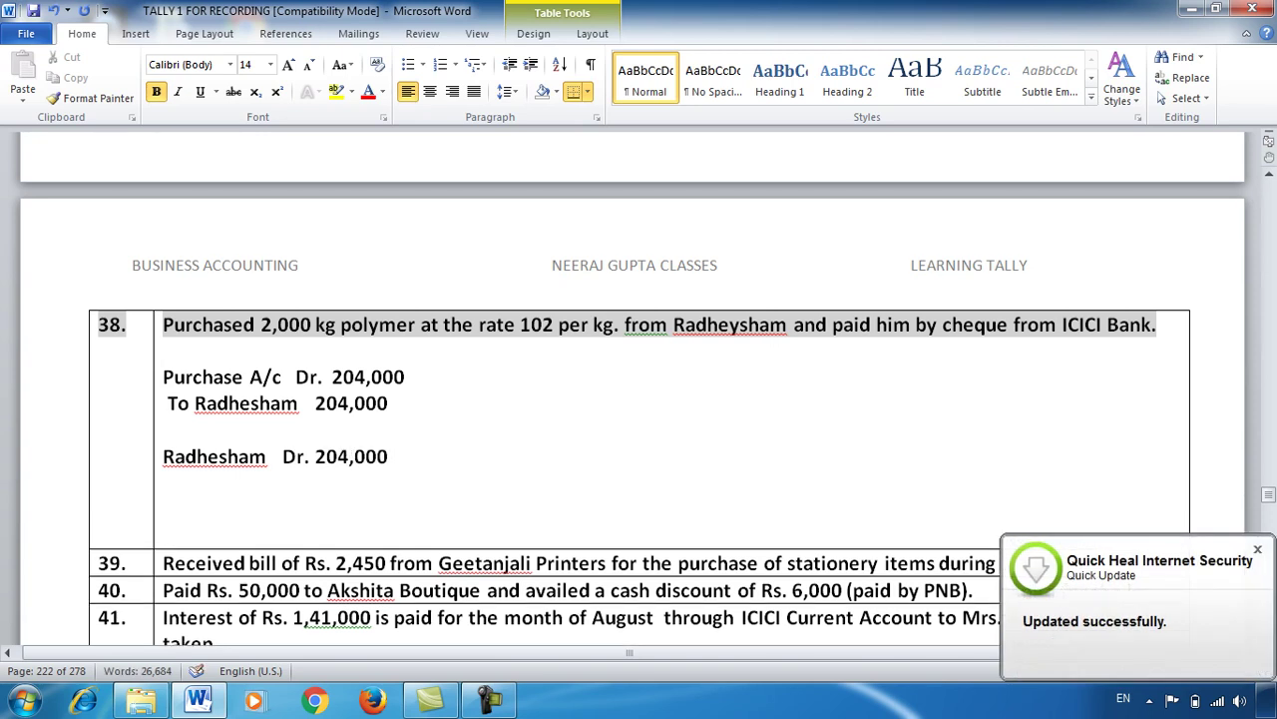
left_click(1252, 552)
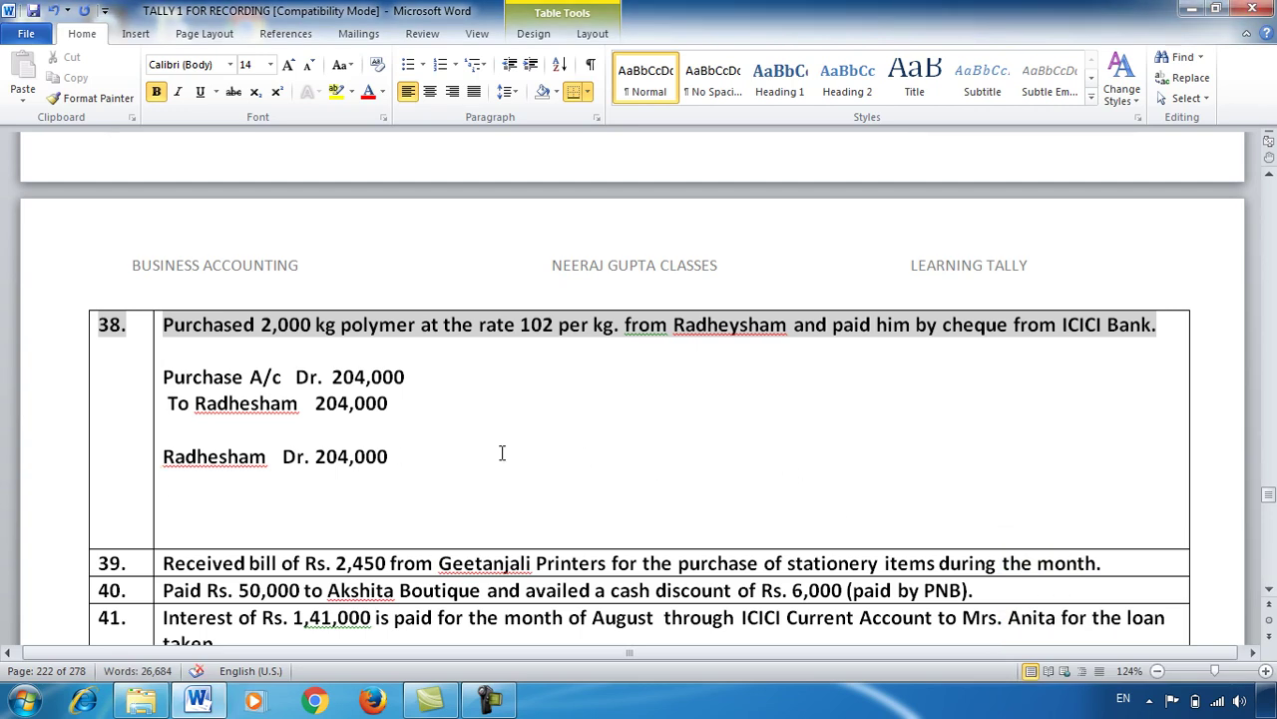
type("ICICI Bank A")
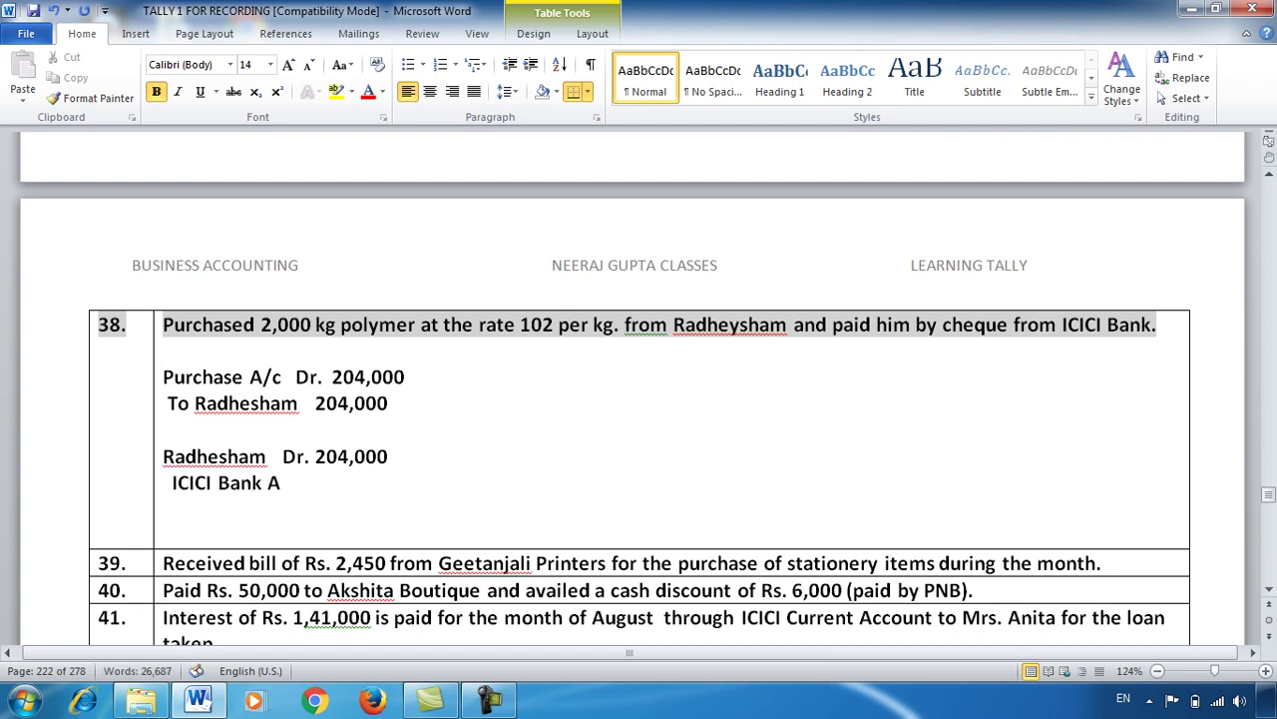
type("/c 204,000")
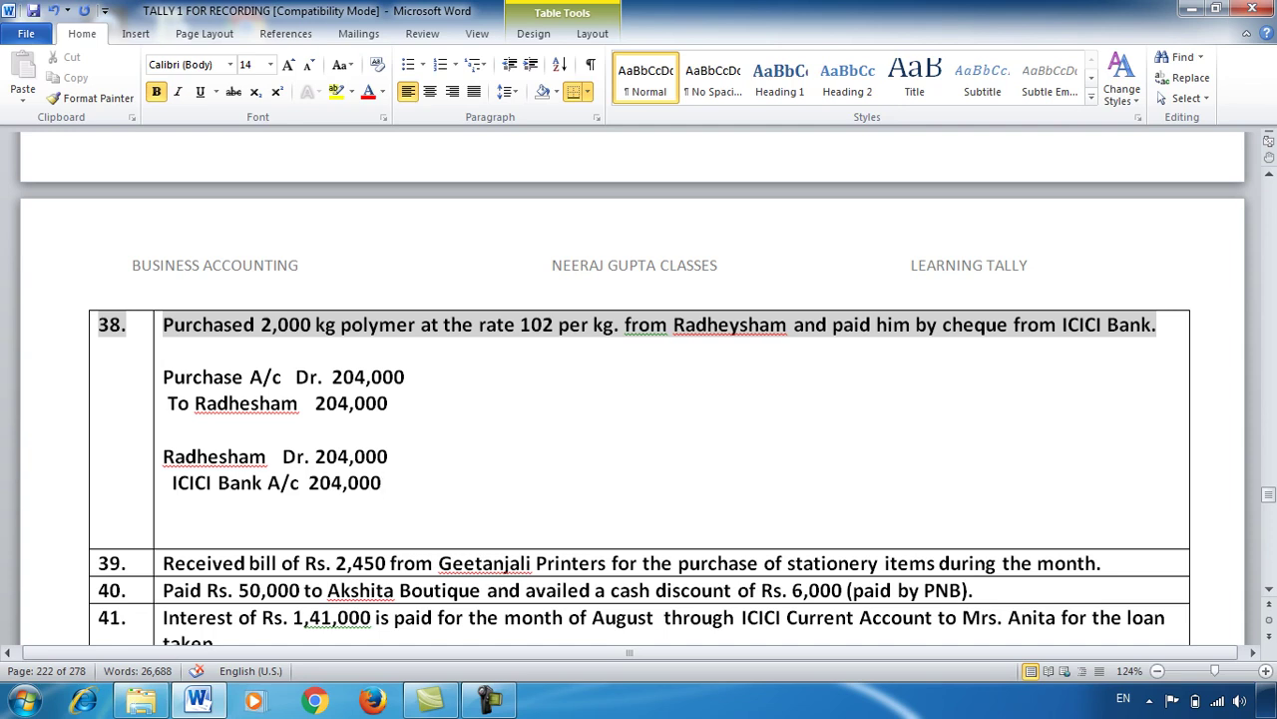
key("Left")
key("Left")
key("Left")
key("Left")
key("Left")
key("Left")
key("Left")
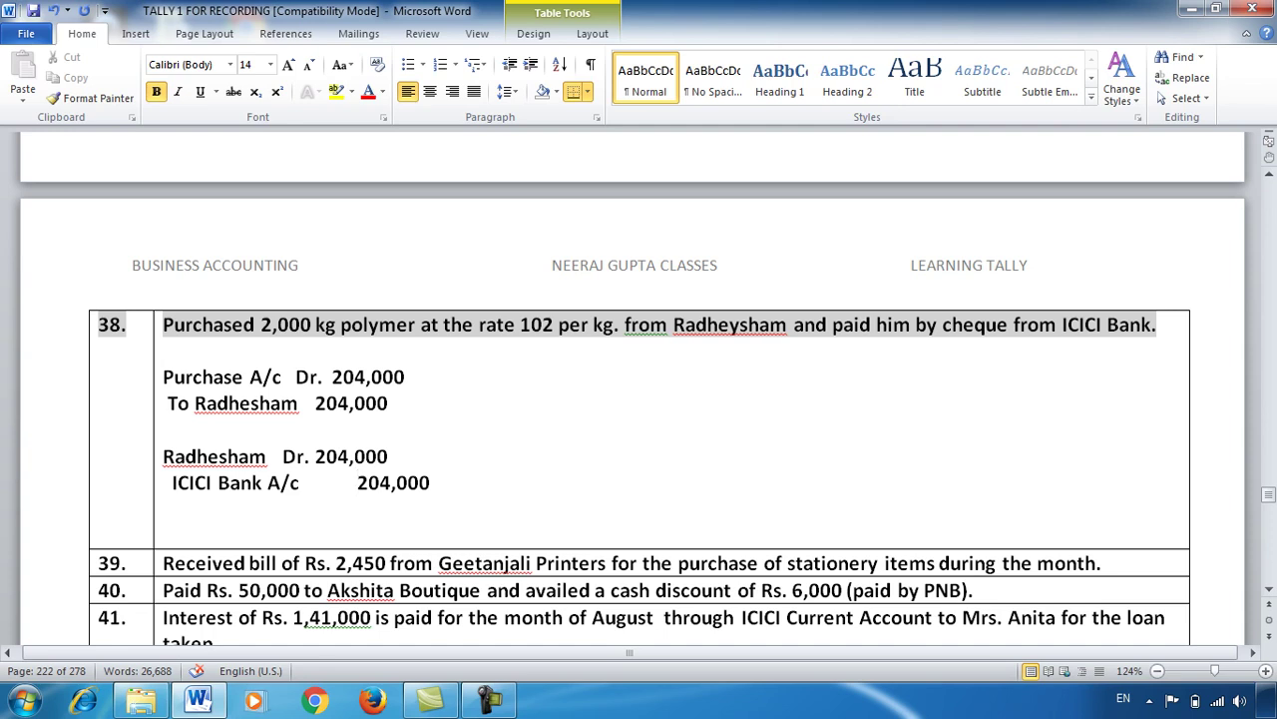
scroll(530, 459, "down", 1)
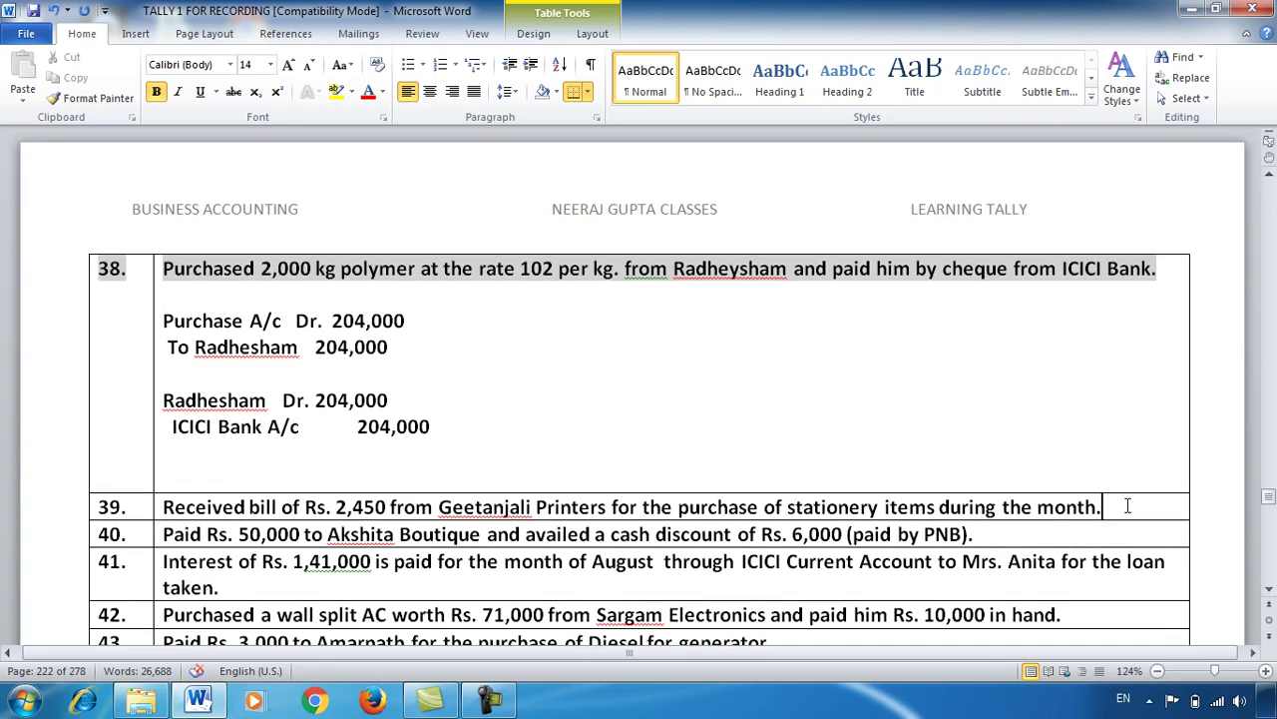
key("Return")
key("Return")
key("Return")
key("Return")
key("Return")
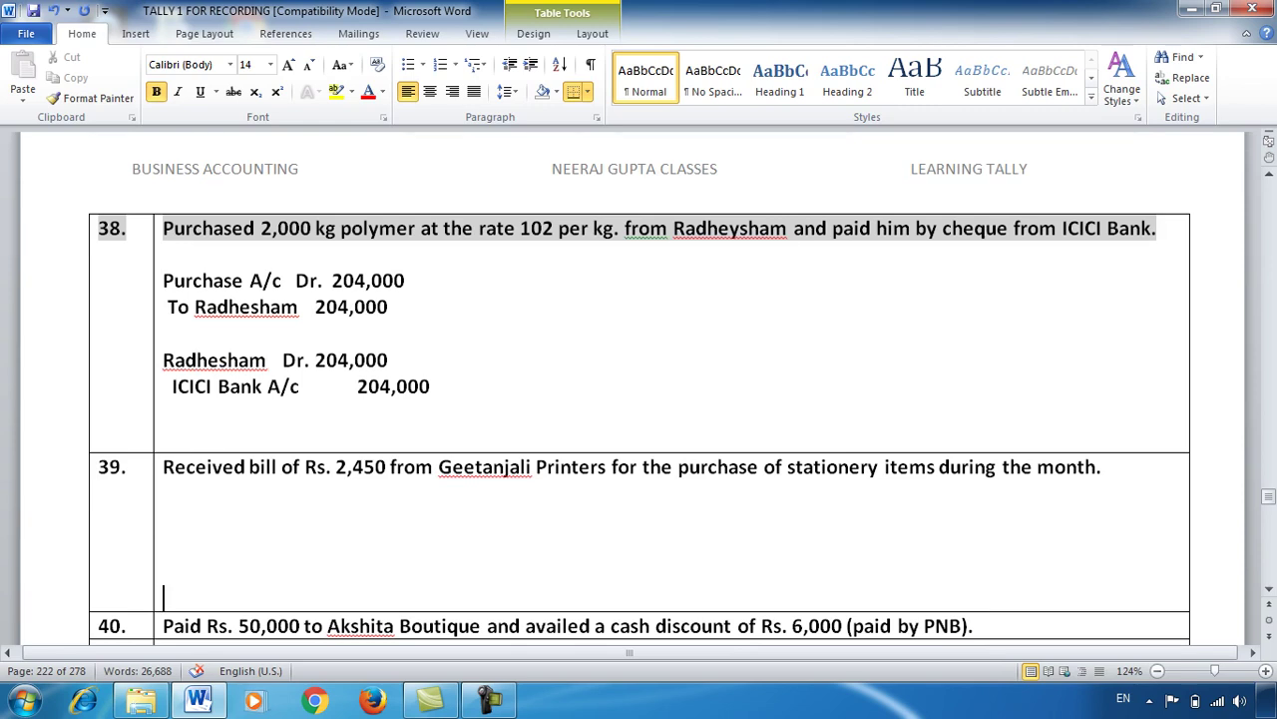
Enter Printing & Stationery A/c Dr. 2,450 and To Geetanjali Printers under question 39
left_click(202, 515)
type("Printing ")
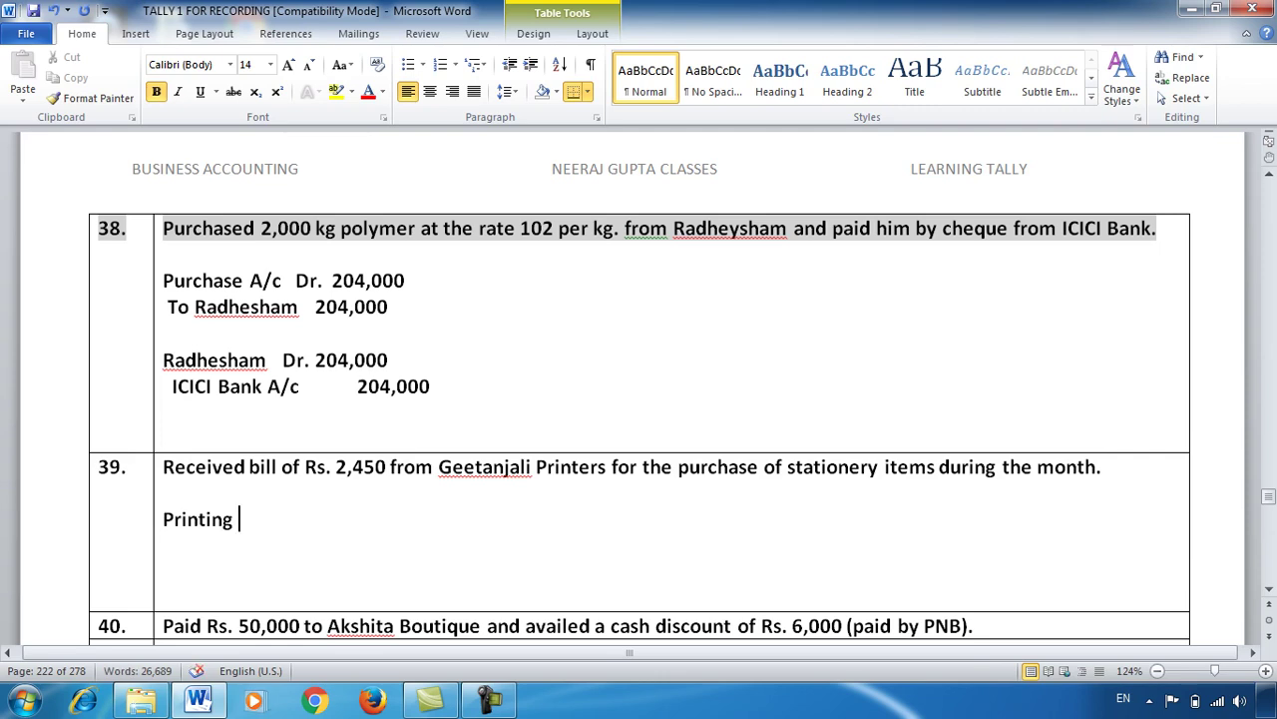
type("& Statio")
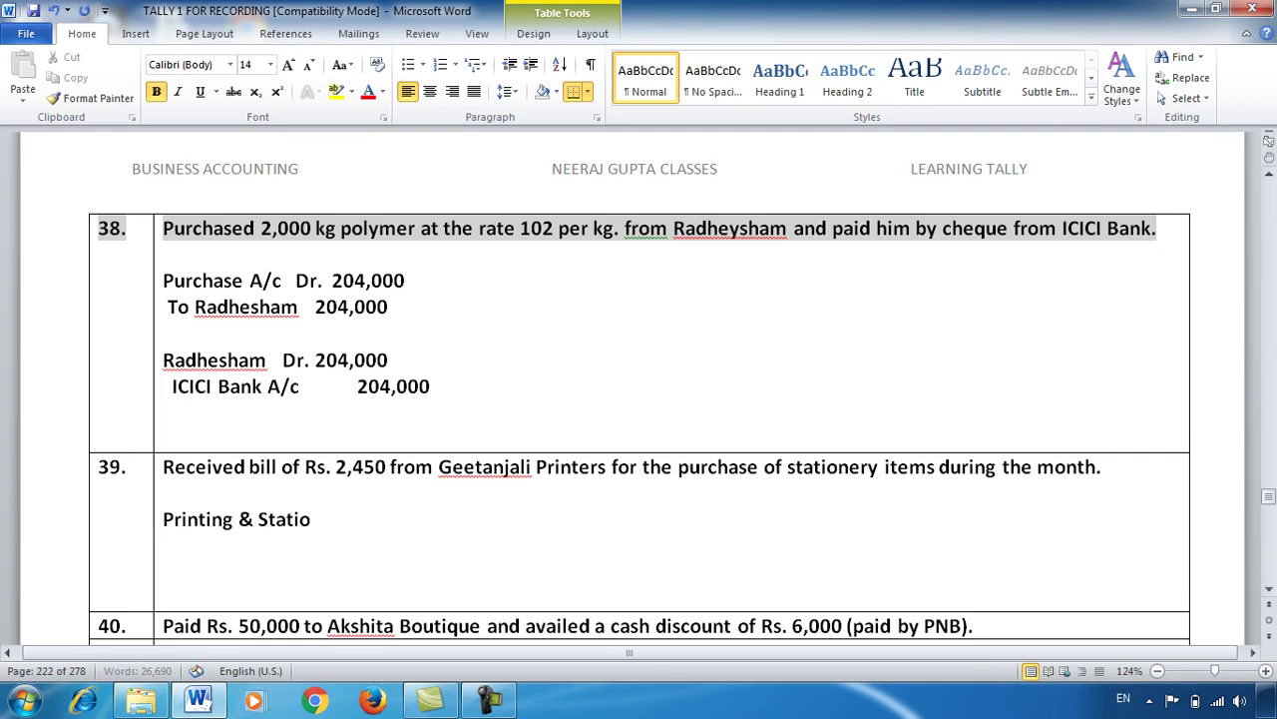
type("nery A/c   Dr.")
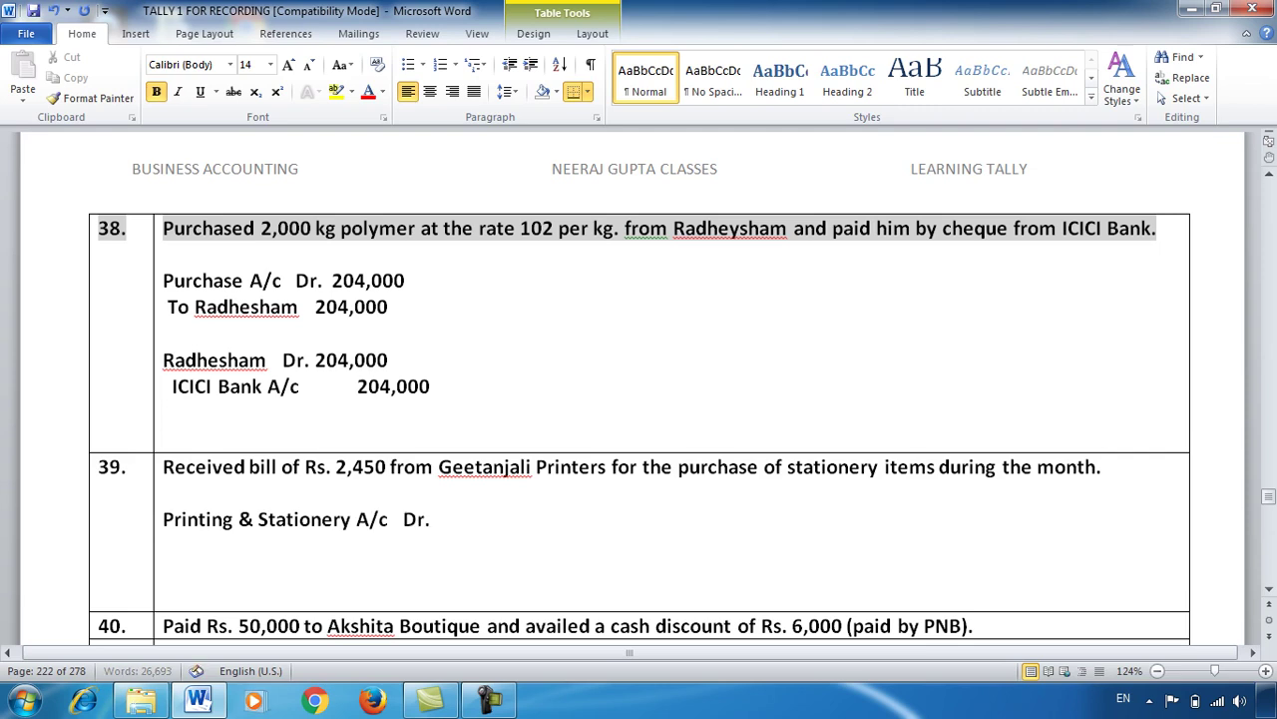
type("  2,450")
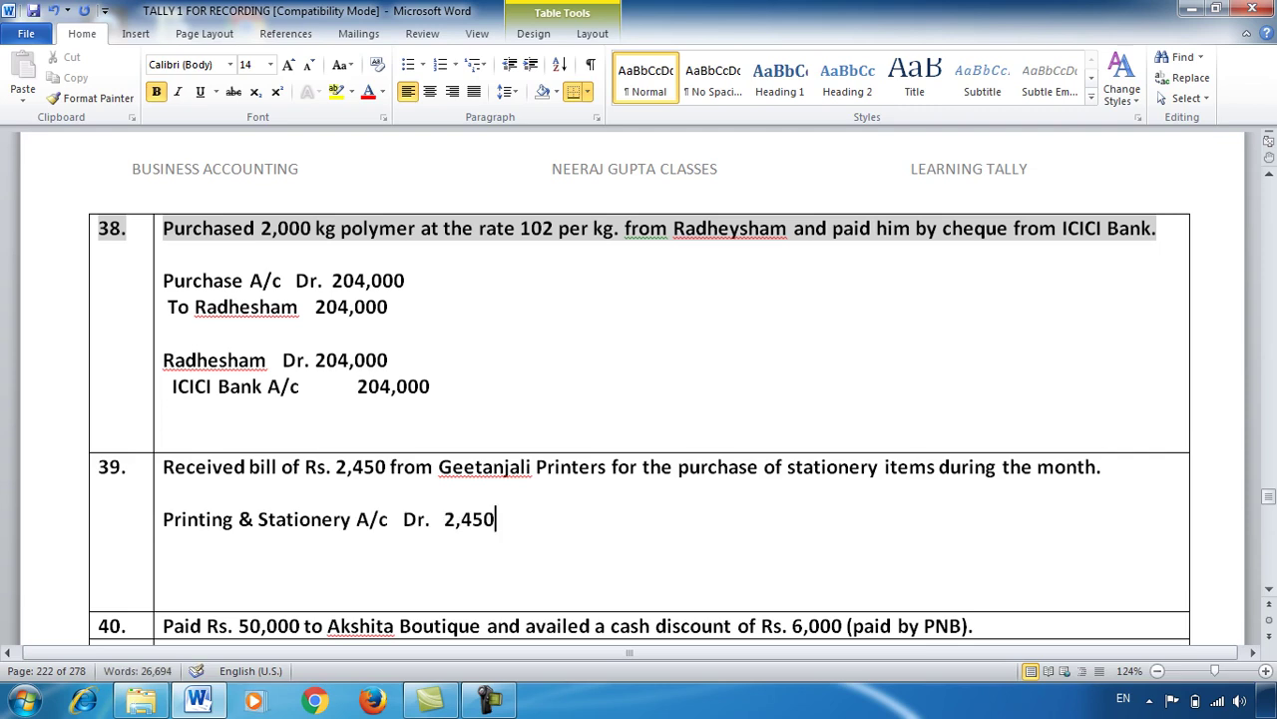
key("Return")
type("To")
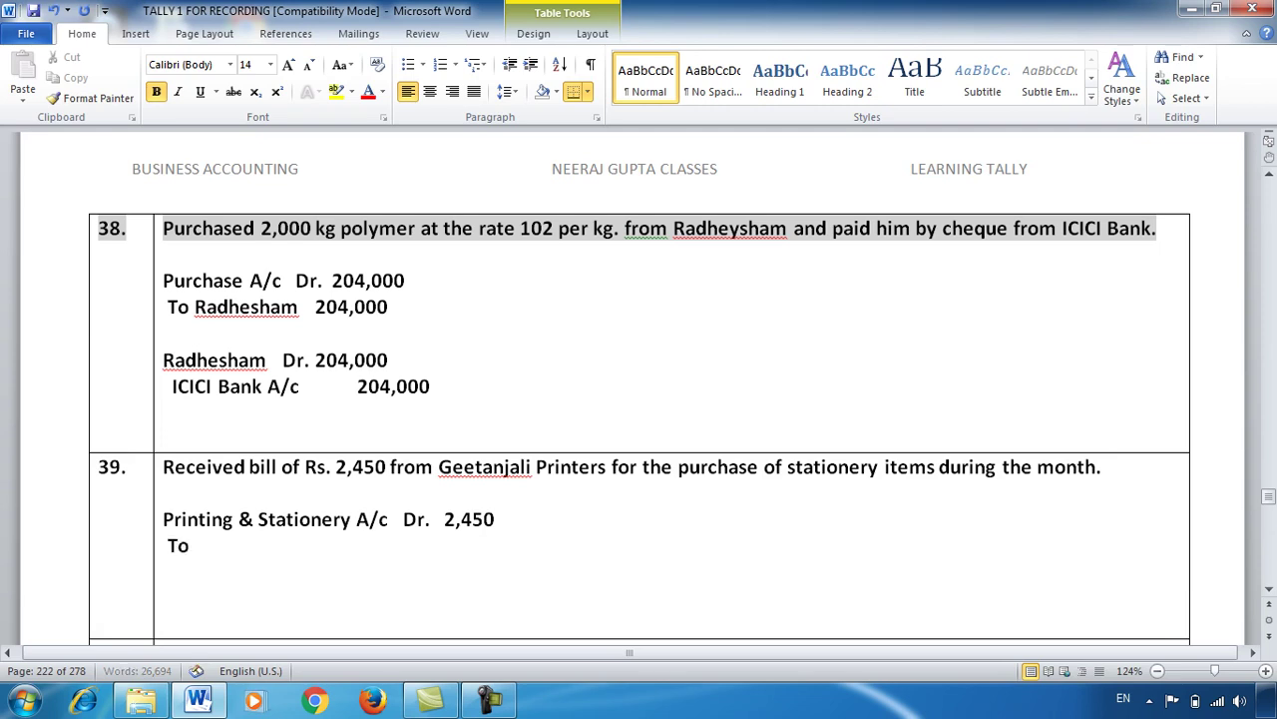
type(" Geetanjali Printers")
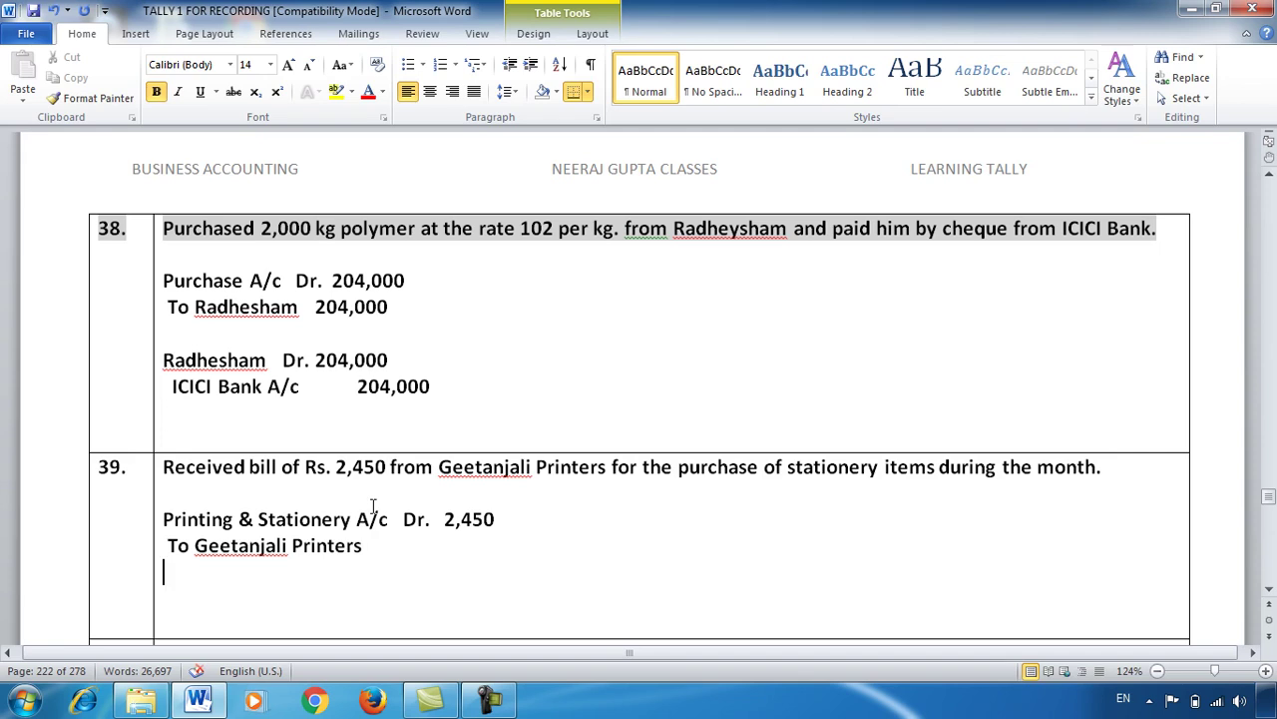
key("Down")
key("Down")
key("Delete")
Add blank lines beneath question 40's text for its entry
key("Down")
scroll(409, 499, "down", 2)
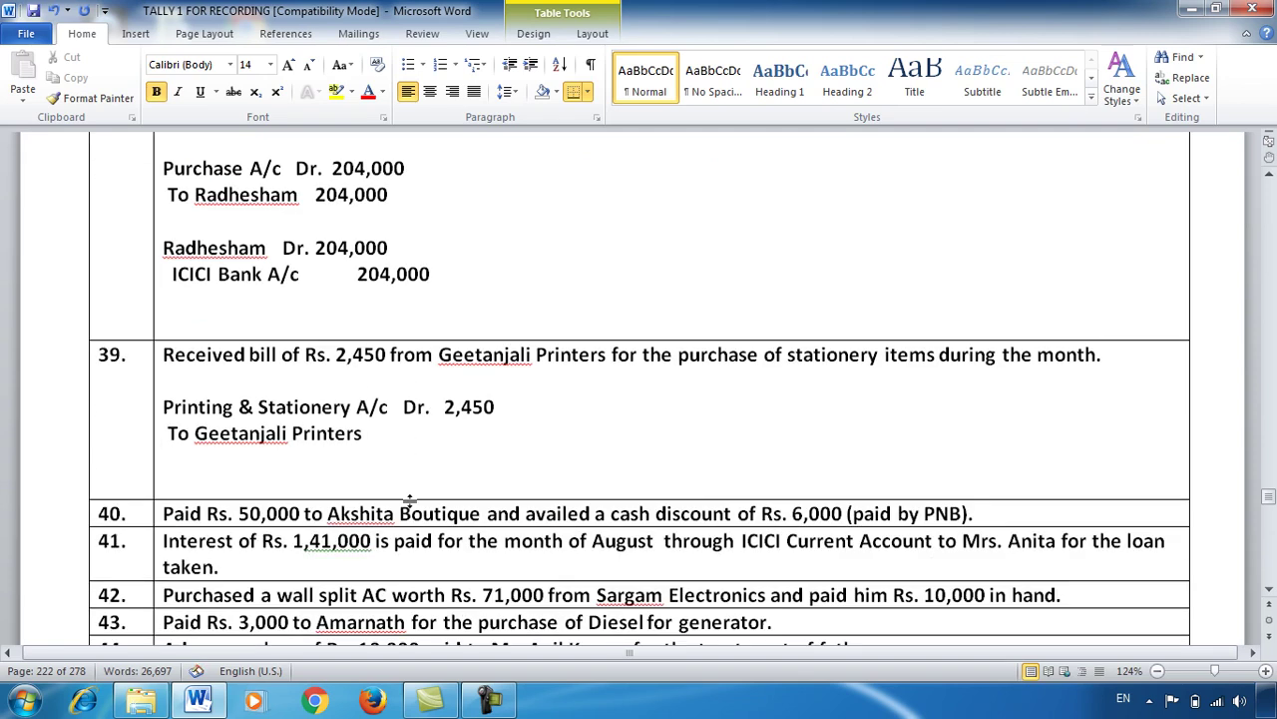
left_click(1007, 520)
key("Return")
key("Return")
key("Return")
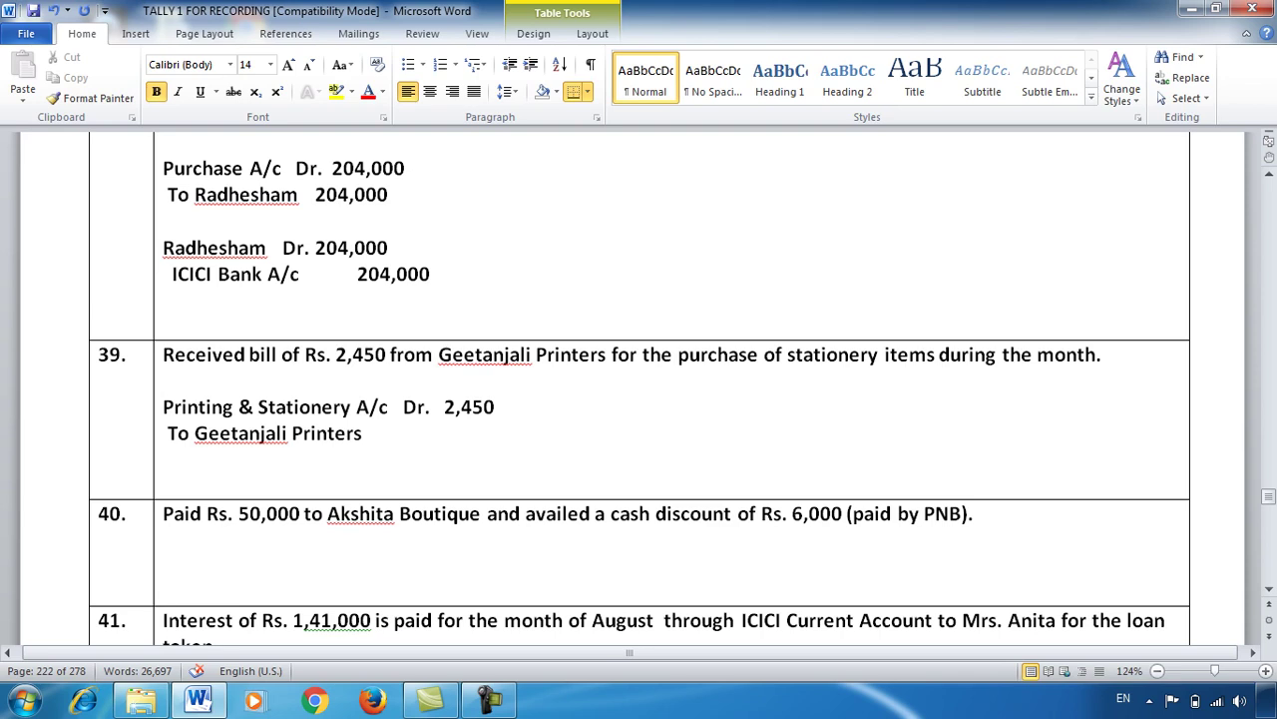
Enter Akshita Boutique Dr. 56,000 and To PNB A/c 50,000 under question 40
type("S")
key("BackSpace")
type("Akshita Bou")
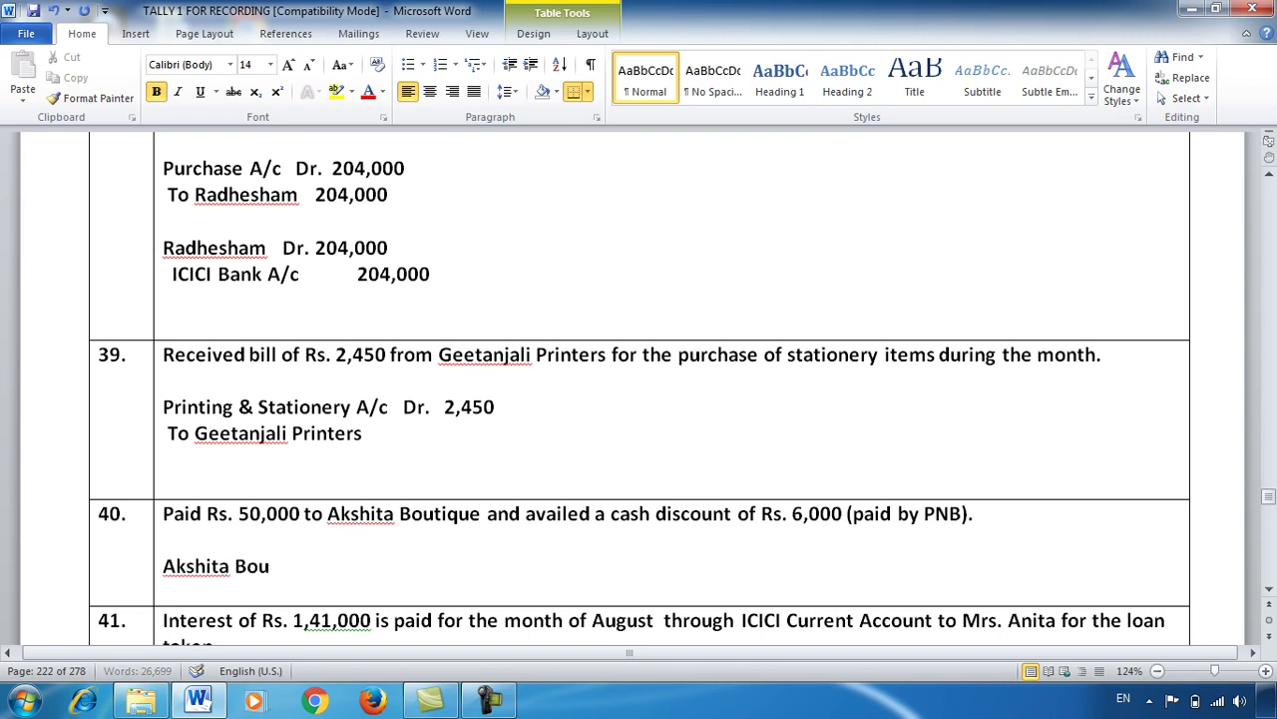
type("tique   Dr.    ")
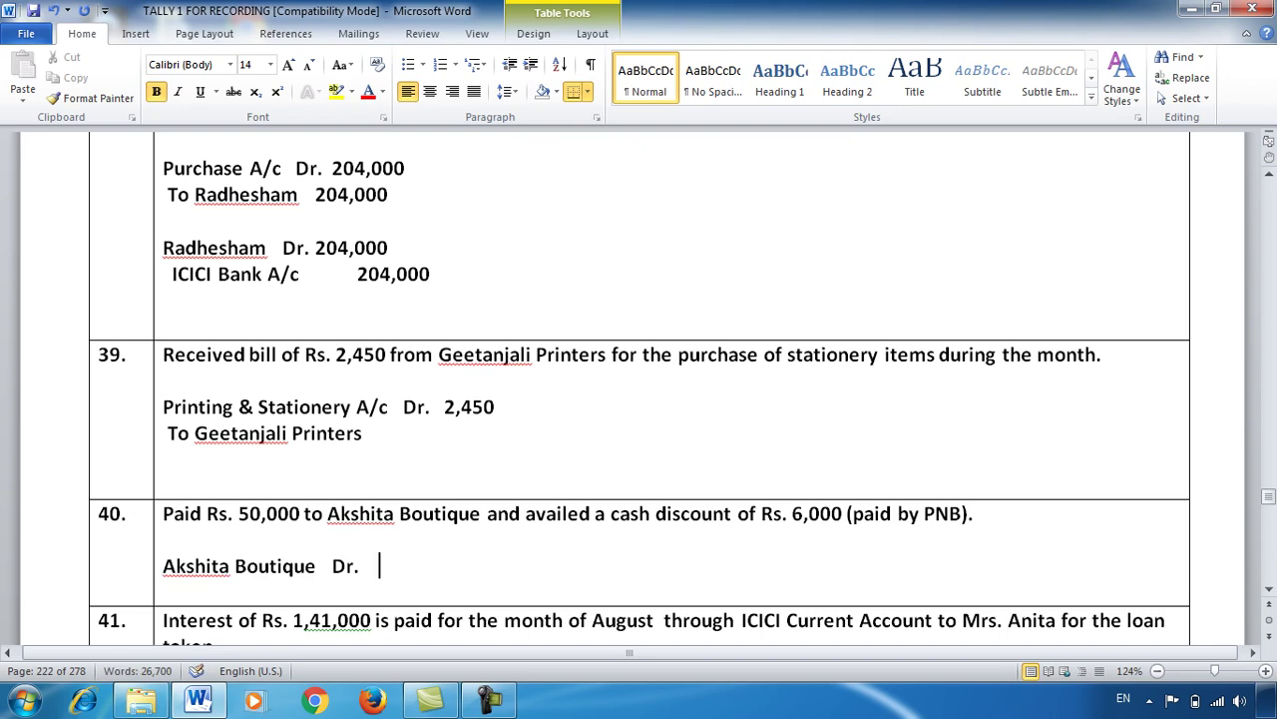
type("56,000")
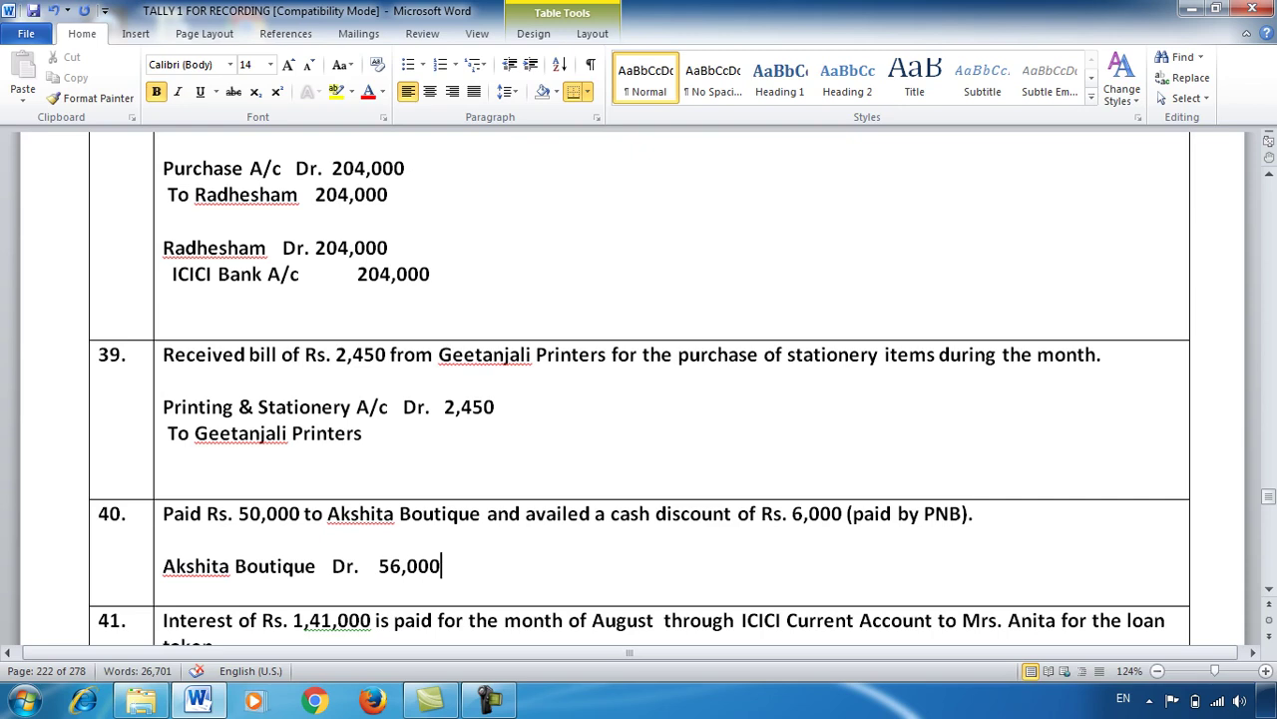
key("Return")
key("Return")
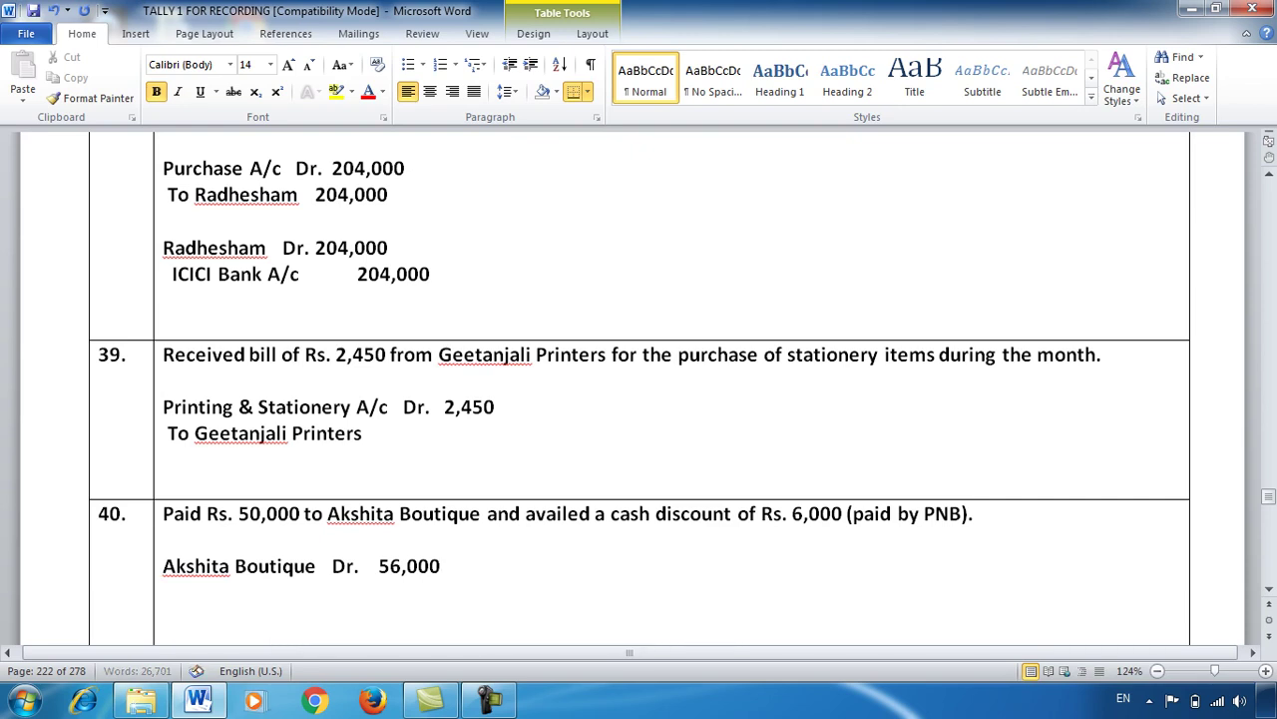
type("To PNB A/")
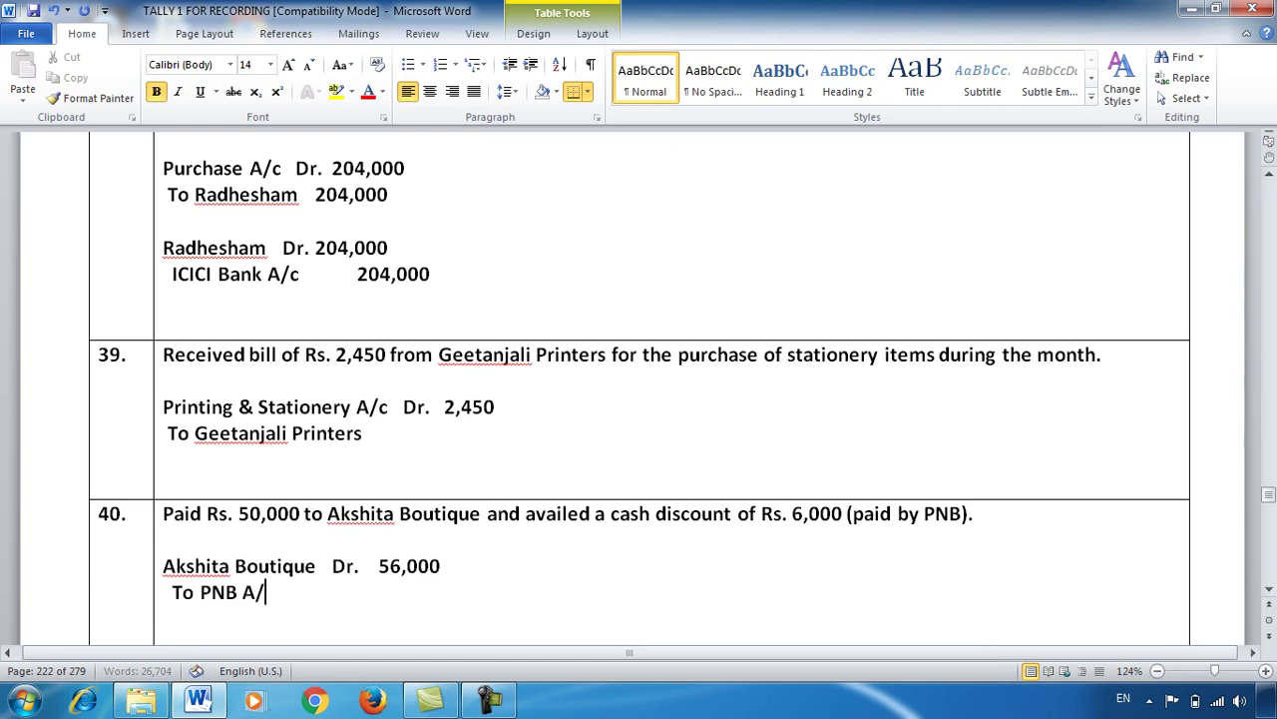
type("c    50,000")
Add the credit line To Discount Received A/c 6,000, correcting the typos
type("To")
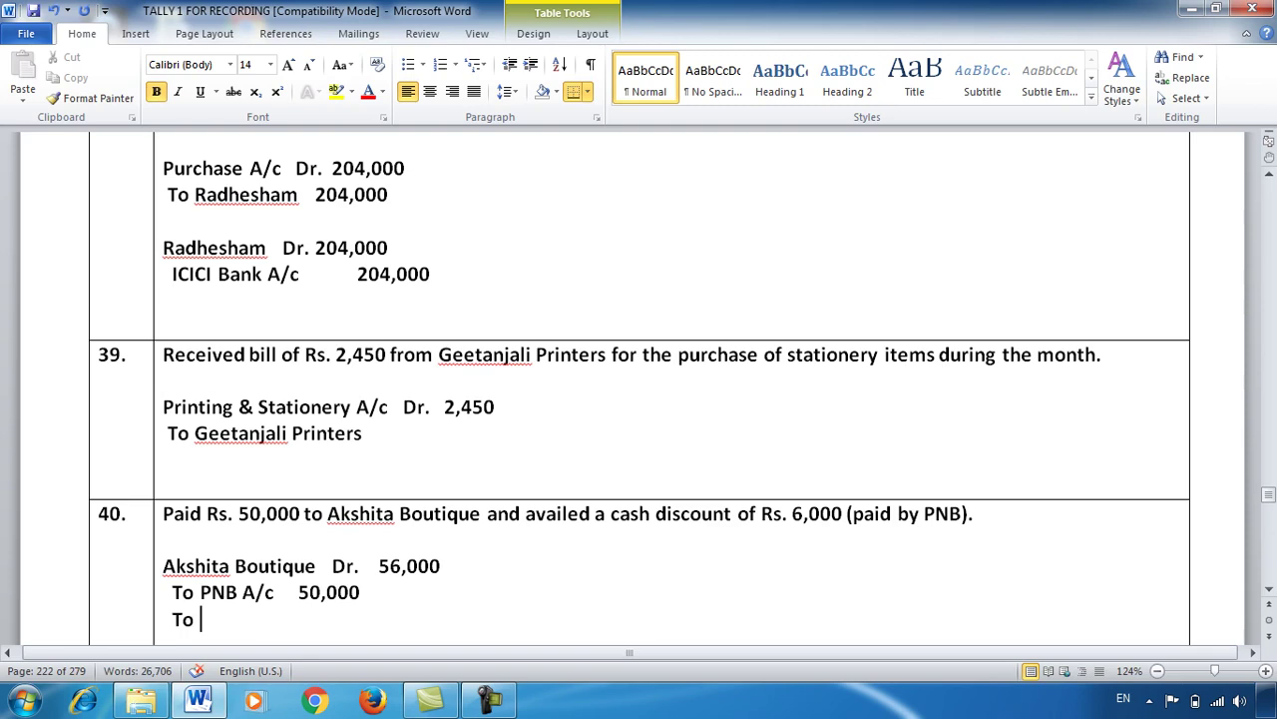
scroll(638, 400, "down", 1)
key("BackSpace")
type("Disoc")
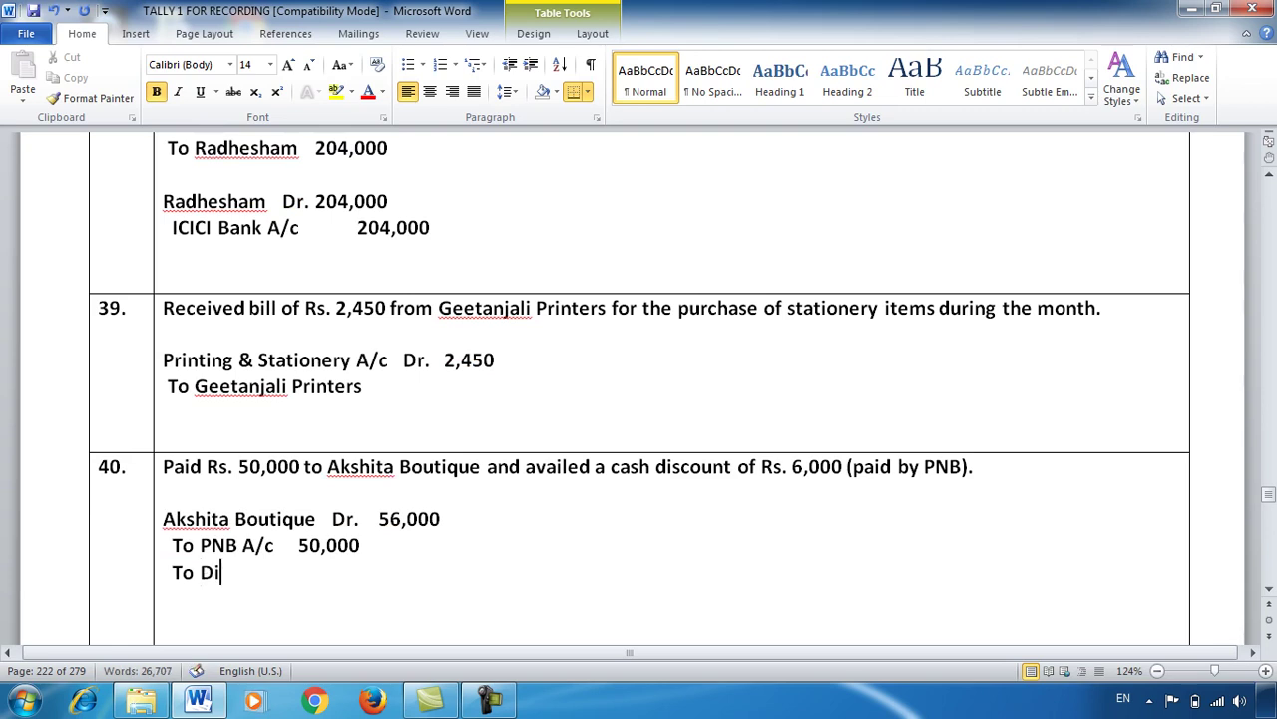
key("BackSpace")
key("BackSpace")
type("count re")
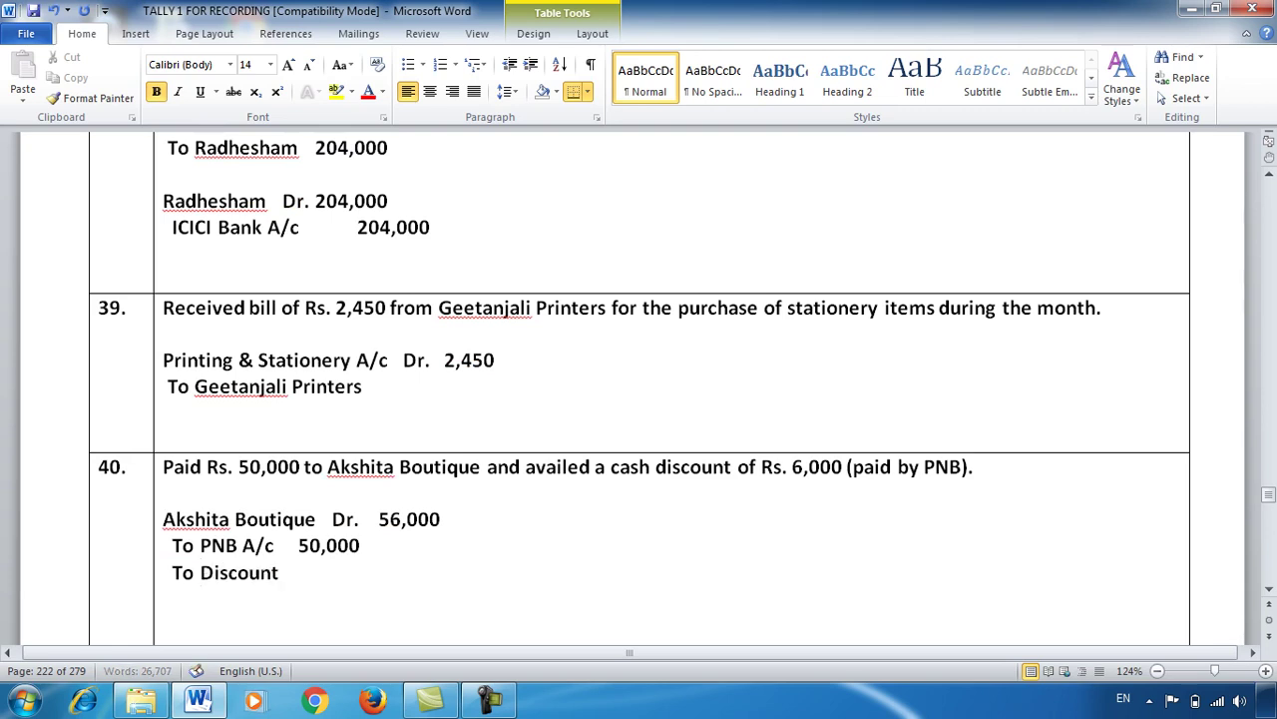
key("BackSpace")
key("BackSpace")
type("Received A.c")
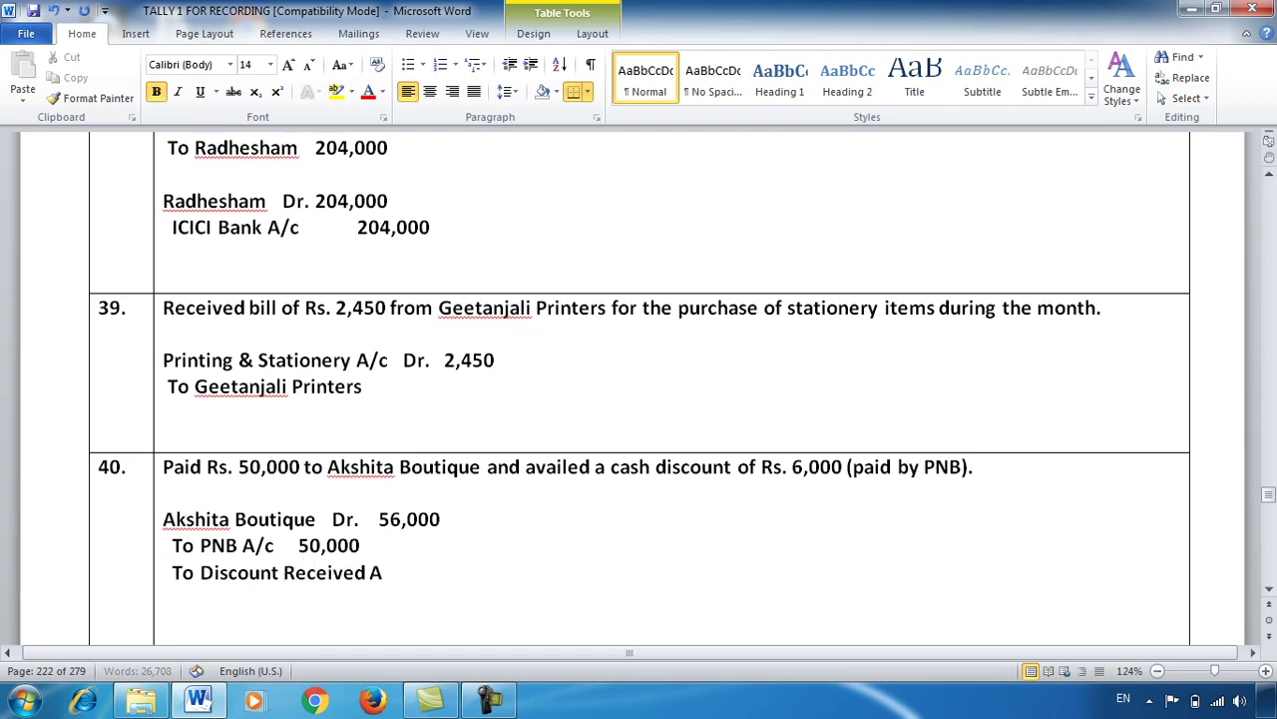
key("BackSpace")
key("BackSpace")
type("/c 6000")
key("BackSpace")
key("BackSpace")
key("BackSpace")
type(",000")
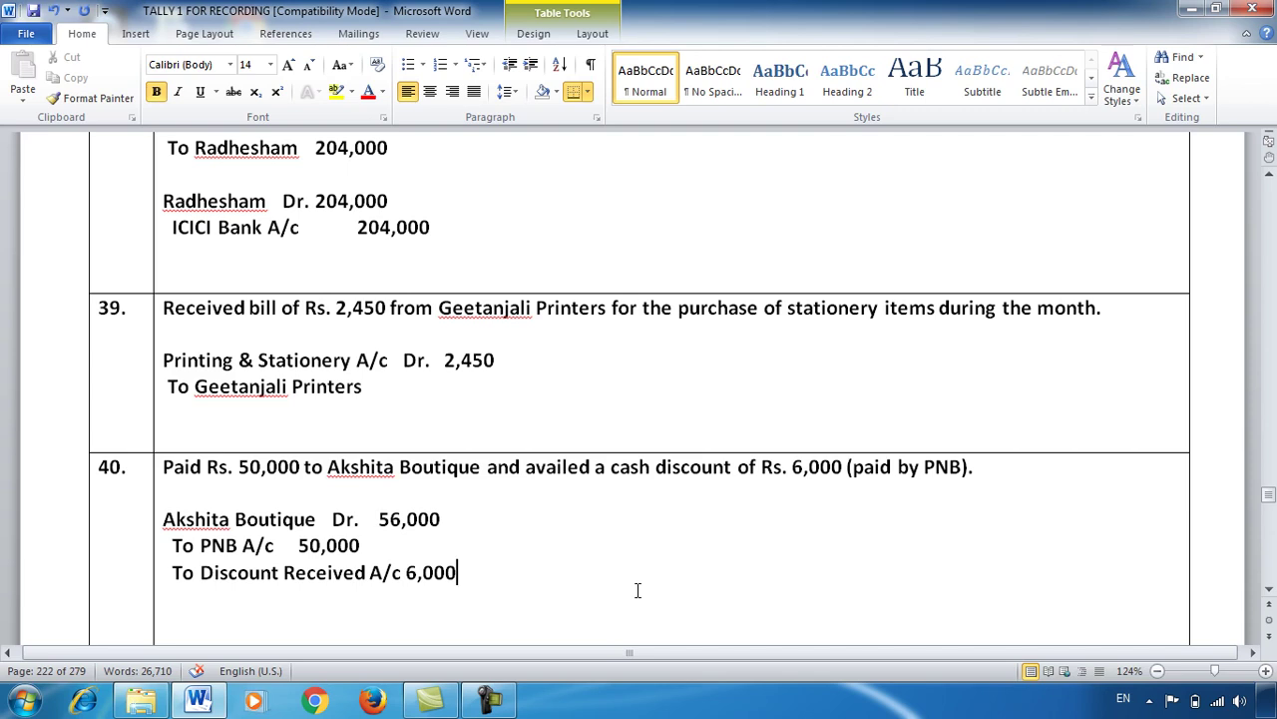
Tidy the blank lines after question 40 and add space under question 41
key("Return")
key("Return")
scroll(637, 589, "down", 1)
key("Delete")
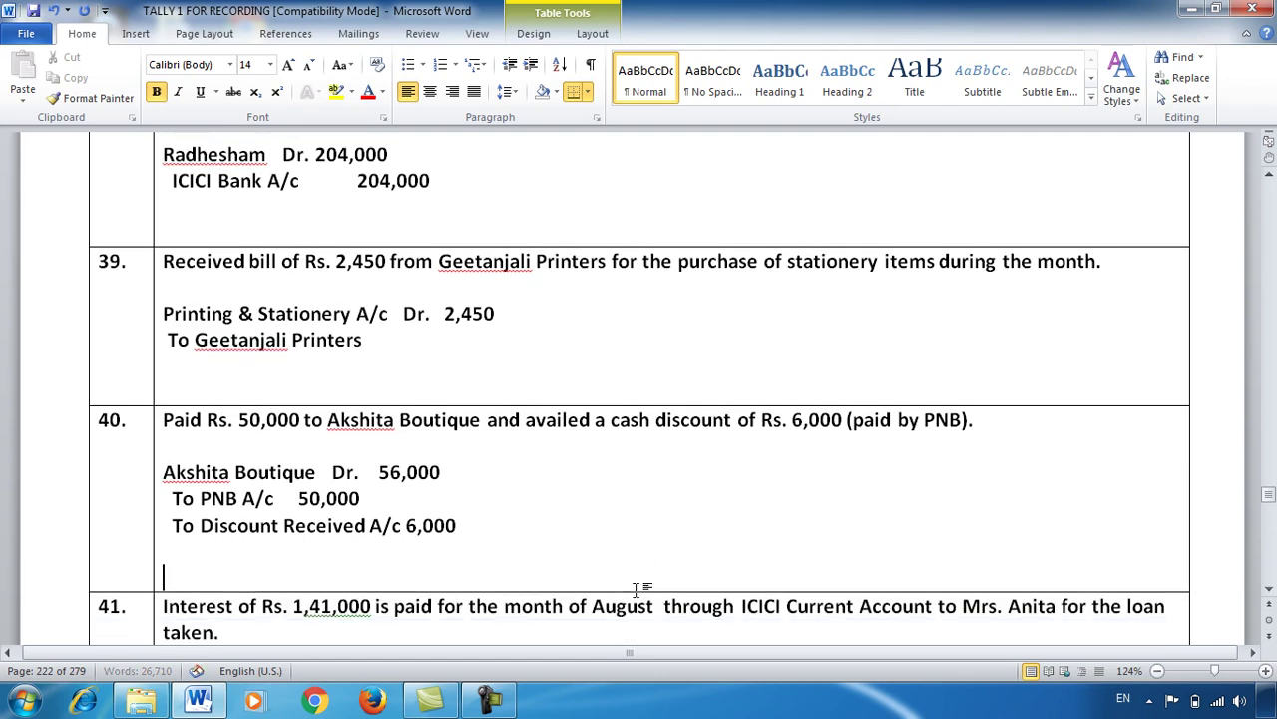
key("Down")
key("Down")
key("Right")
key("Right")
key("Right")
key("Right")
key("Right")
key("Right")
key("Return")
key("Return")
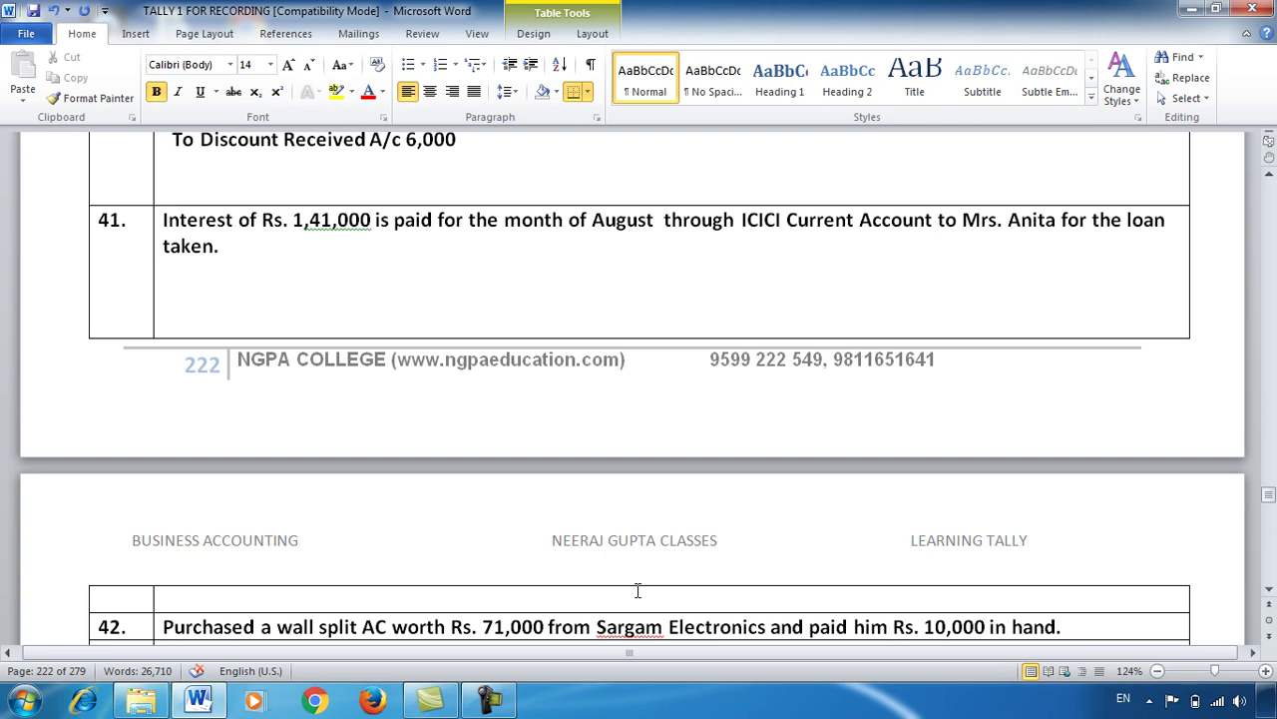
Type transaction 41's entry: Interest on Loan A/c (lender's loan) Dr. 1,41,000, To ICICI Bank A/c 1,41,000
type("Inter")
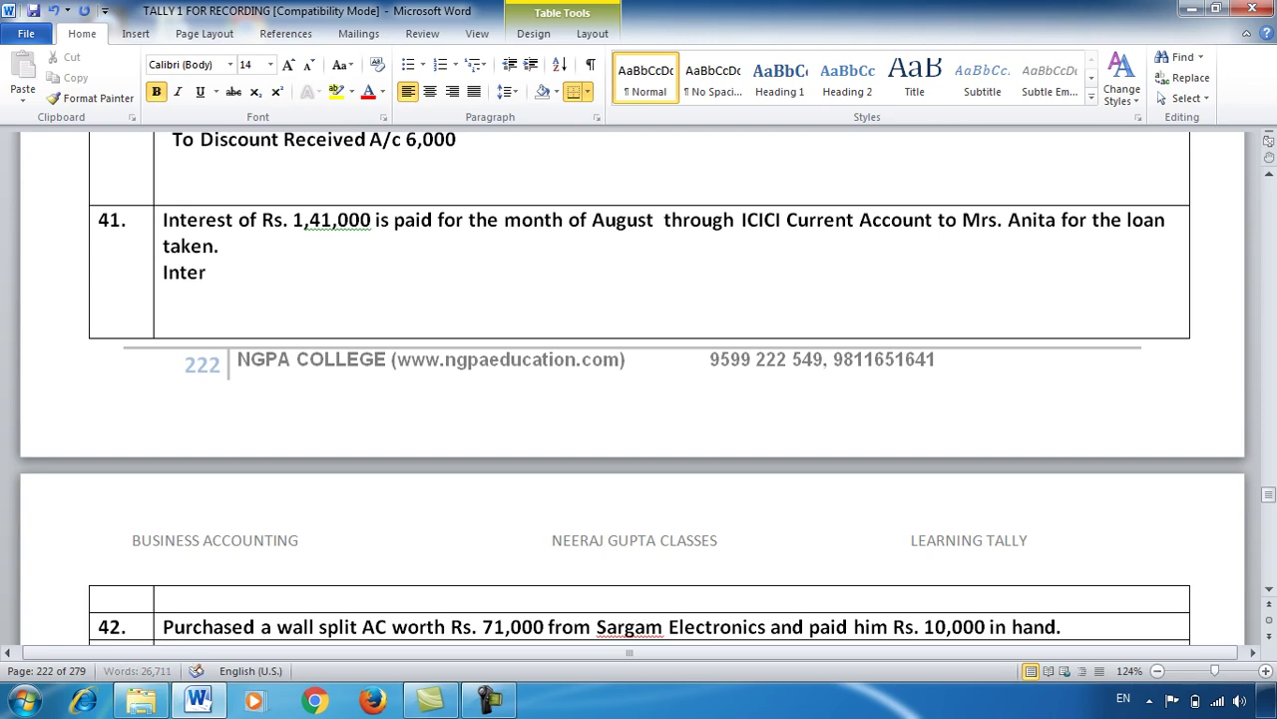
type("est on Loan")
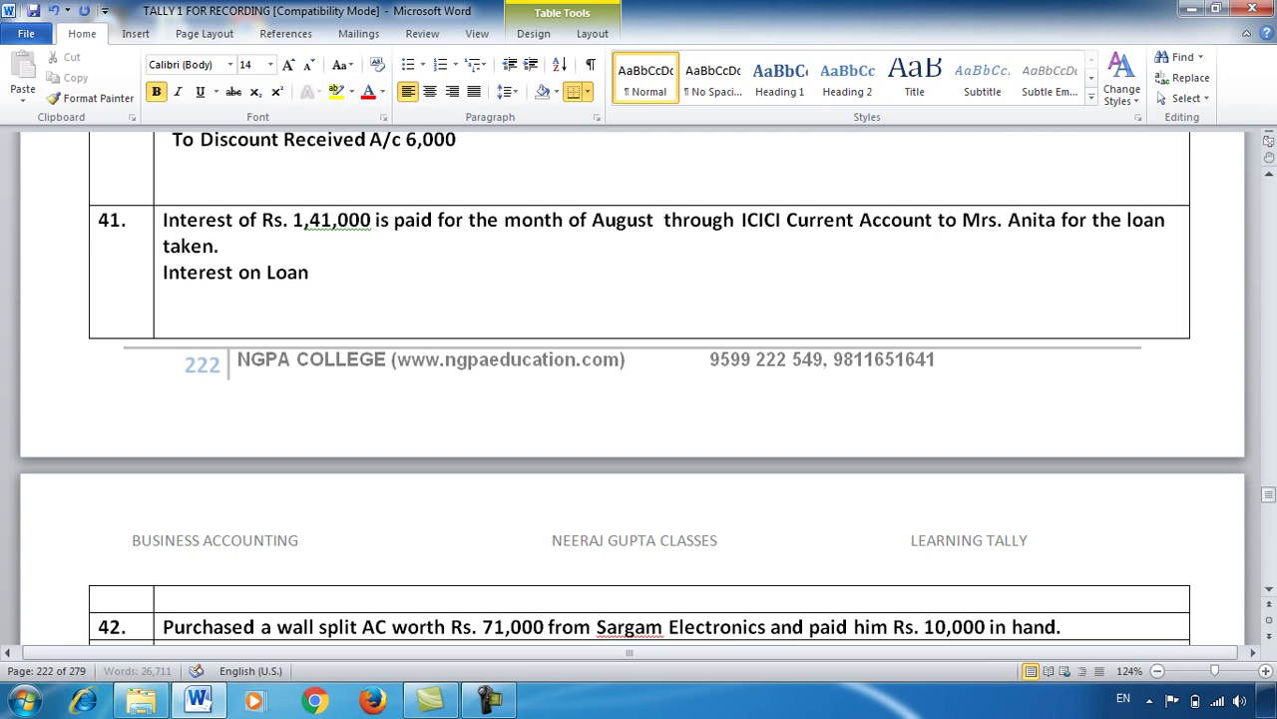
type(" A/c (Anita's Loan")
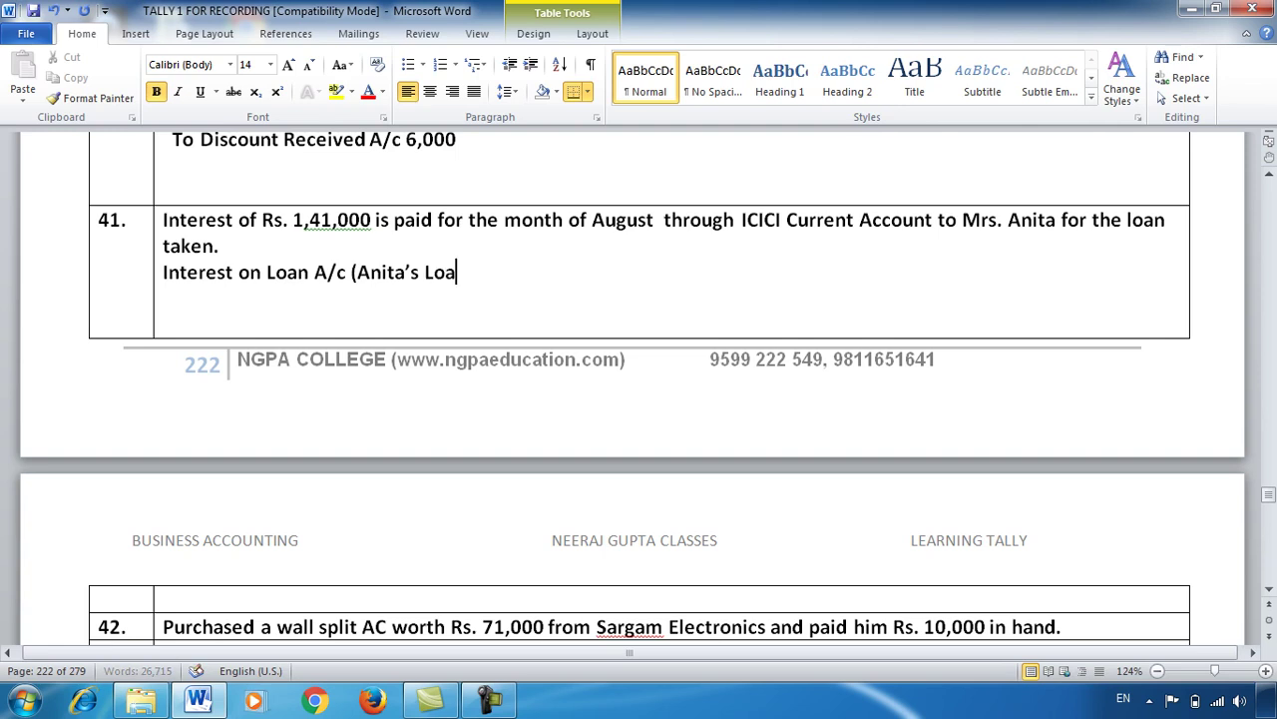
type(")  Dr. 1,41,000")
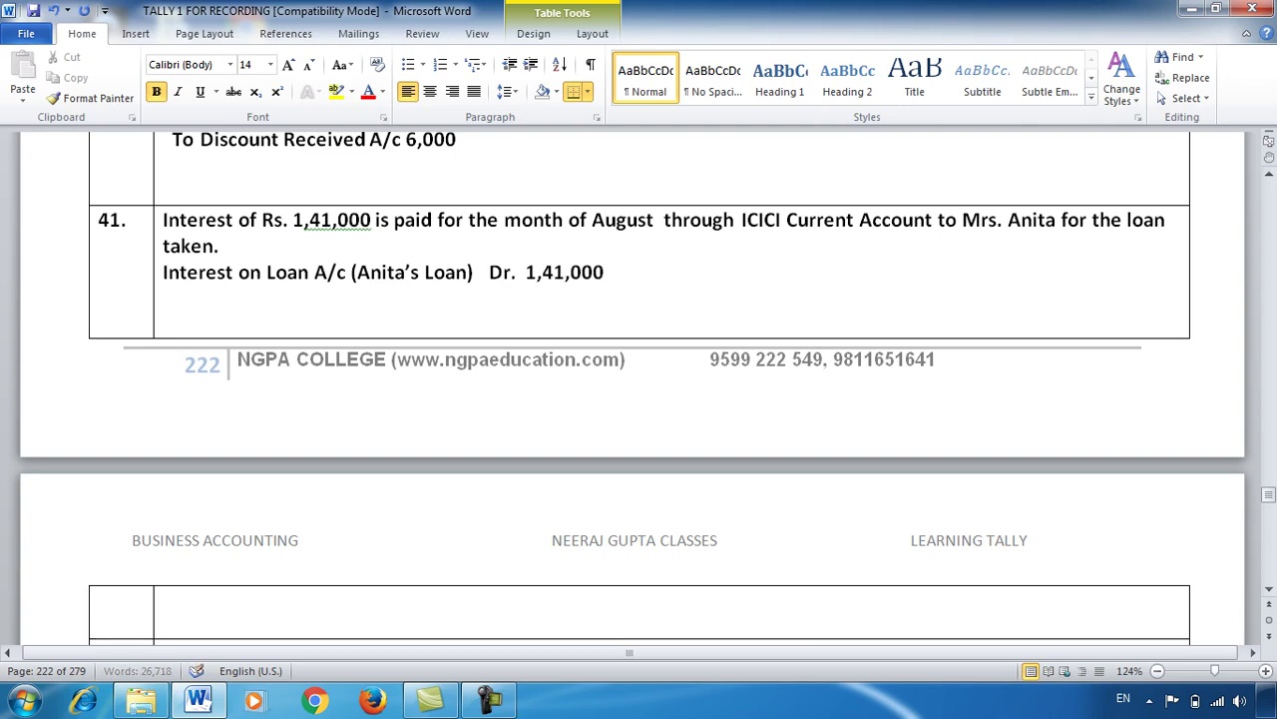
key("Return")
type("To ICICI")
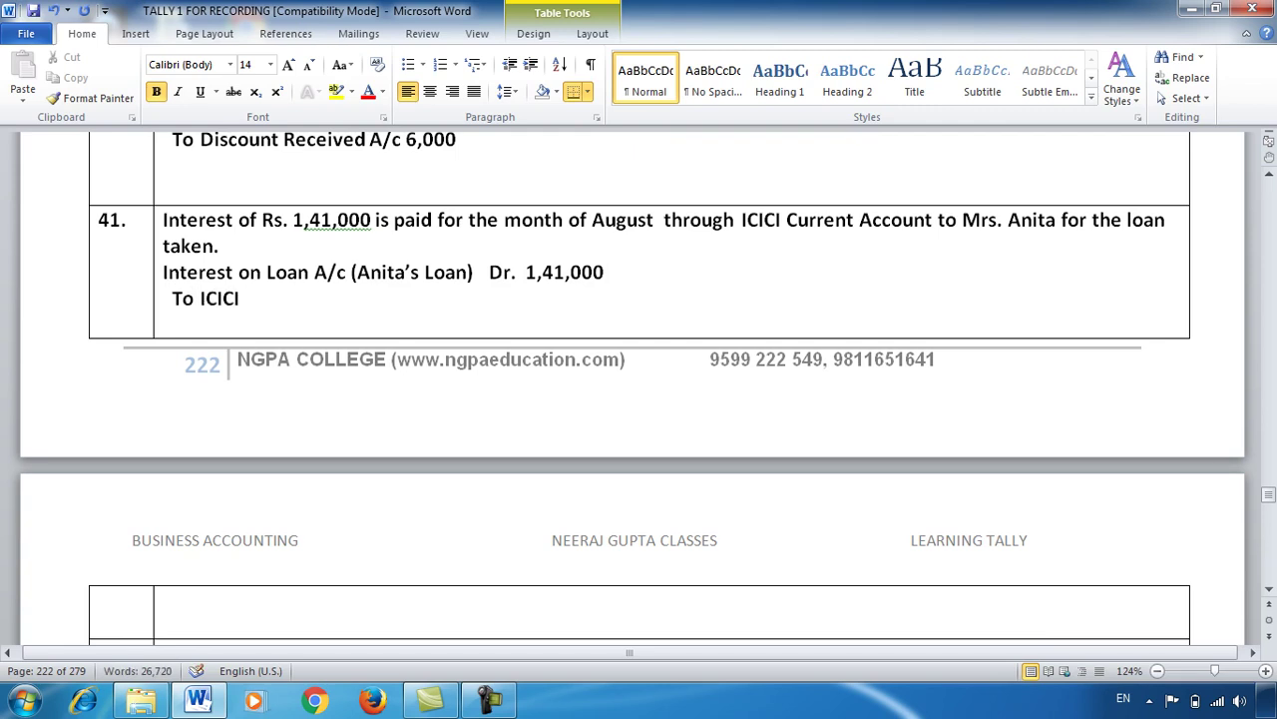
type(" Bank A")
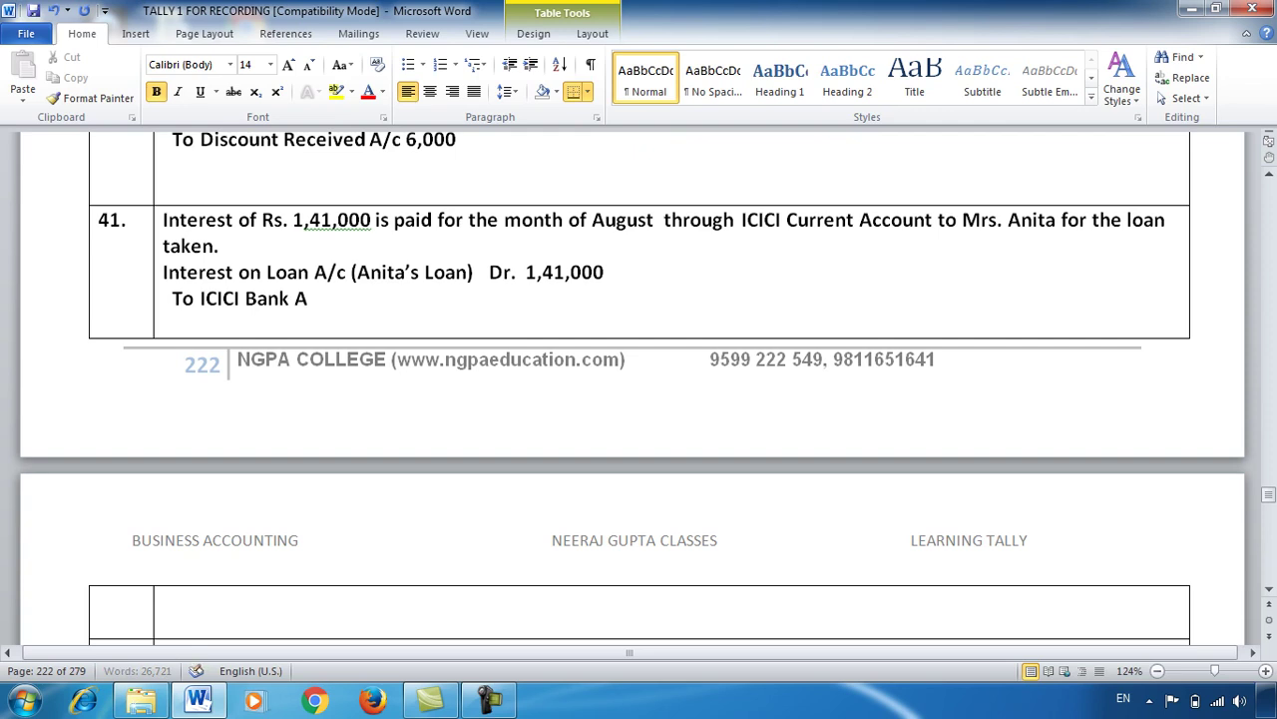
type("/c    1,41,000")
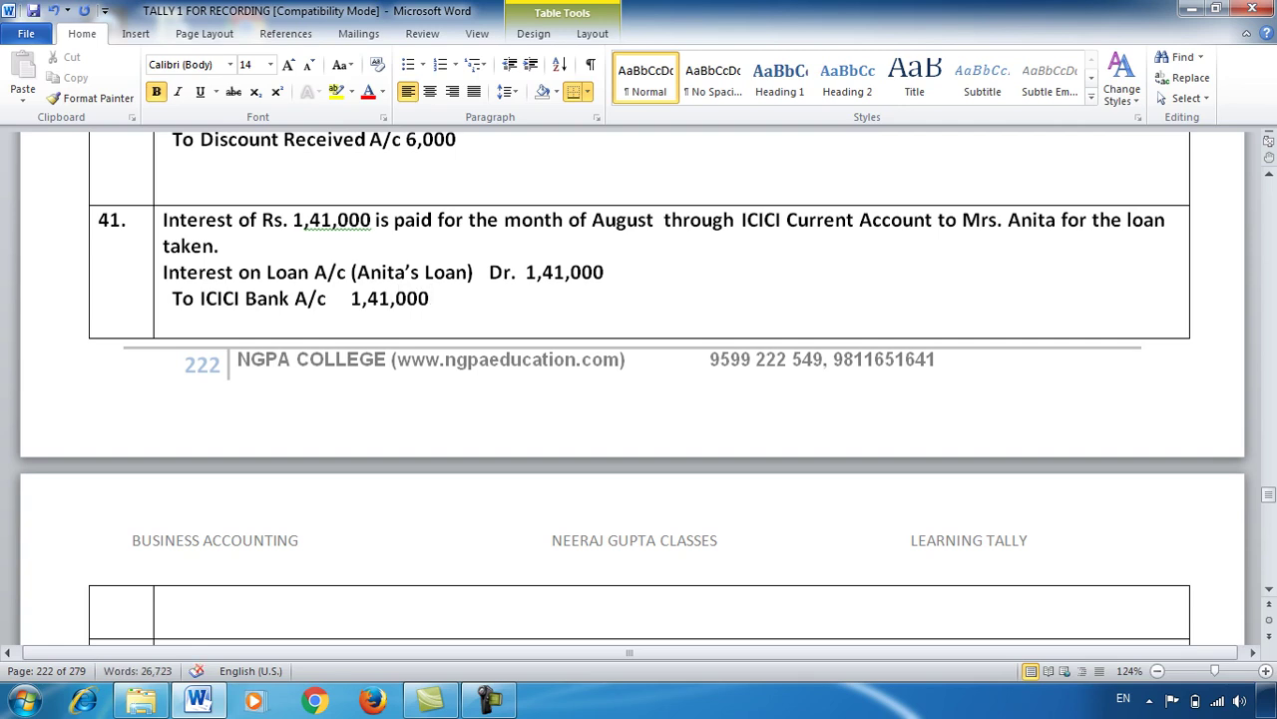
scroll(1135, 460, "down", 4)
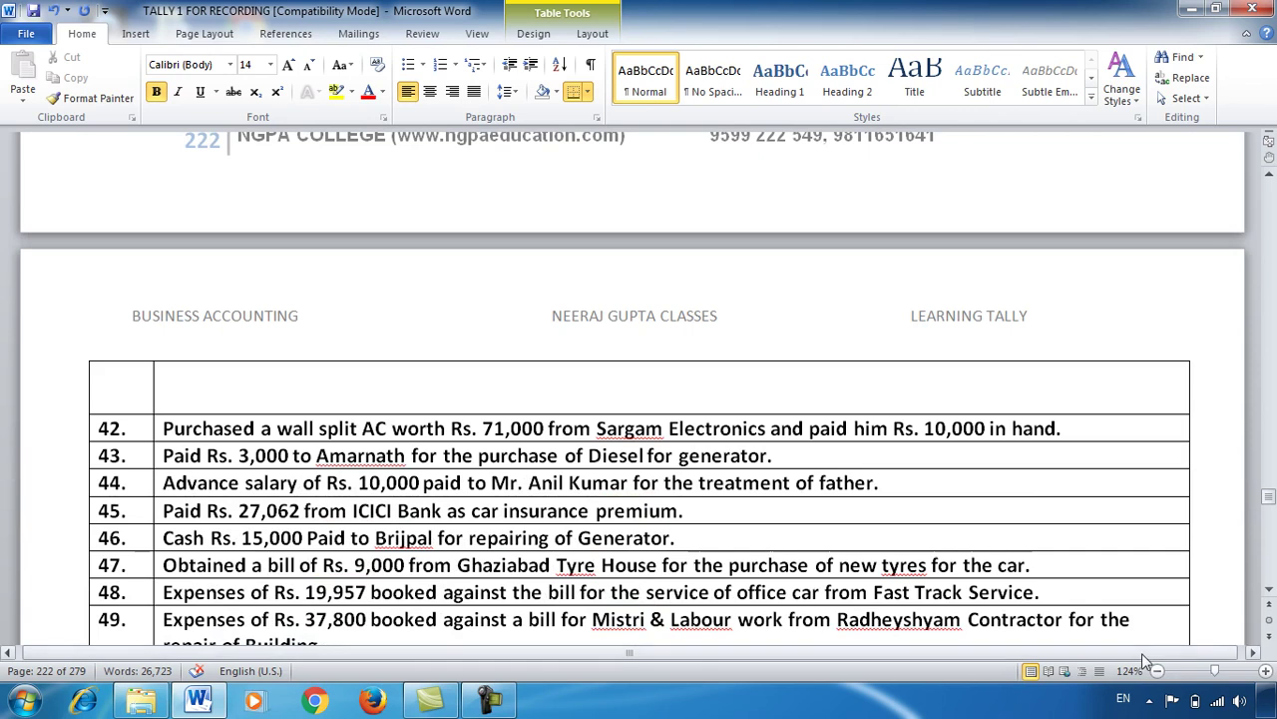
Under transaction 42, type the debit line 'Air conditioner A/C Dr. 71,000', correcting the spelling
left_click(1098, 429)
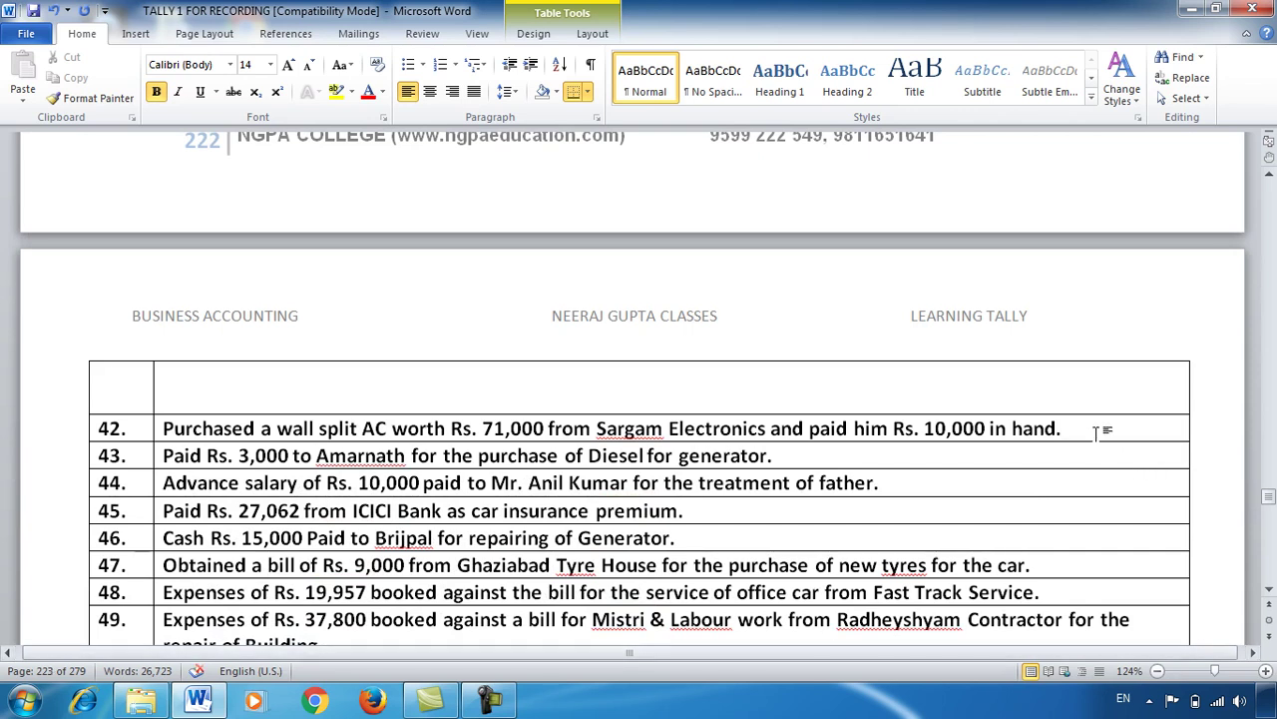
key("Return")
key("Return")
key("Return")
key("Return")
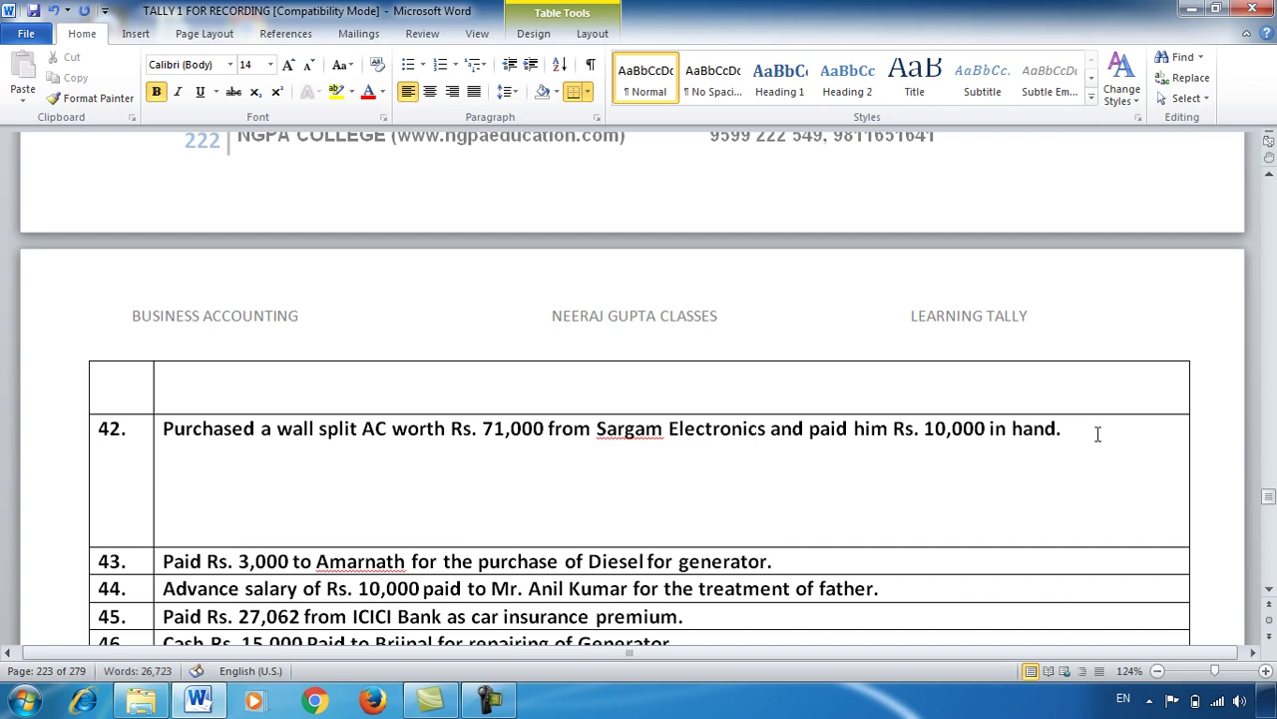
type("Airconditioners")
key("BackSpace")
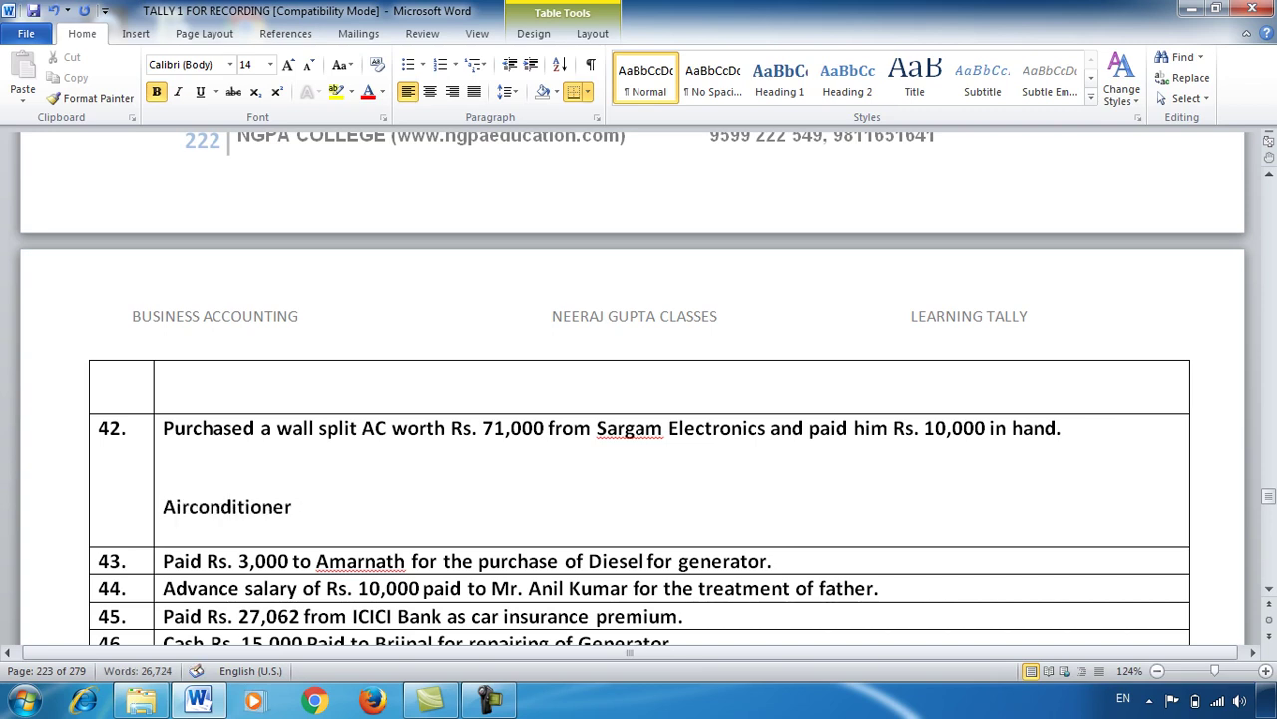
type("A")
right_click(264, 509)
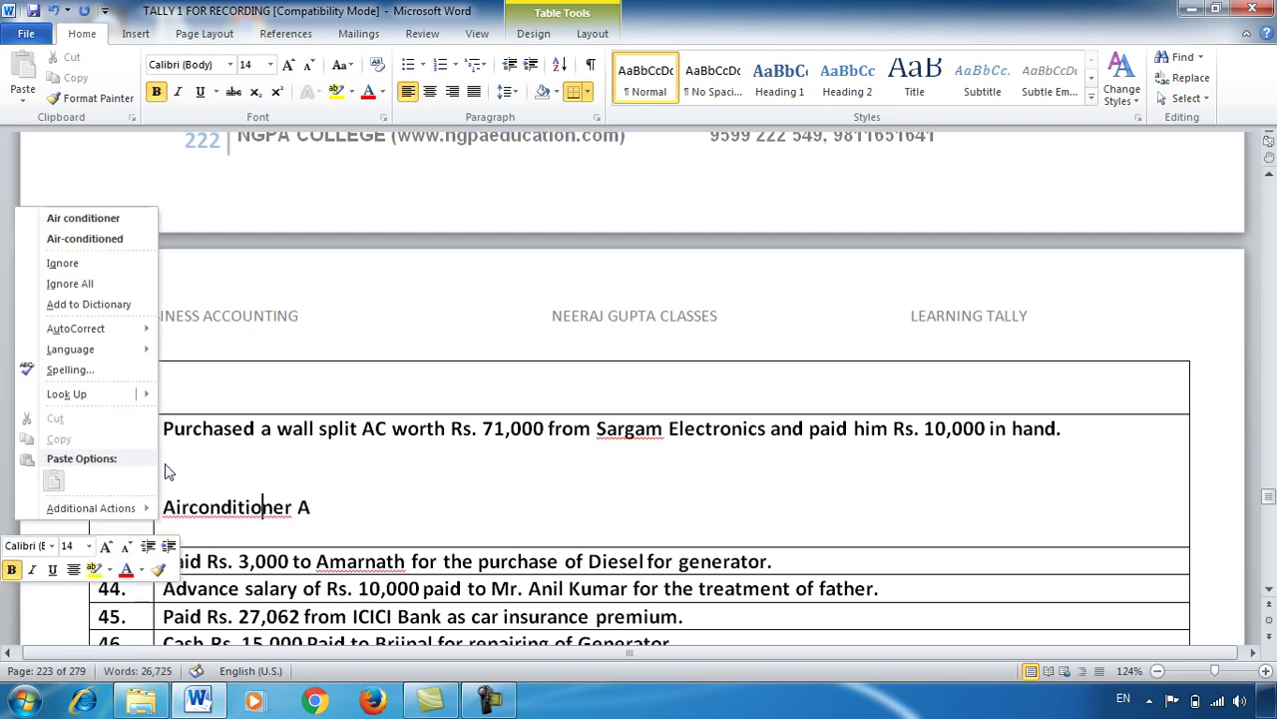
left_click(89, 217)
left_click(356, 499)
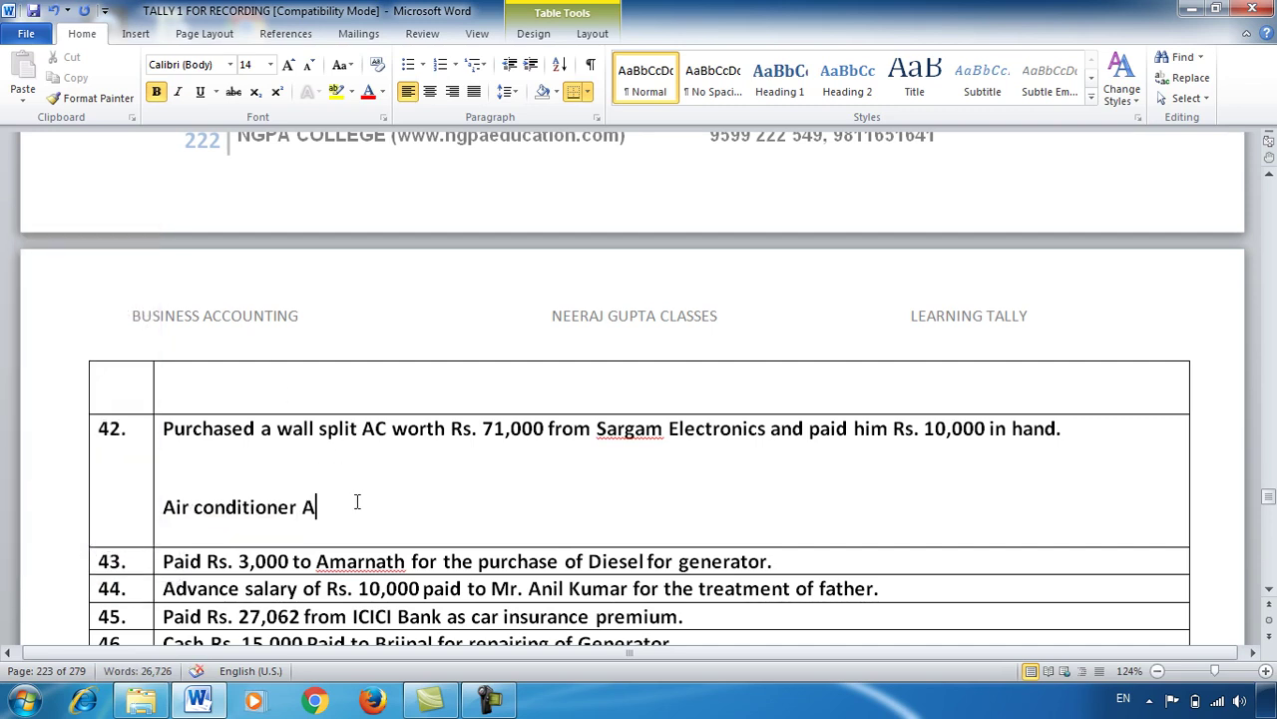
type("/C   Dr. 71,000")
Add the credit lines To Cash A/c 10,000 and To Sargam Electronics 61,000
key("Return")
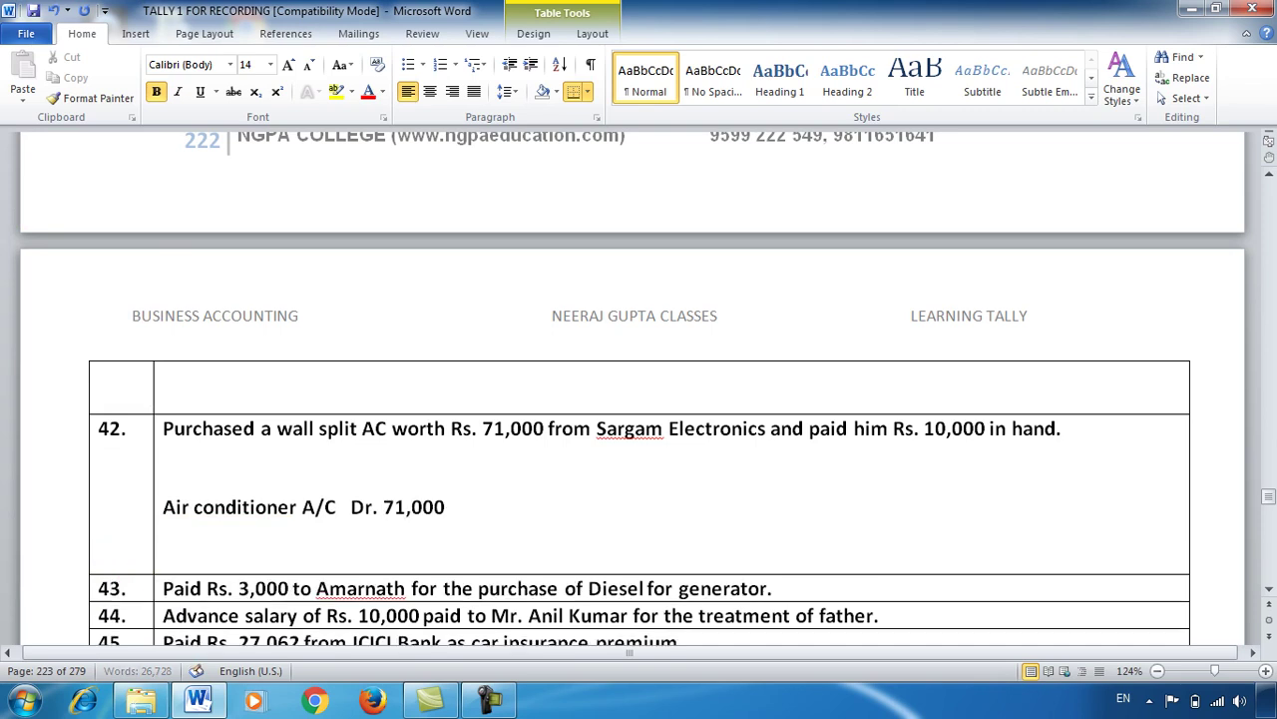
type("To Cash A/c")
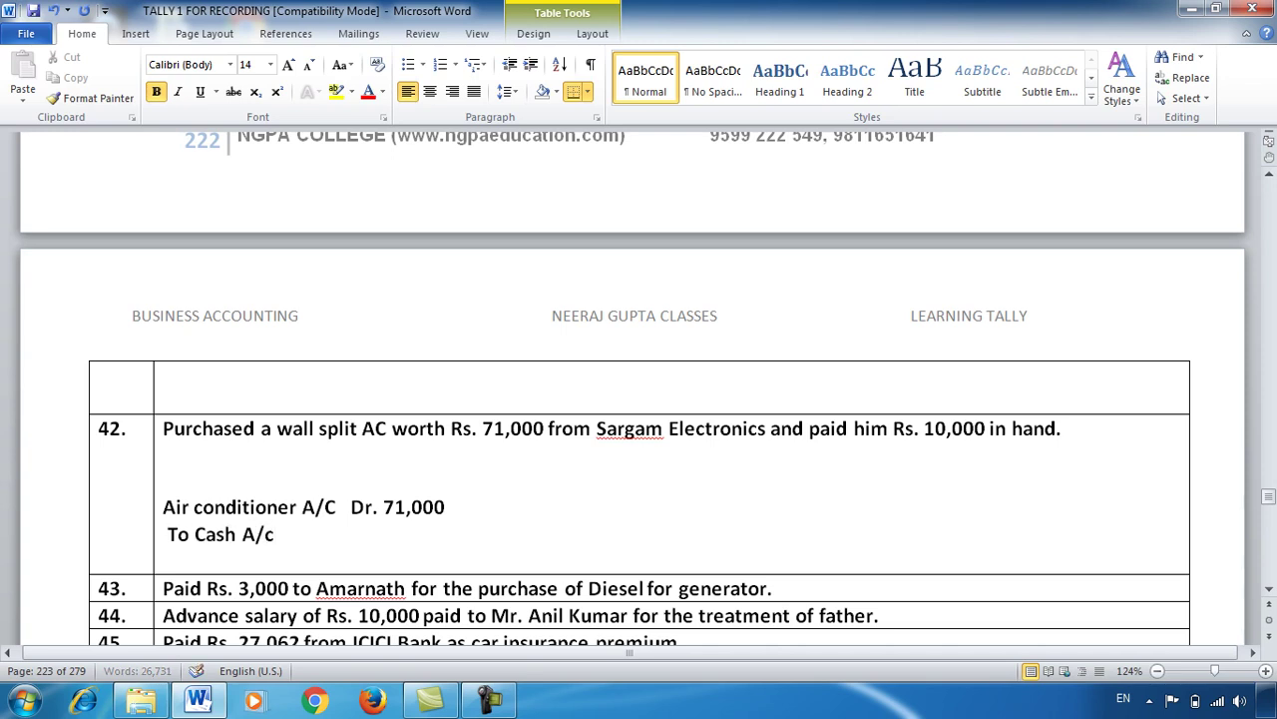
type("   10,000")
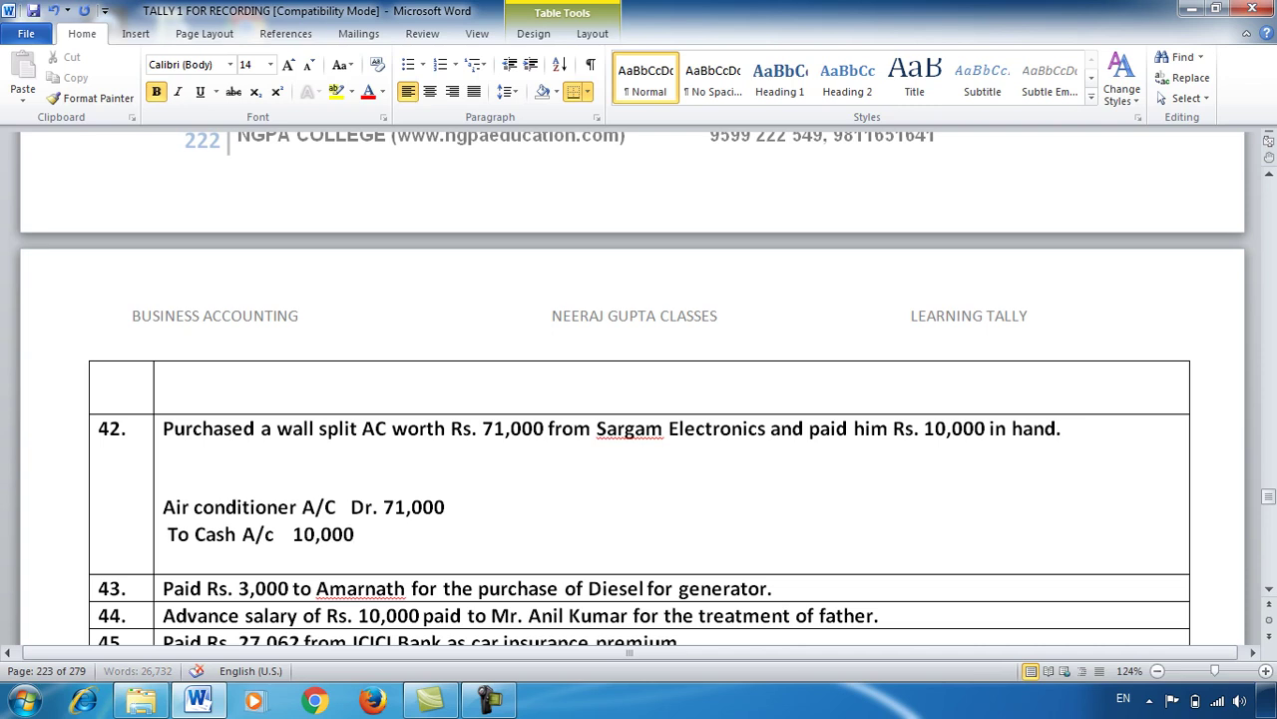
key("Return")
type("To Sa")
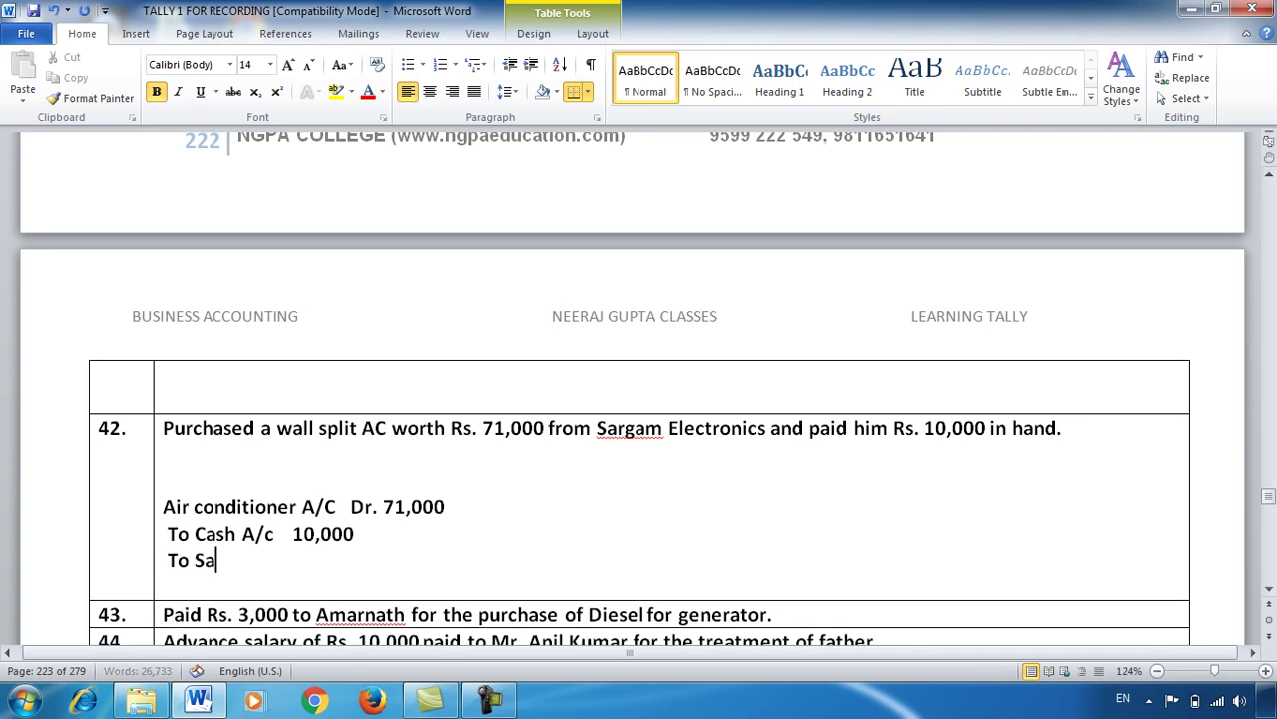
type("rgam Electronics")
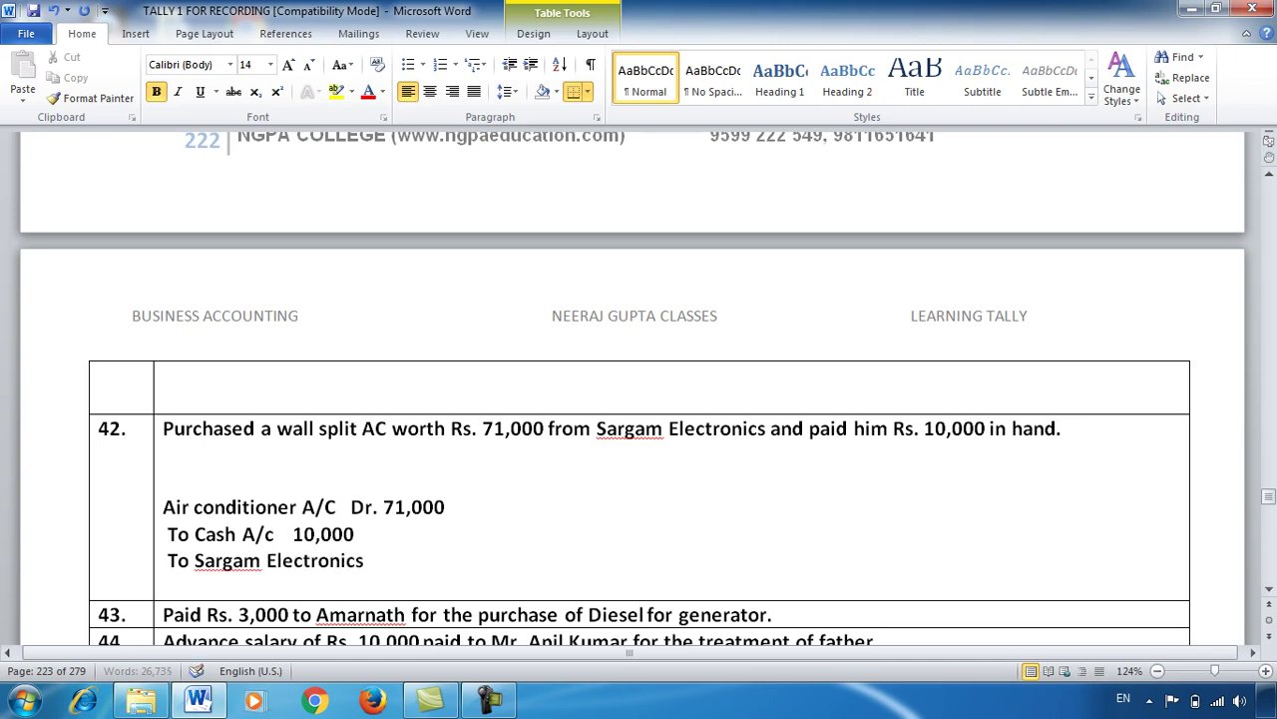
type("   61,000")
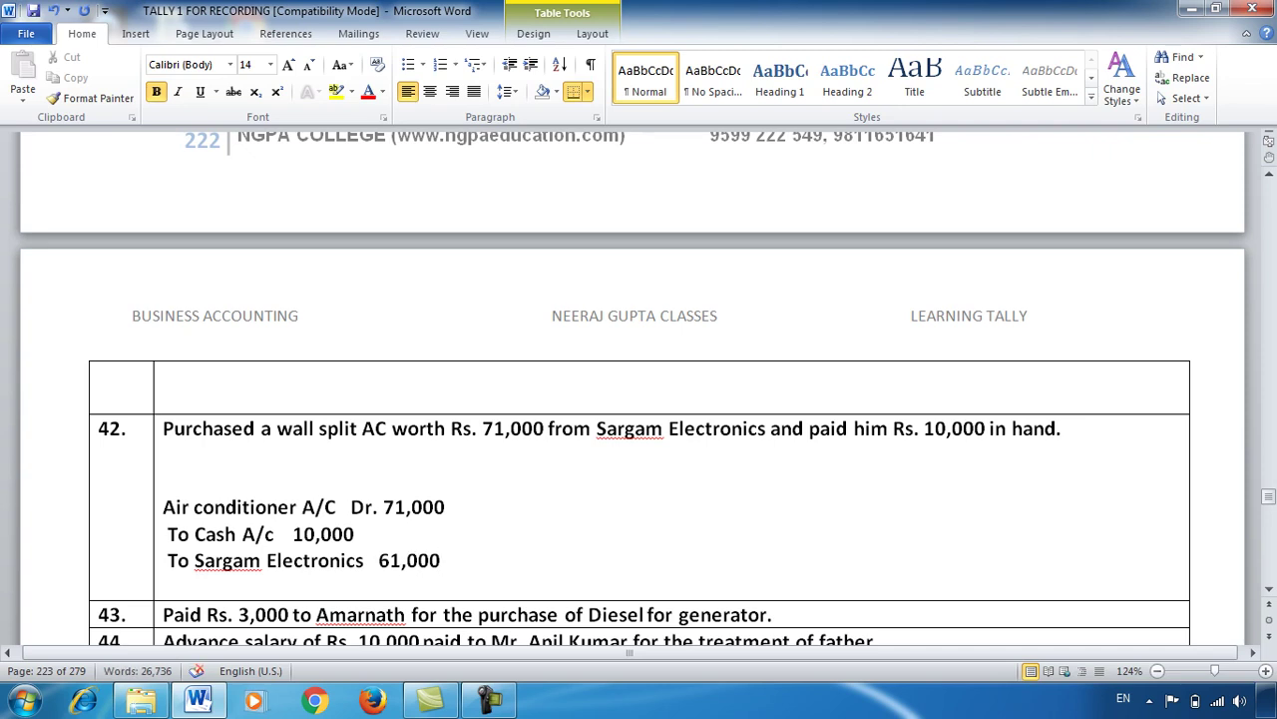
scroll(496, 433, "down", 2)
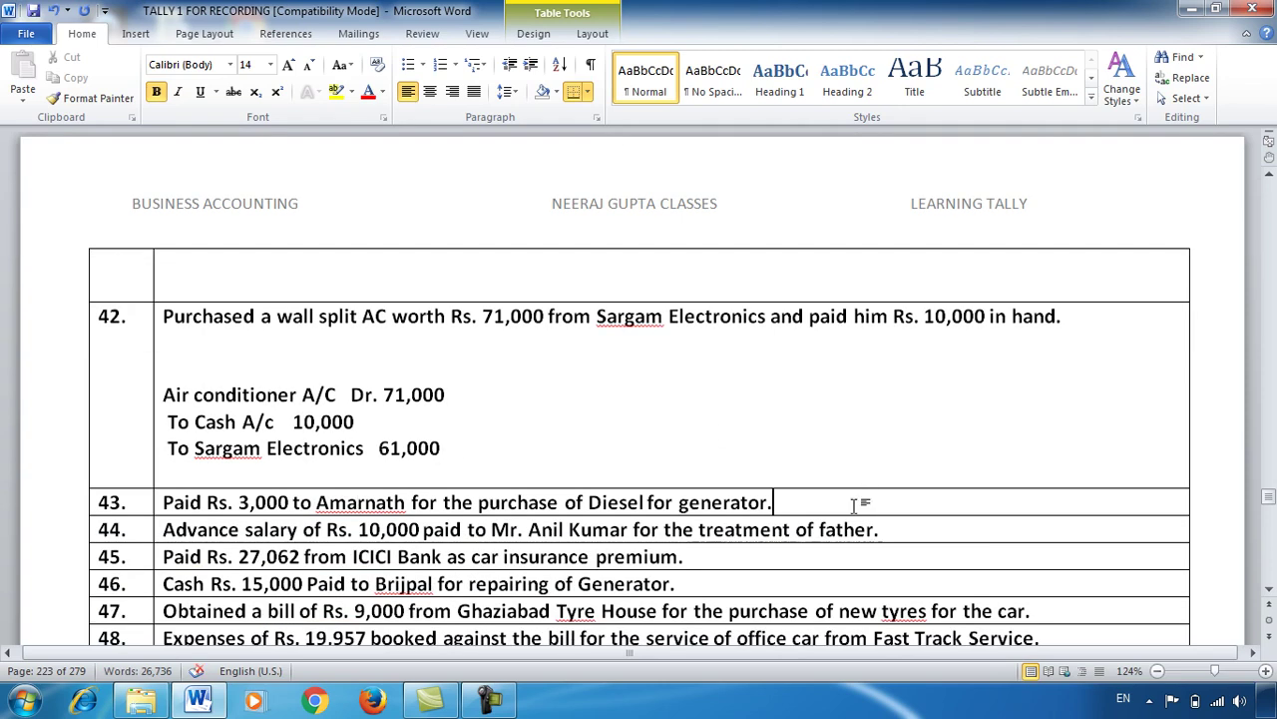
Type transaction 43's entry: Petrol & Diesel A/c Dr. 3,000, To Cash A/c 3,000
key("Return")
key("Return")
key("Return")
key("Return")
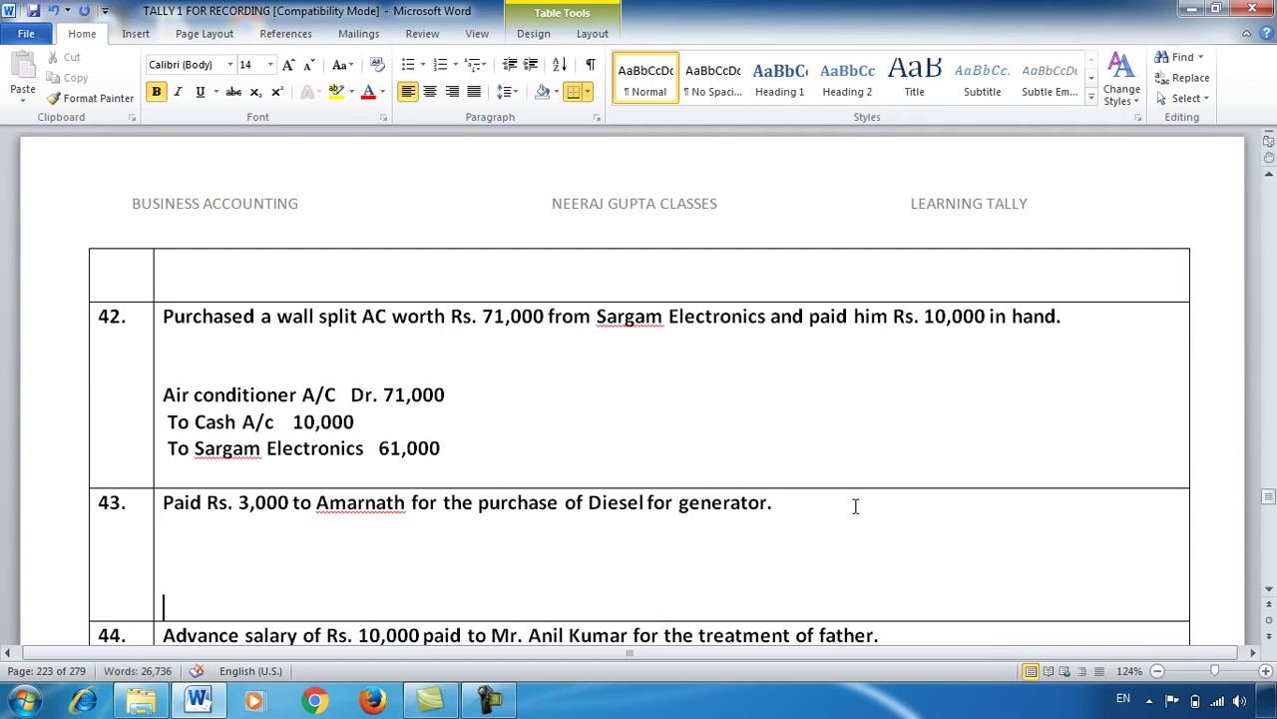
key("Up")
key("Up")
key("Up")
key("Down")
type("Petrol & D")
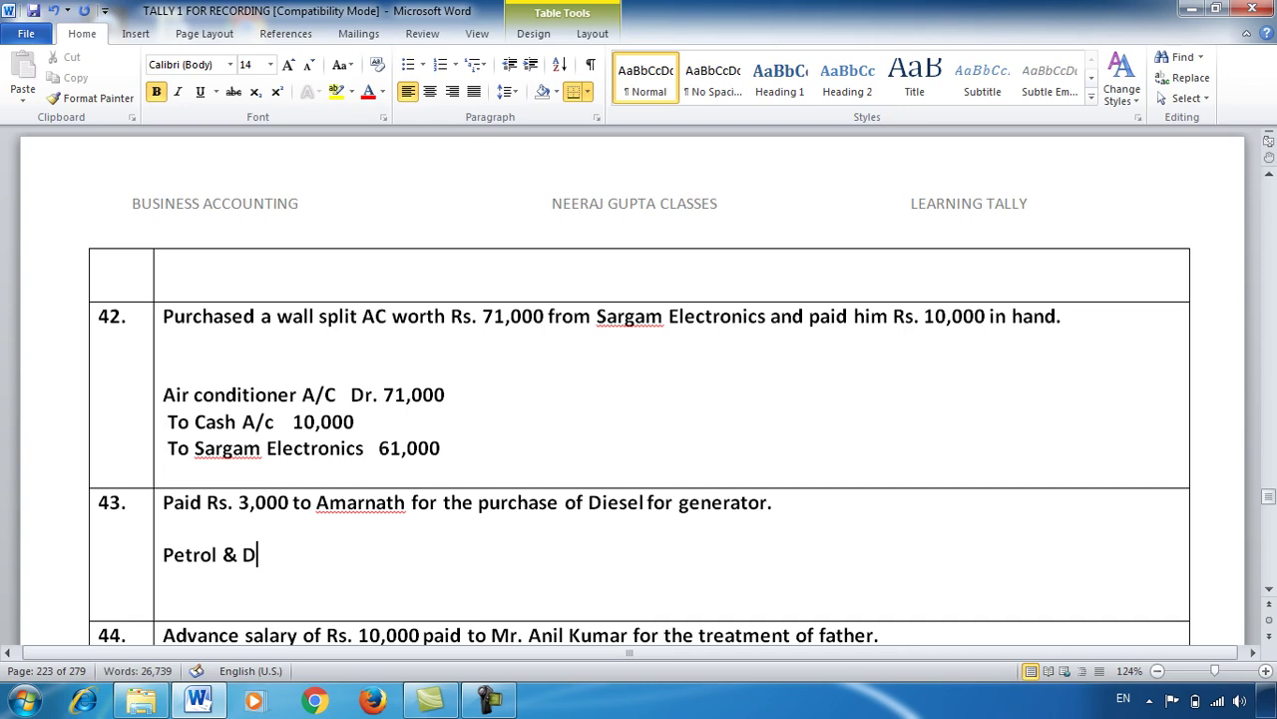
type("iesel A/c   ")
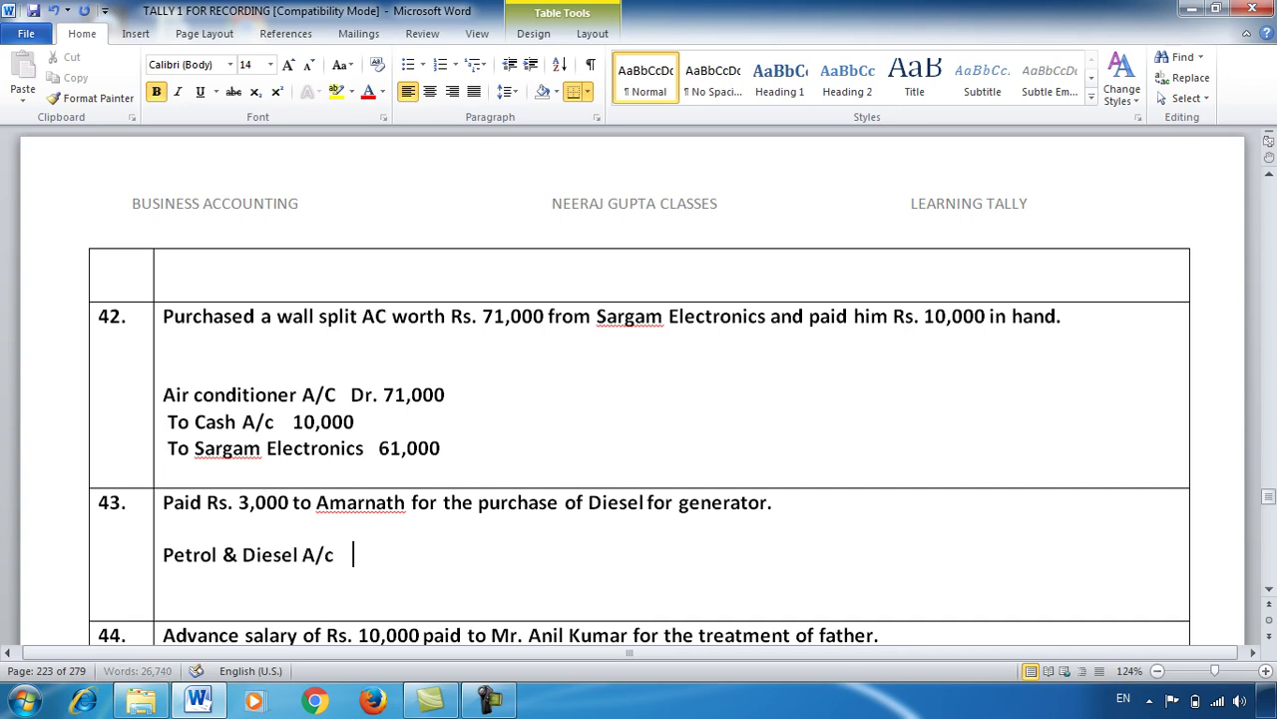
type("3")
key("BackSpace")
type("Dr.   3,000")
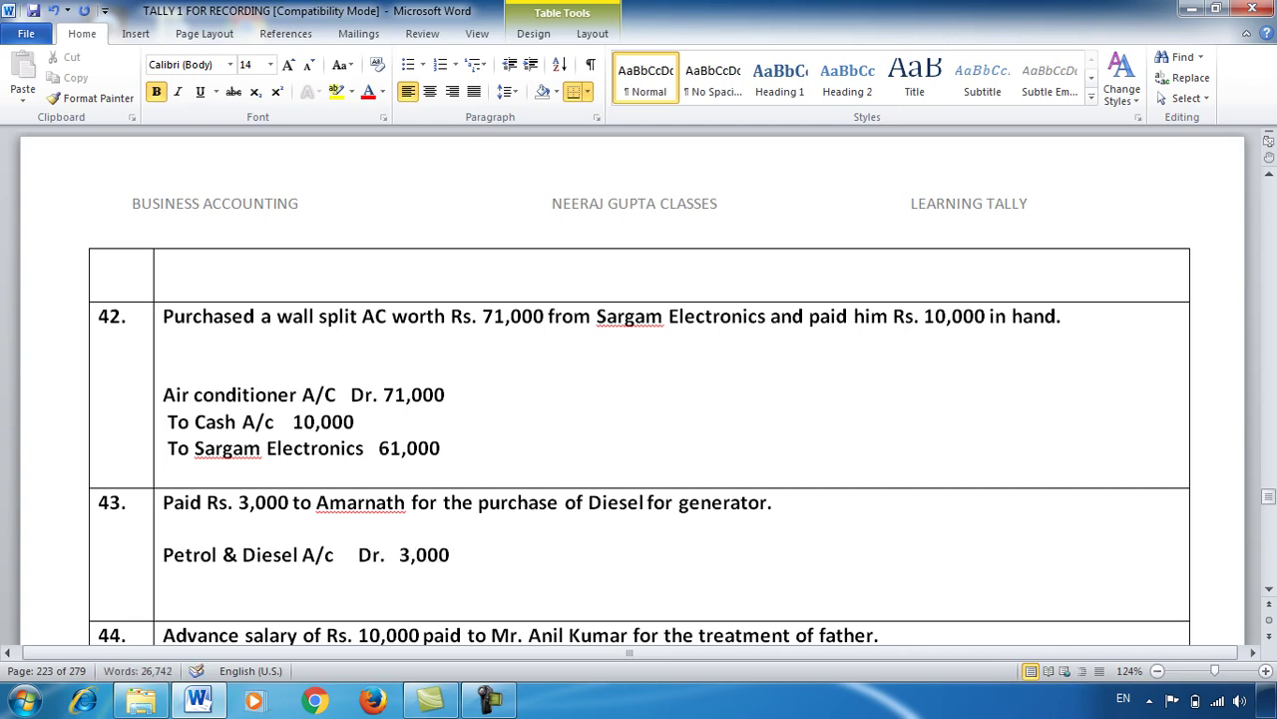
key("Return")
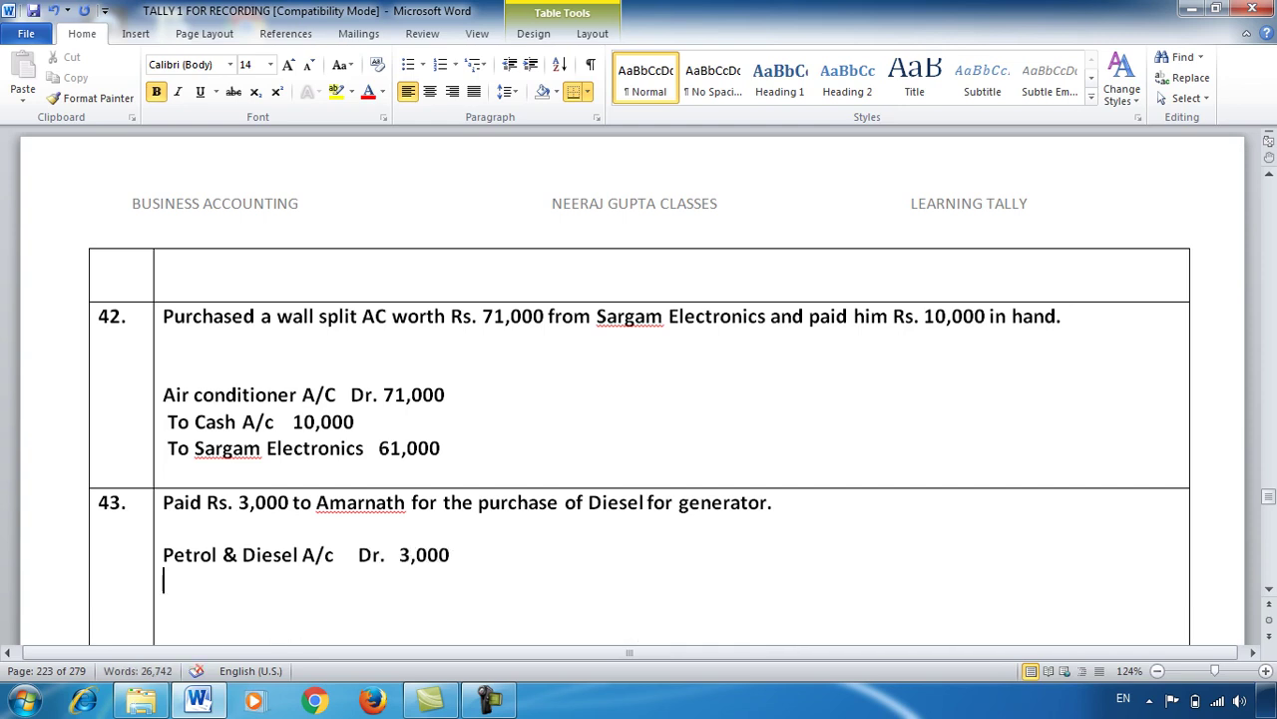
type("To Cash A/c")
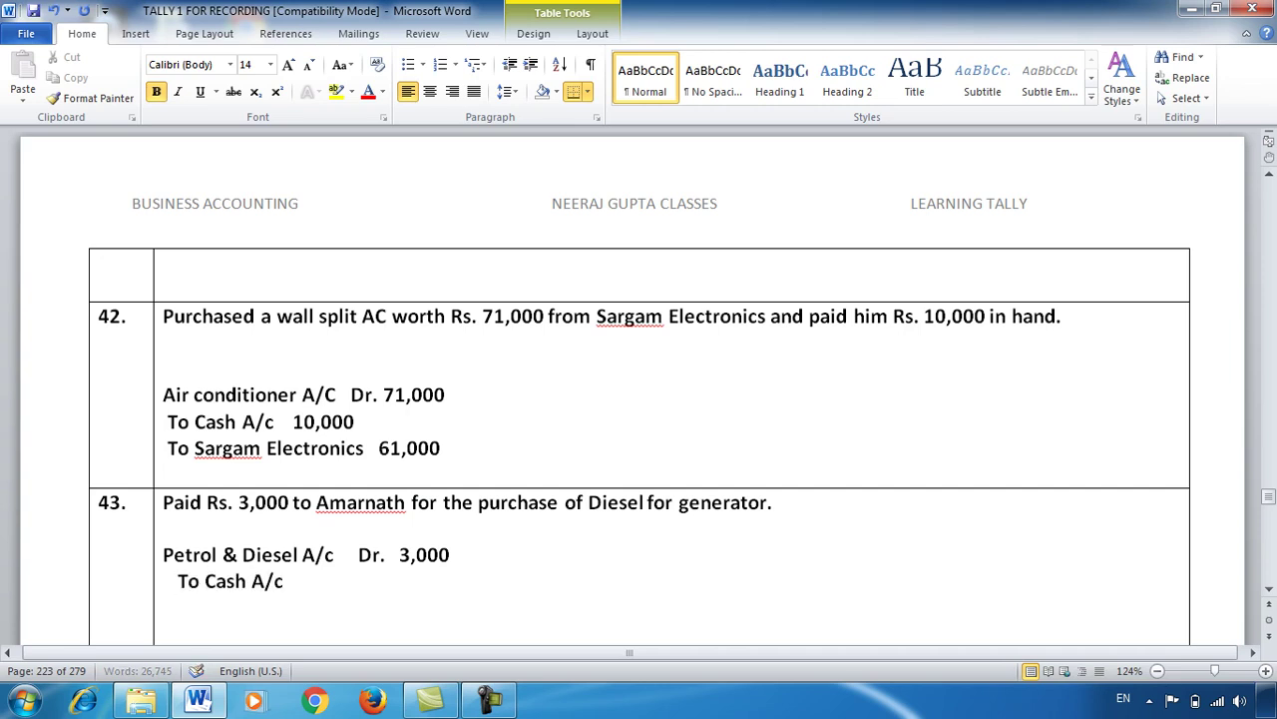
type("  3,000")
scroll(854, 507, "down", 2)
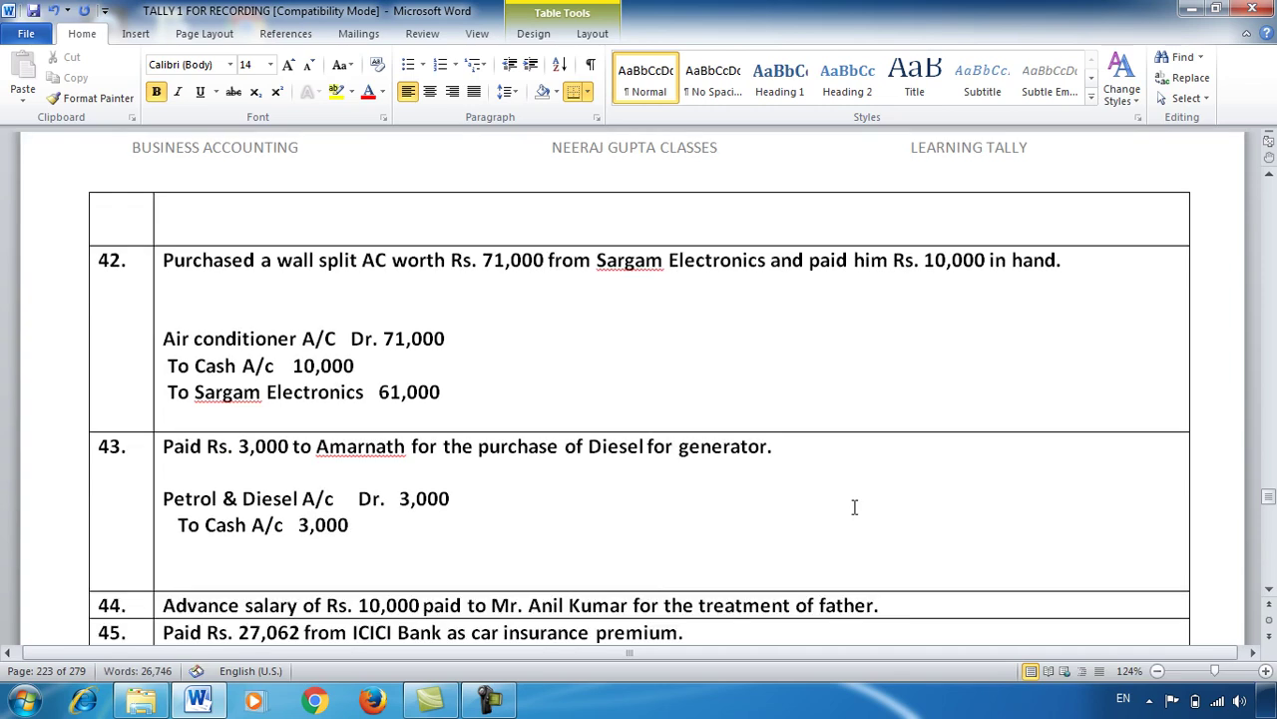
left_click(980, 556)
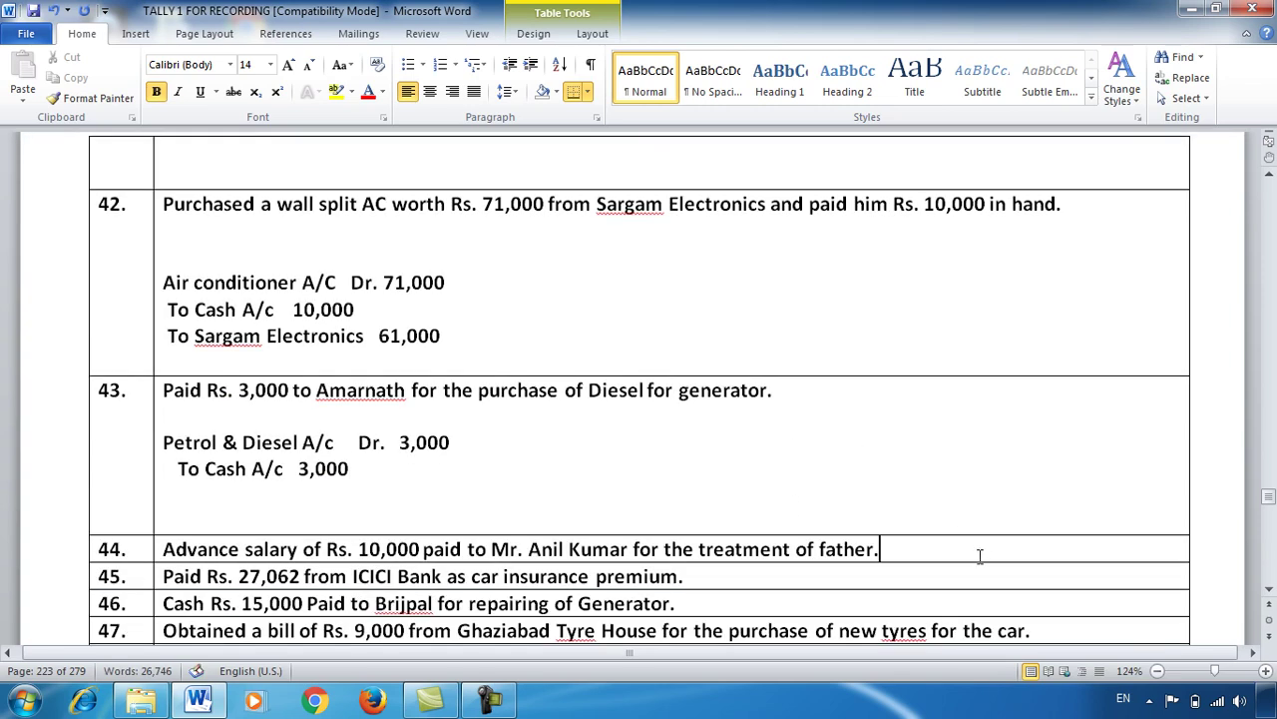
Under item 44, type the debit line Salary Advance (employee's name) A/c Dr. 10,000
key("Return")
key("Return")
key("Return")
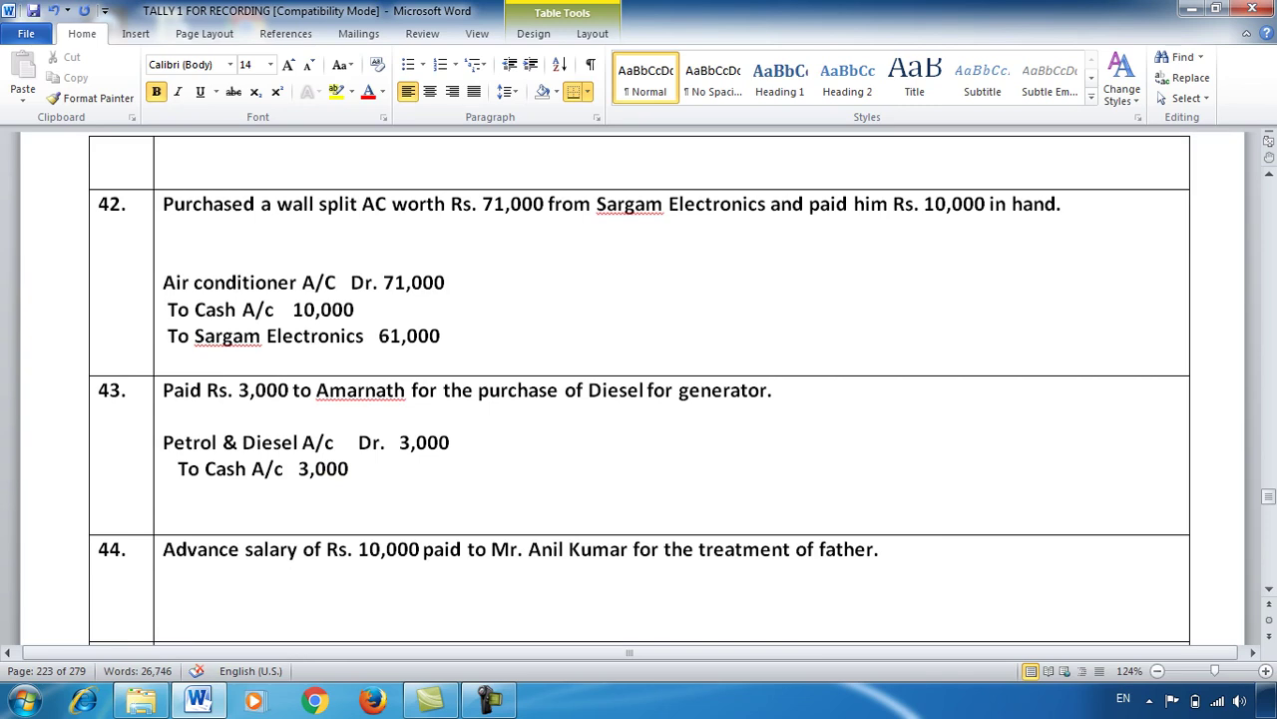
key("BackSpace")
type("Salary Addva")
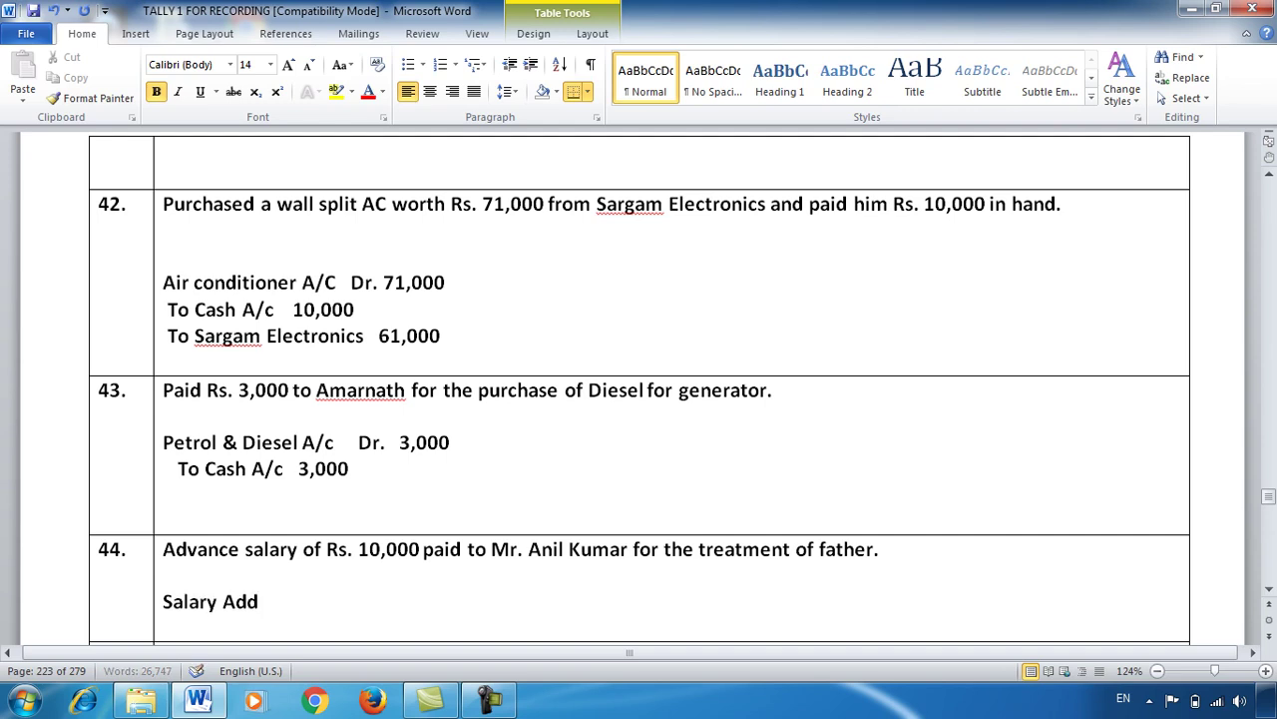
key("BackSpace")
key("BackSpace")
key("BackSpace")
key("BackSpace")
type("vanc")
key("BackSpace")
key("BackSpace")
key("BackSpace")
key("BackSpace")
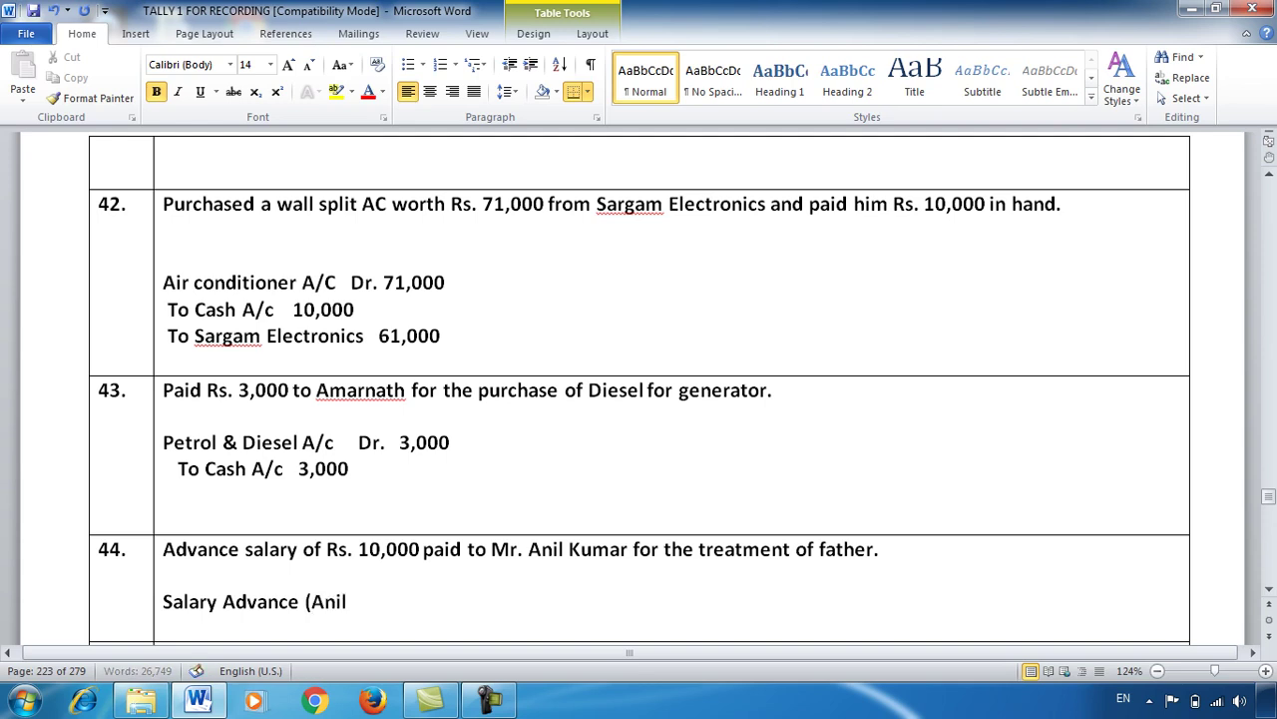
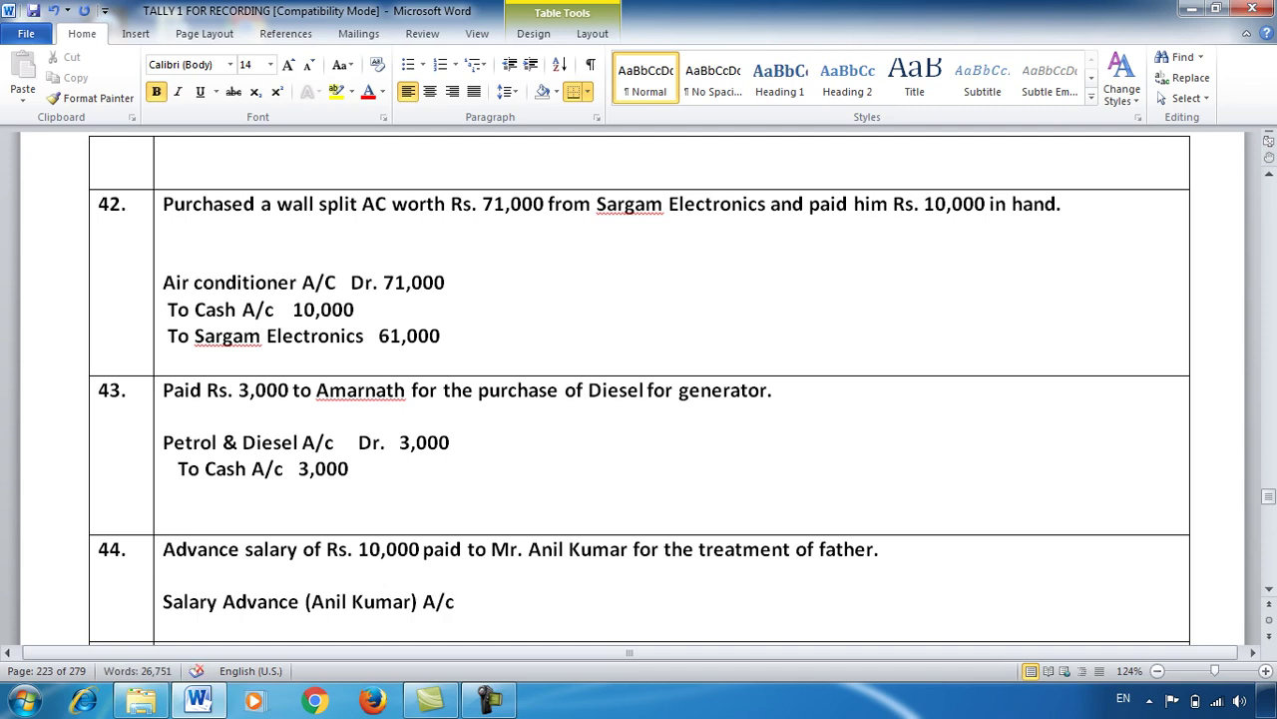
type("   Dr.")
type("10,000")
Add the credit line To Cash A/c 10,000 and open blank lines under item 45
key("Return")
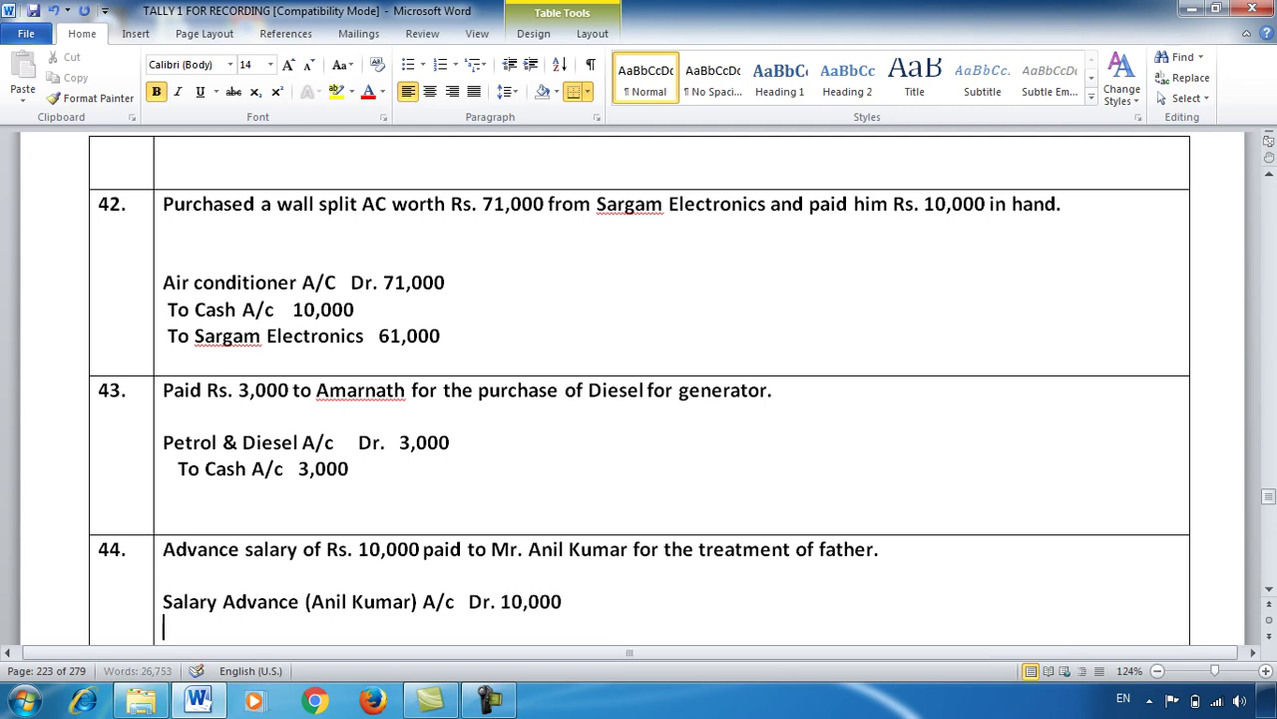
type("To Cash A/c")
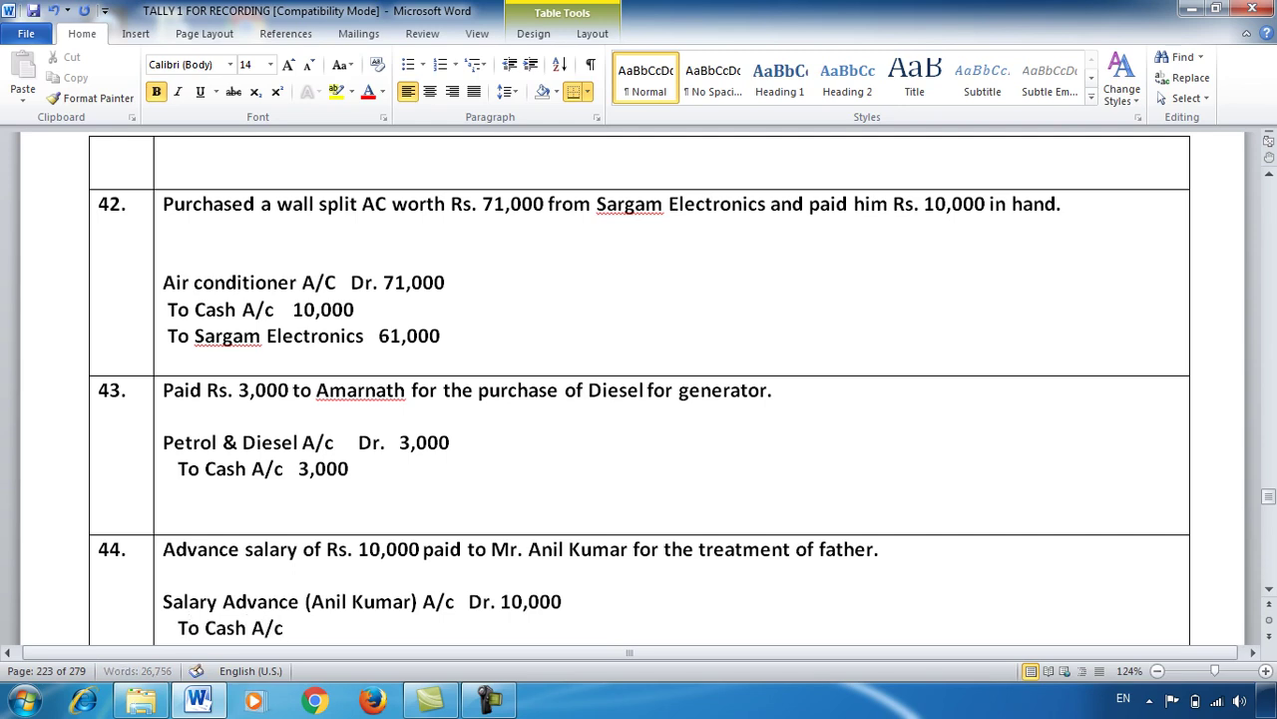
type("  10,000")
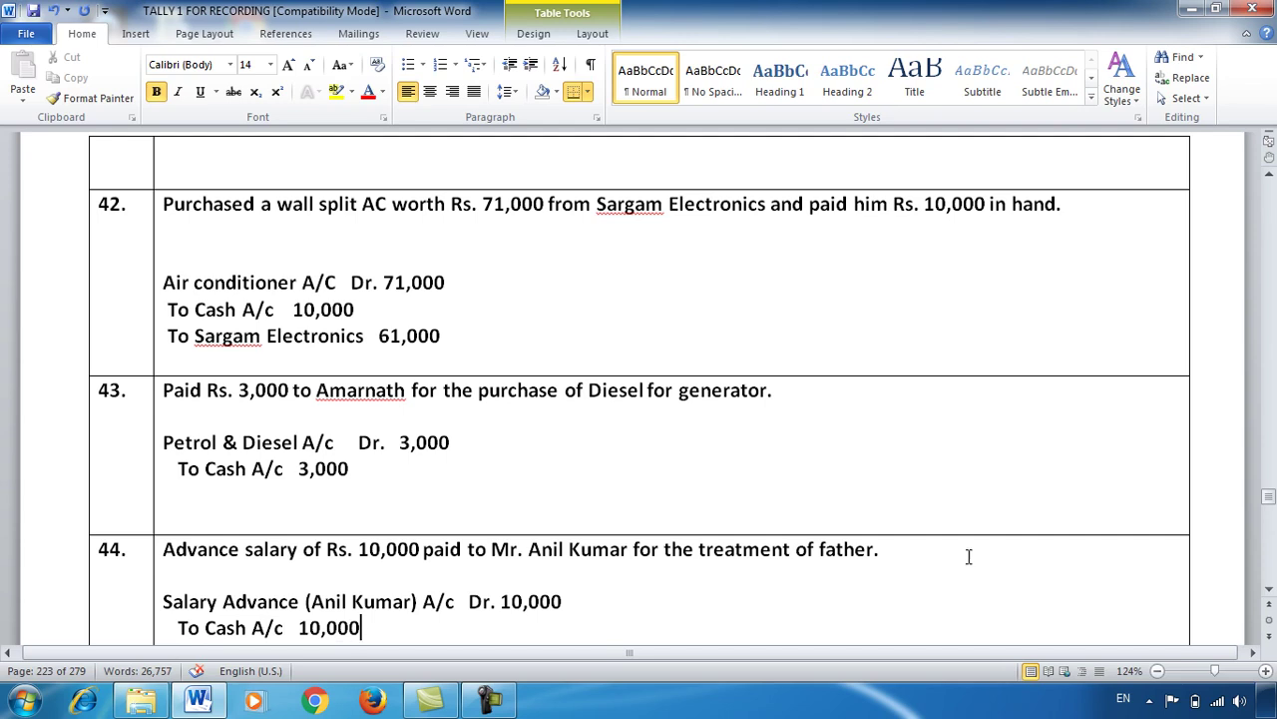
scroll(969, 556, "down", 1)
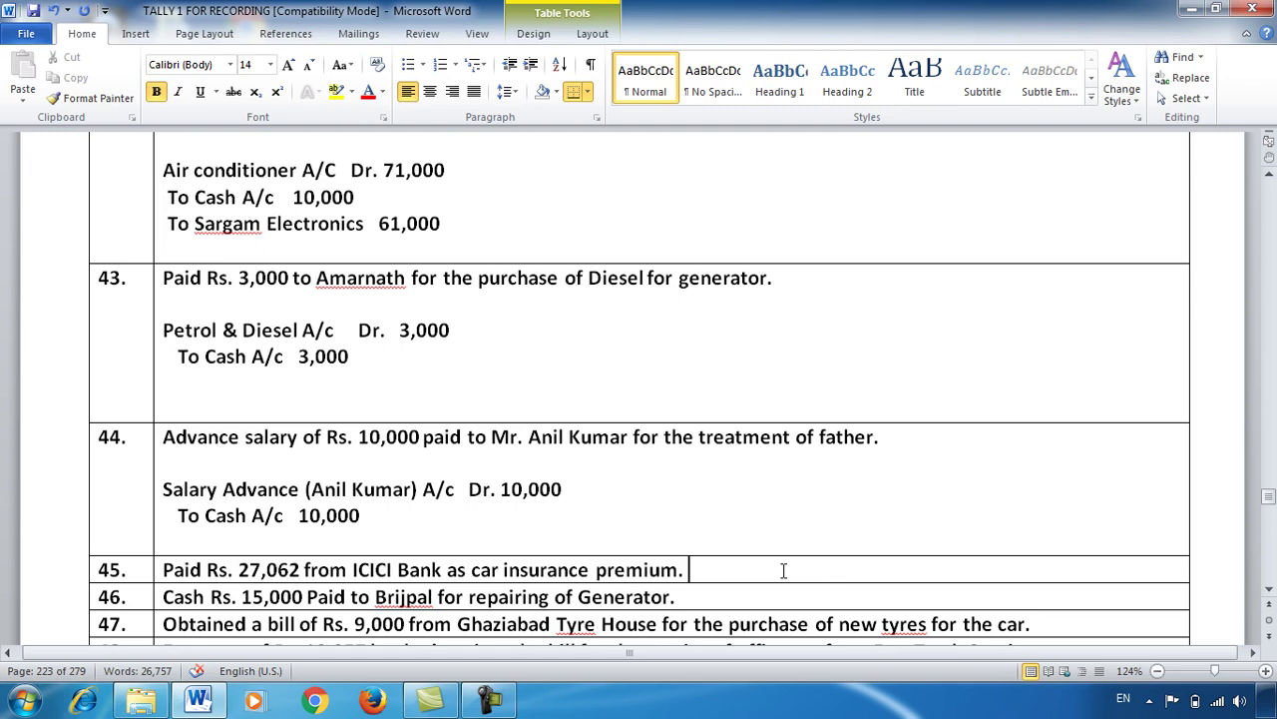
key("Return")
key("Return")
key("Return")
key("Return")
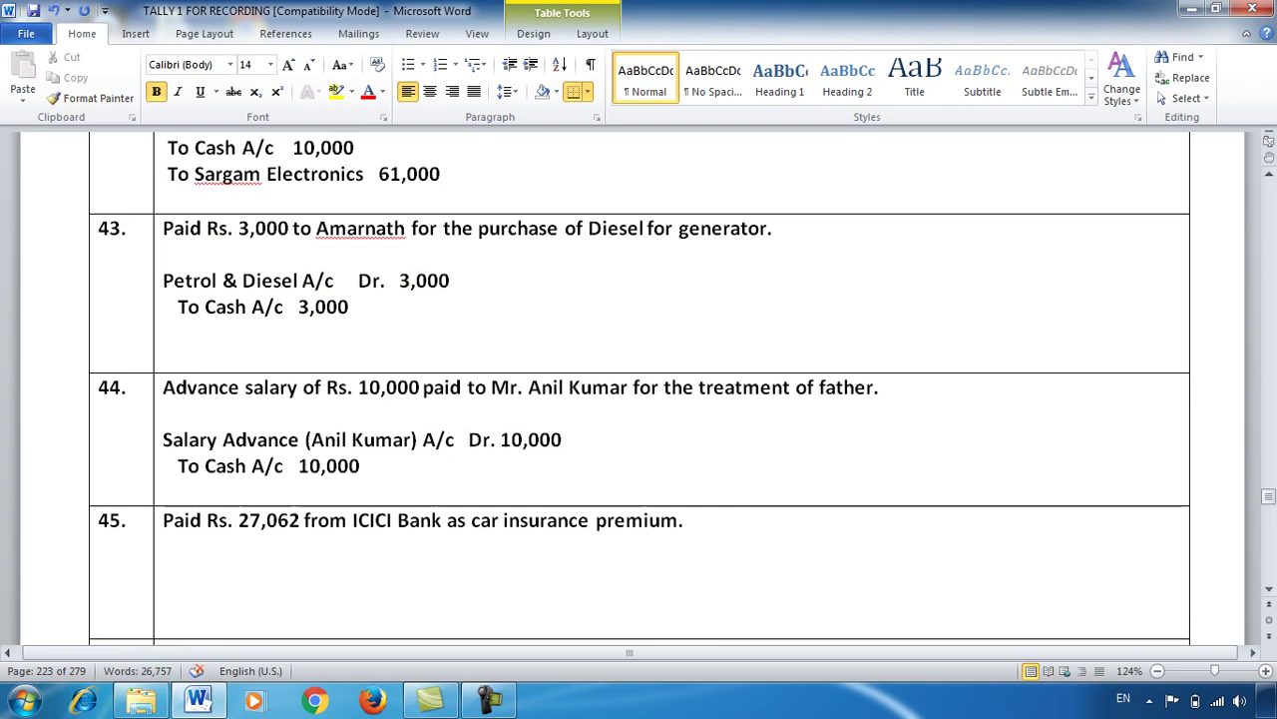
Type item 45's entry: Car Insurance Expenses A/c Dr. 27,062, To ICICI Bank A/c 27,062
key("Up")
key("Up")
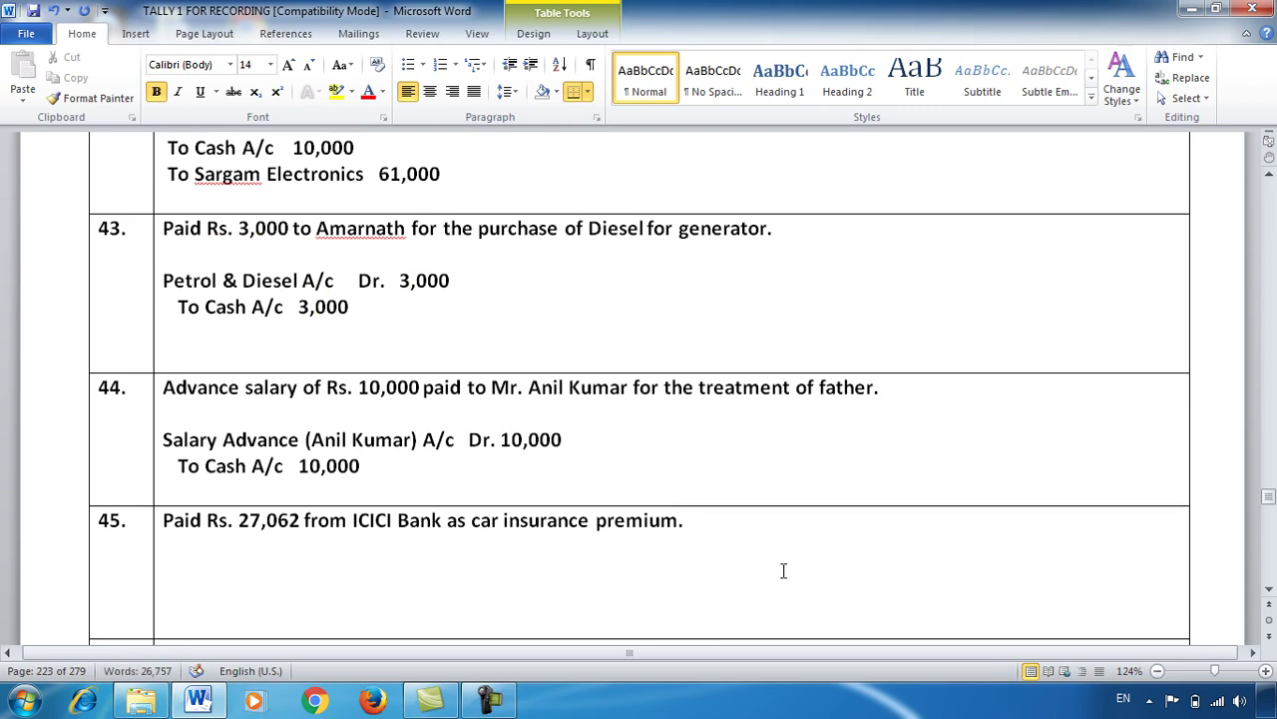
type("Car Ins")
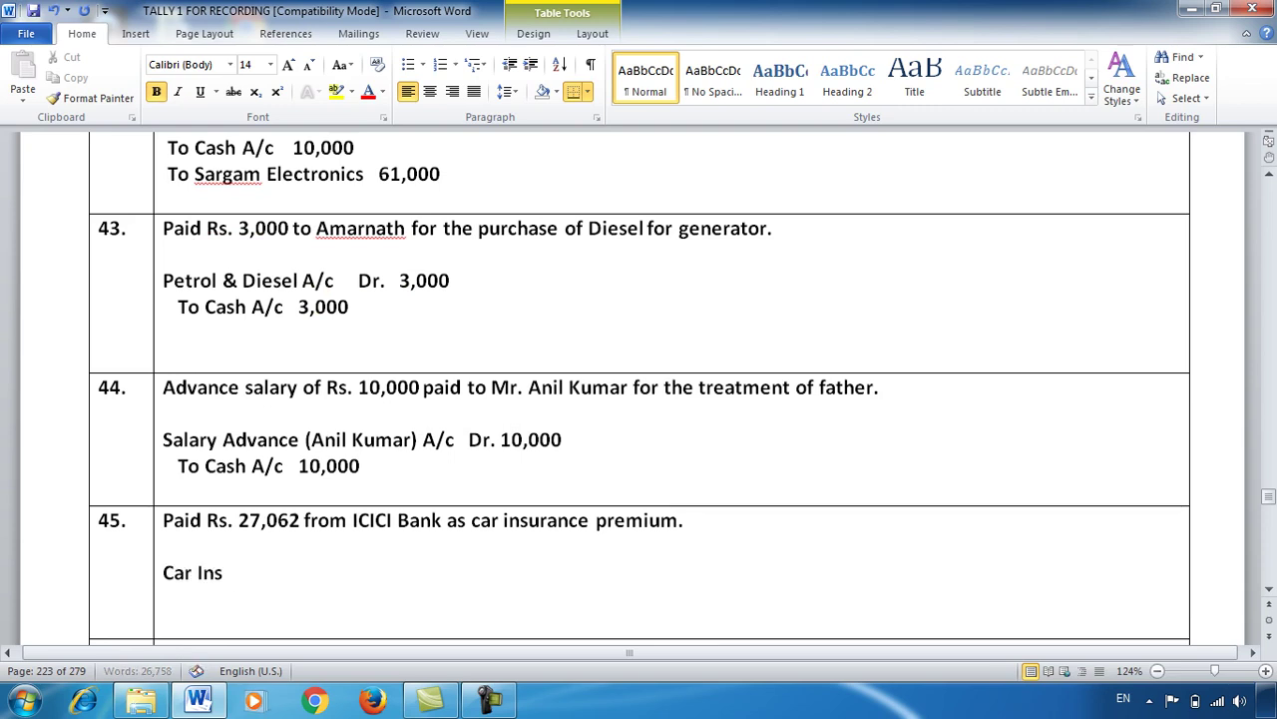
type("urance Expenses A/c  Dr.  27,062  ")
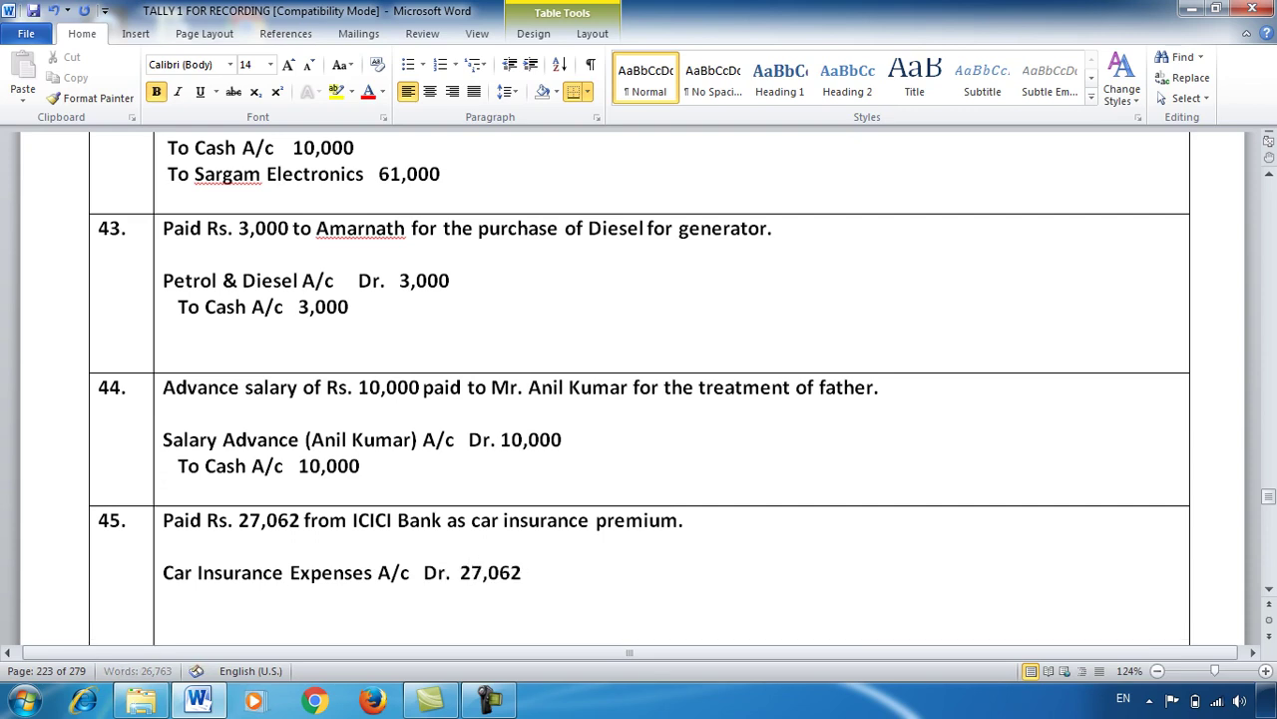
type("To ICICI Bank a")
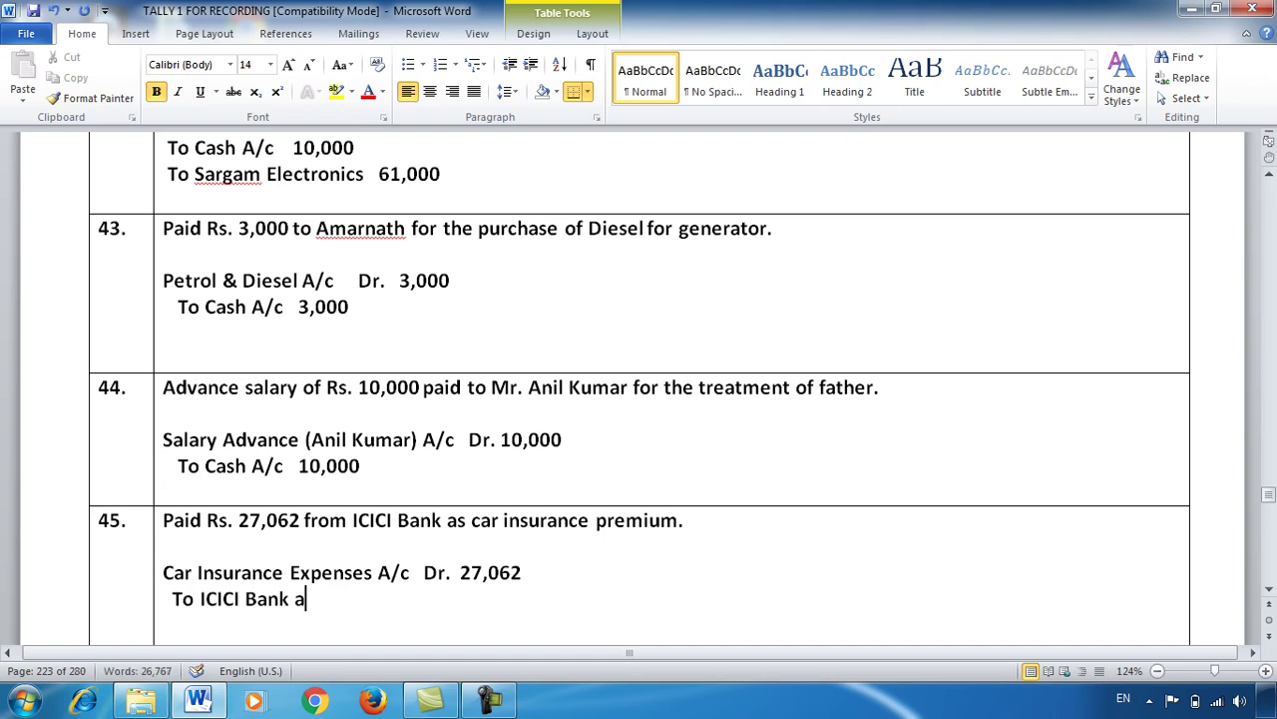
key("BackSpace")
type("A/c 27,062")
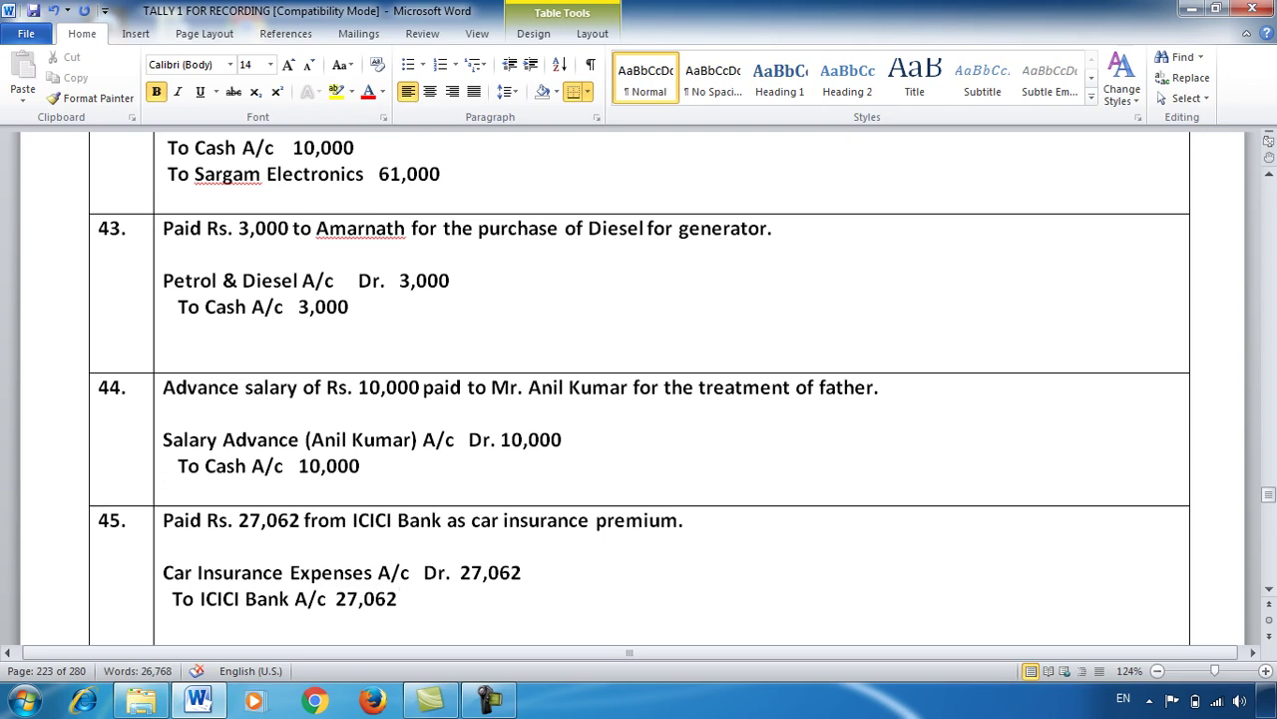
scroll(827, 530, "down", 3)
Add blank lines below item 45's entry and under item 46's description
left_click(586, 468)
key("Return")
scroll(586, 473, "down", 4)
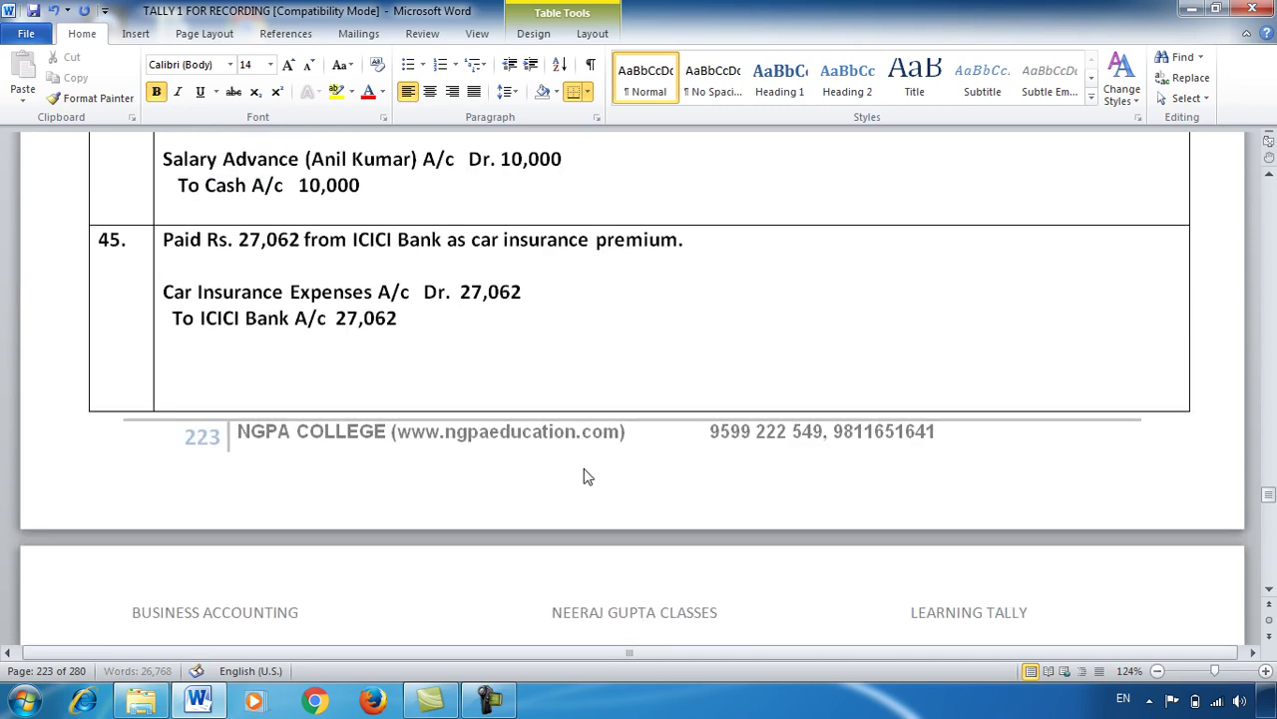
scroll(586, 477, "down", 3)
left_click(764, 392)
key("Return")
key("Return")
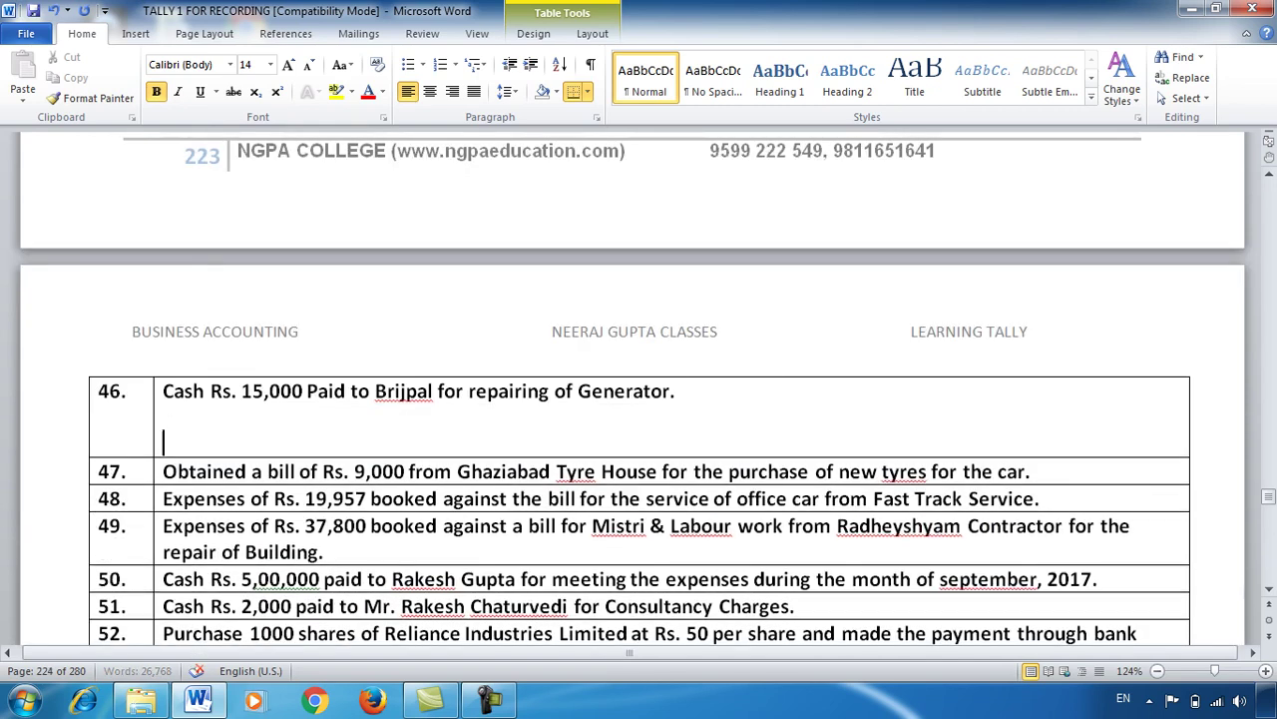
key("Return")
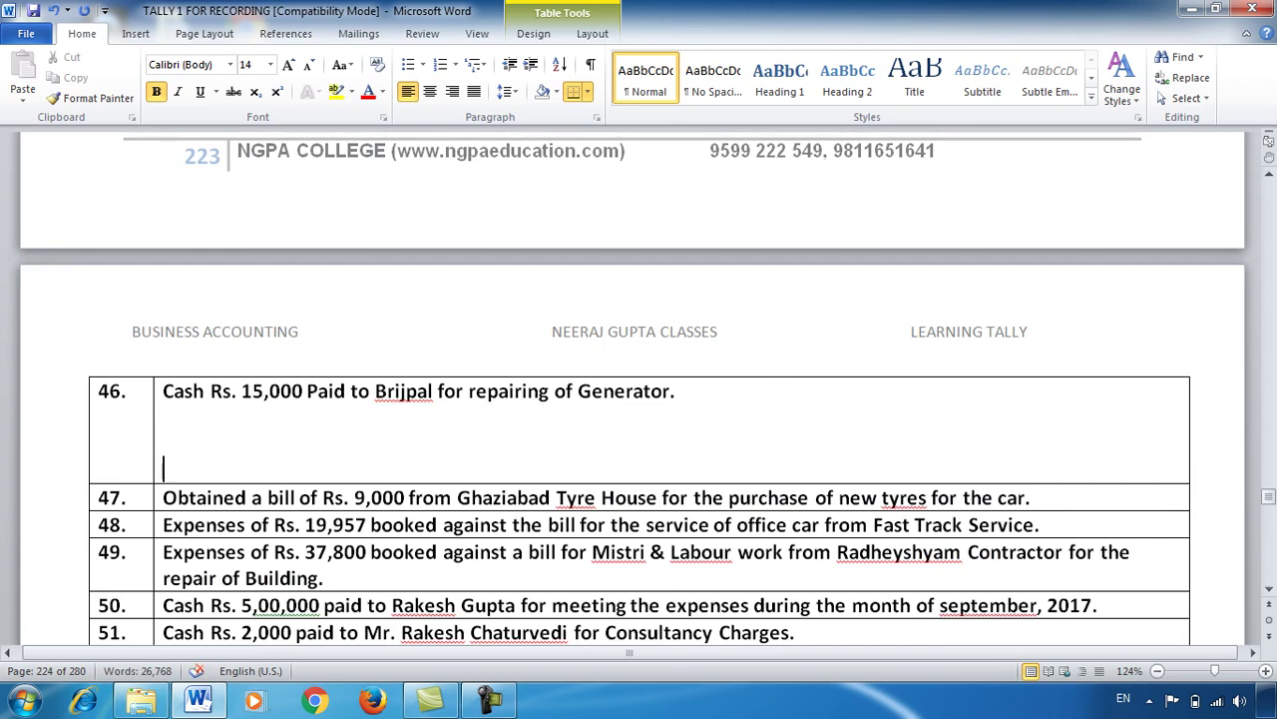
key("Up")
Type the debit line Repair & Maintenance (Machinery) A/c Dr. 15,000
type("Repari")
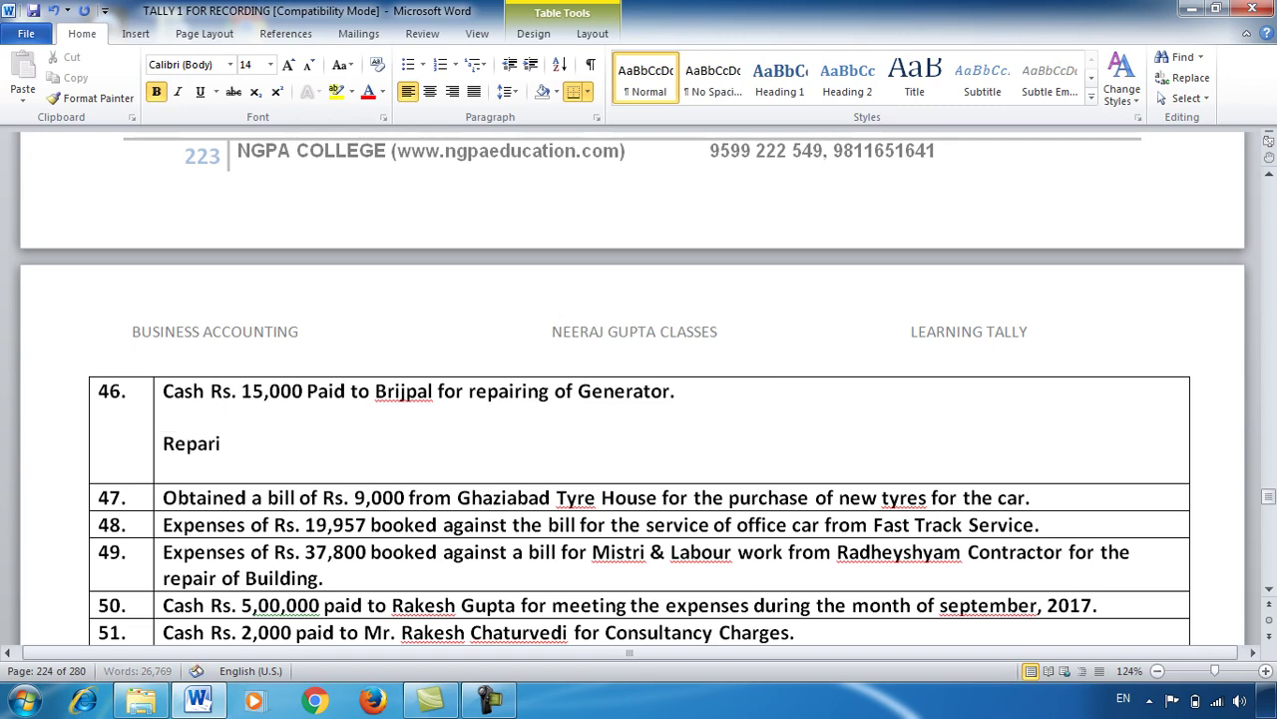
key("BackSpace")
key("BackSpace")
type("ir & mai")
key("BackSpace")
key("BackSpace")
key("BackSpace")
type("Maintenance (")
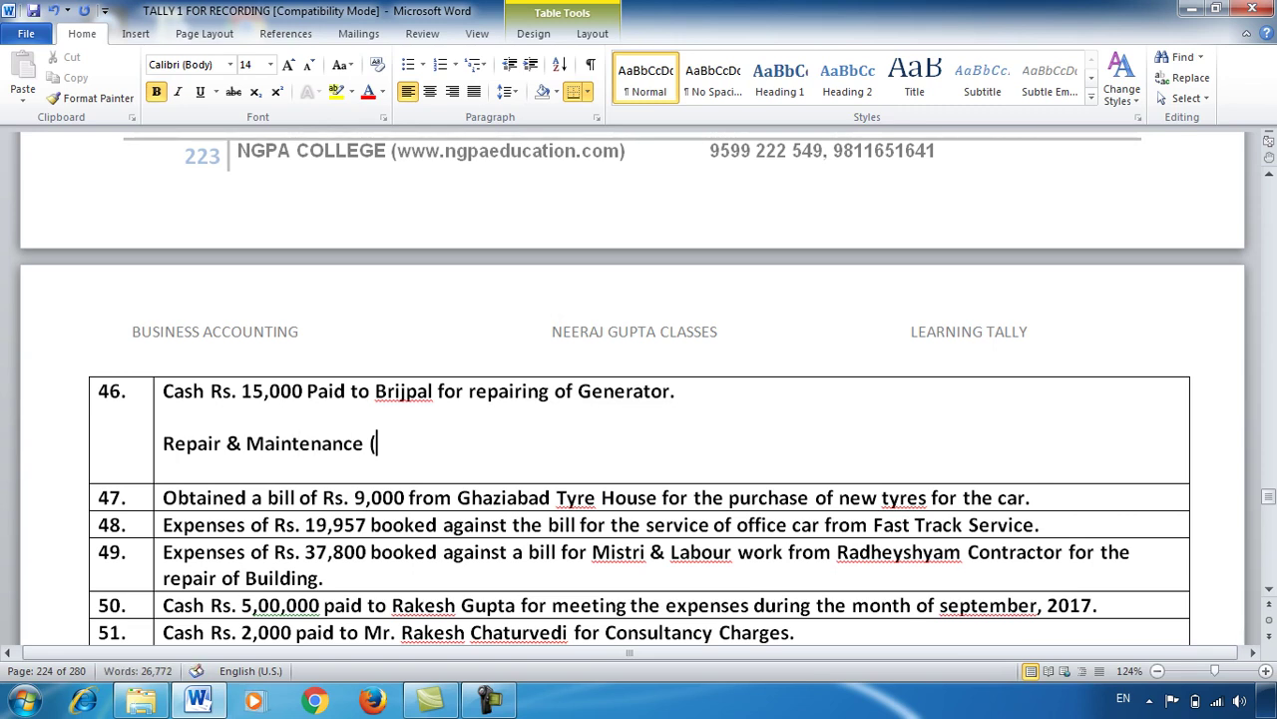
type("Machinery")
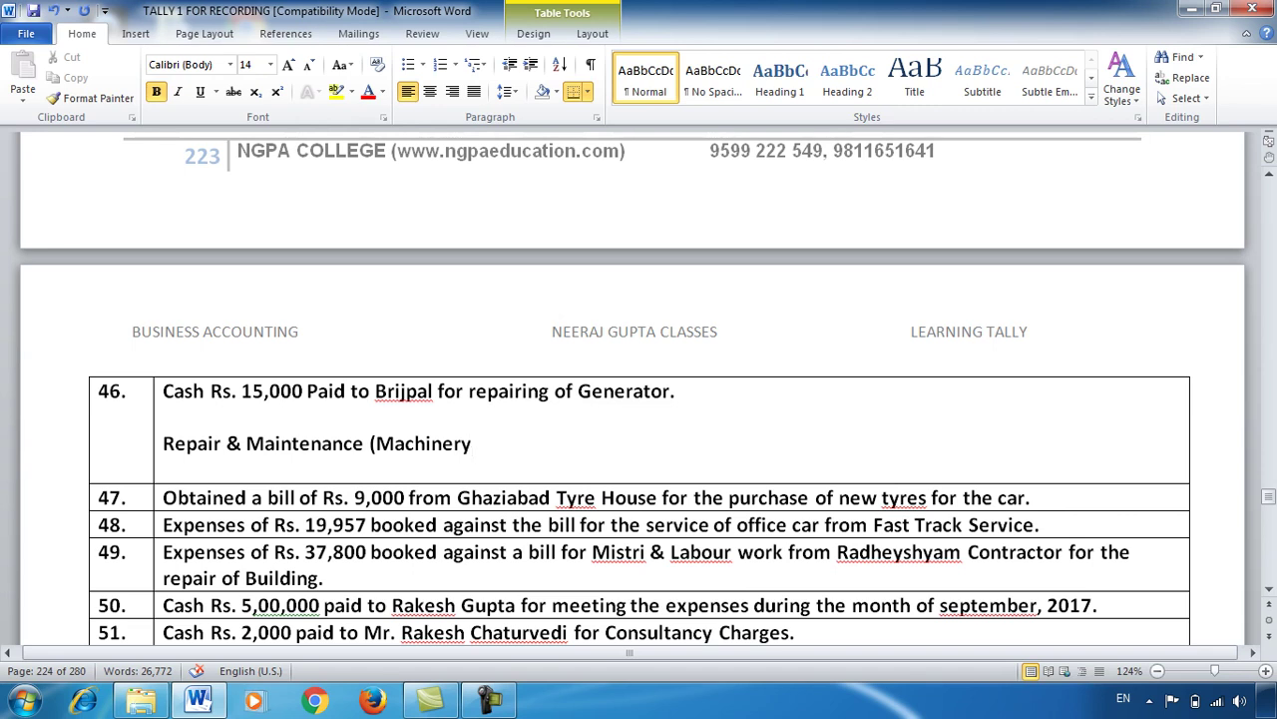
type(") A/c  Dr. ")
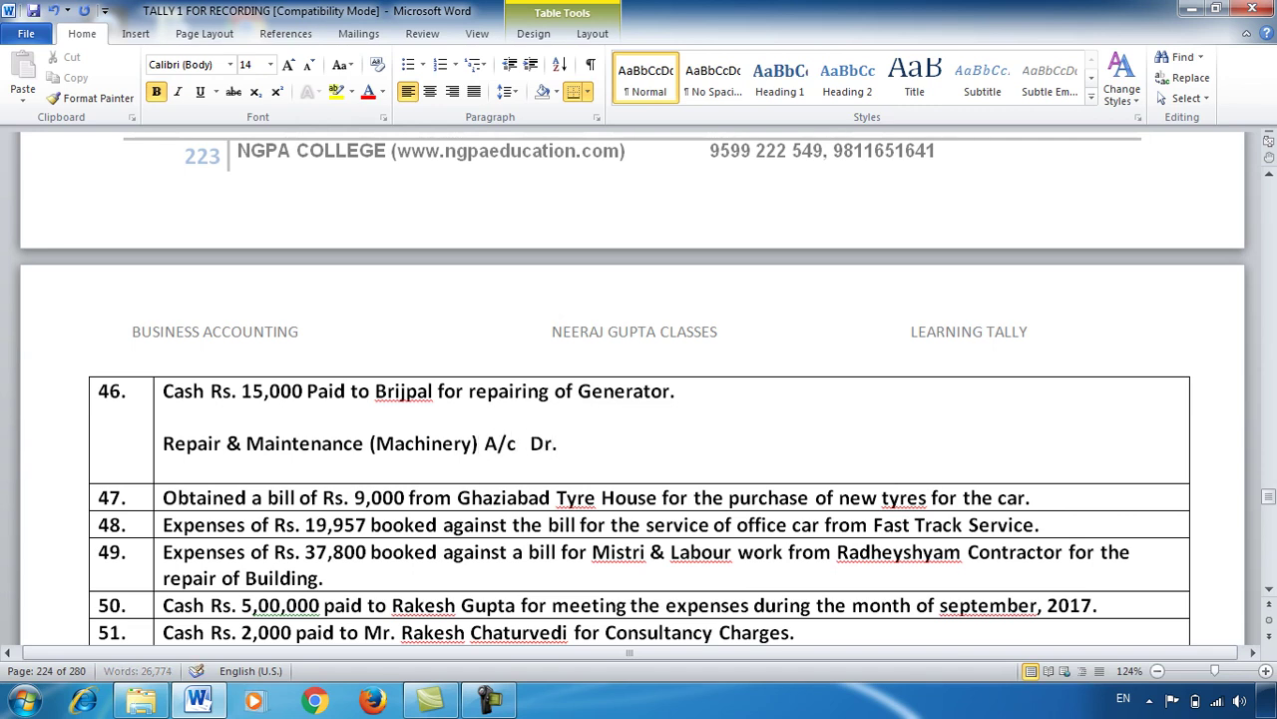
type("15,000")
Add the credit line To Cash A/c 15,000
key("Return")
type("To")
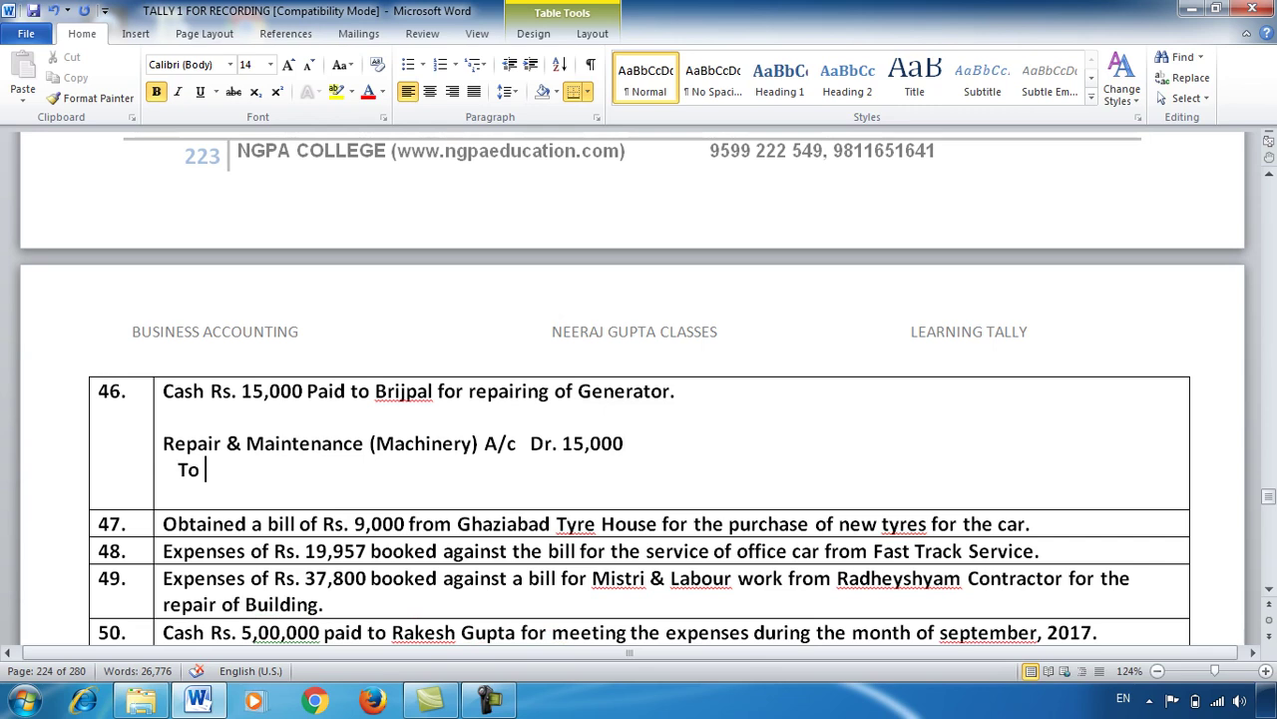
type(" Cash A/c  15,000")
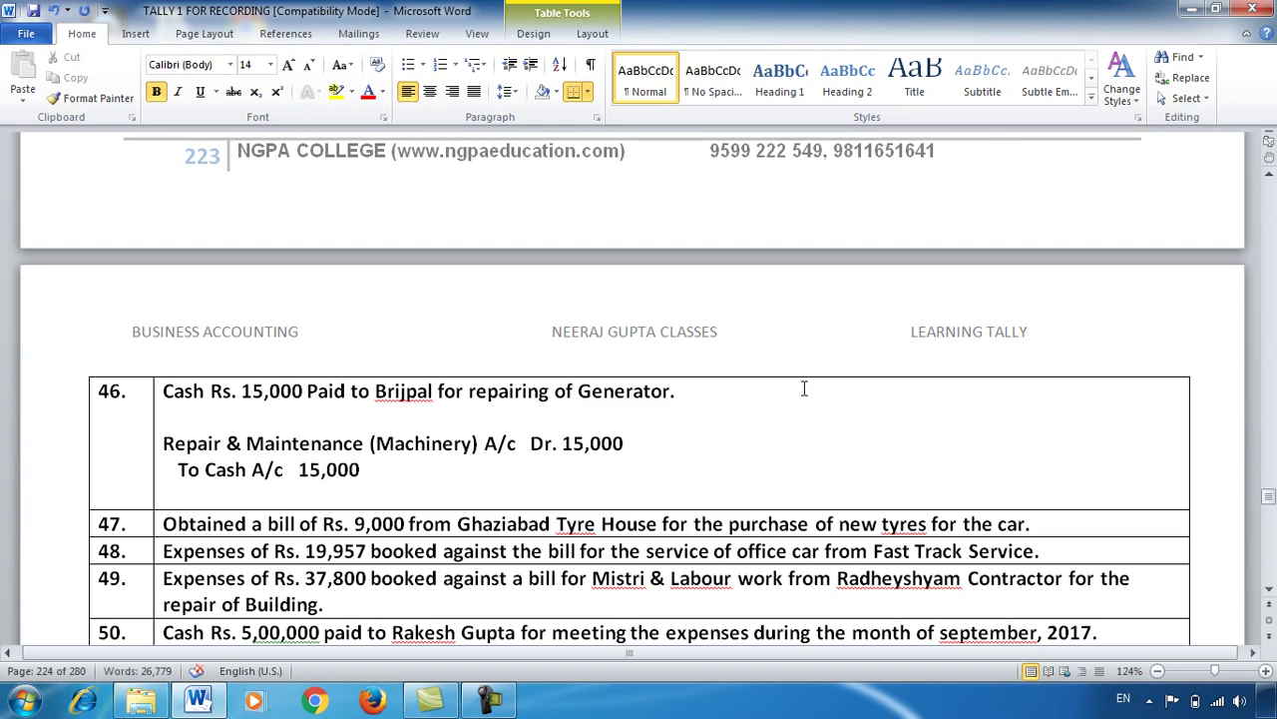
left_click(1070, 524)
Under transaction 47, type the debit line Repair & Maintenance (Vehicle) Dr. 9,000, fixing the spelling
key("Return")
key("Return")
key("Return")
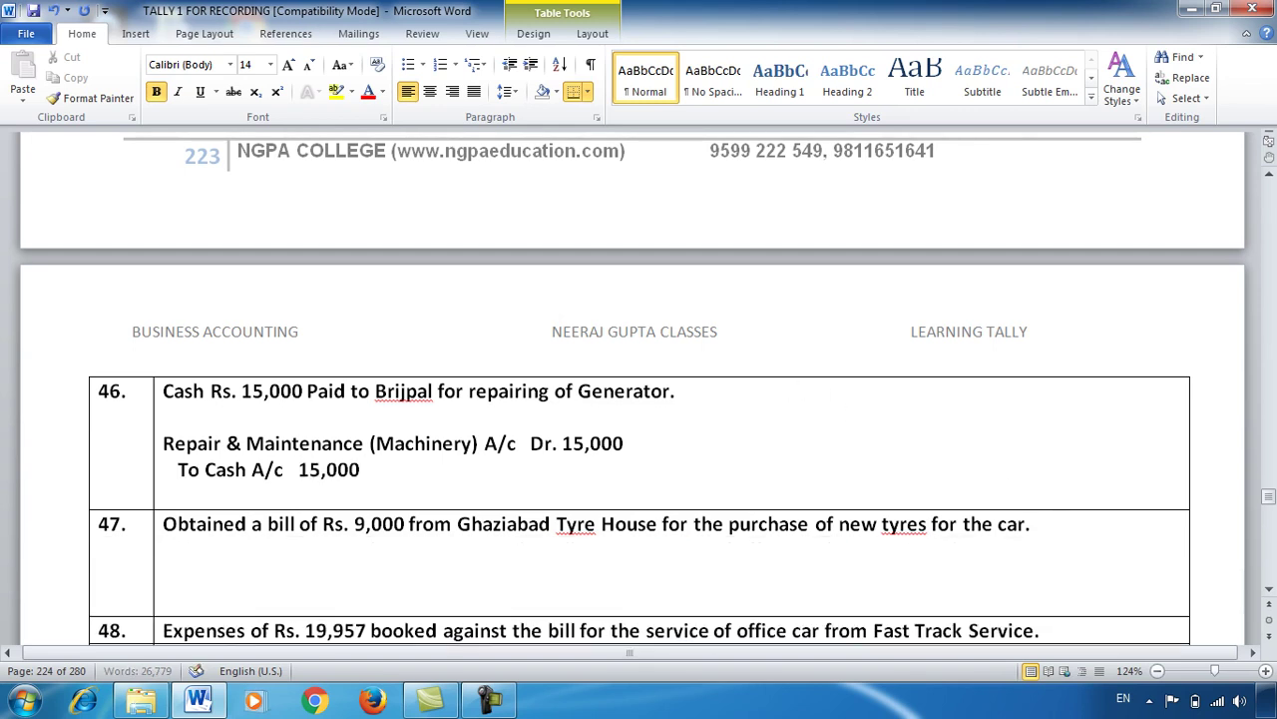
key("Return")
scroll(892, 485, "down", 2)
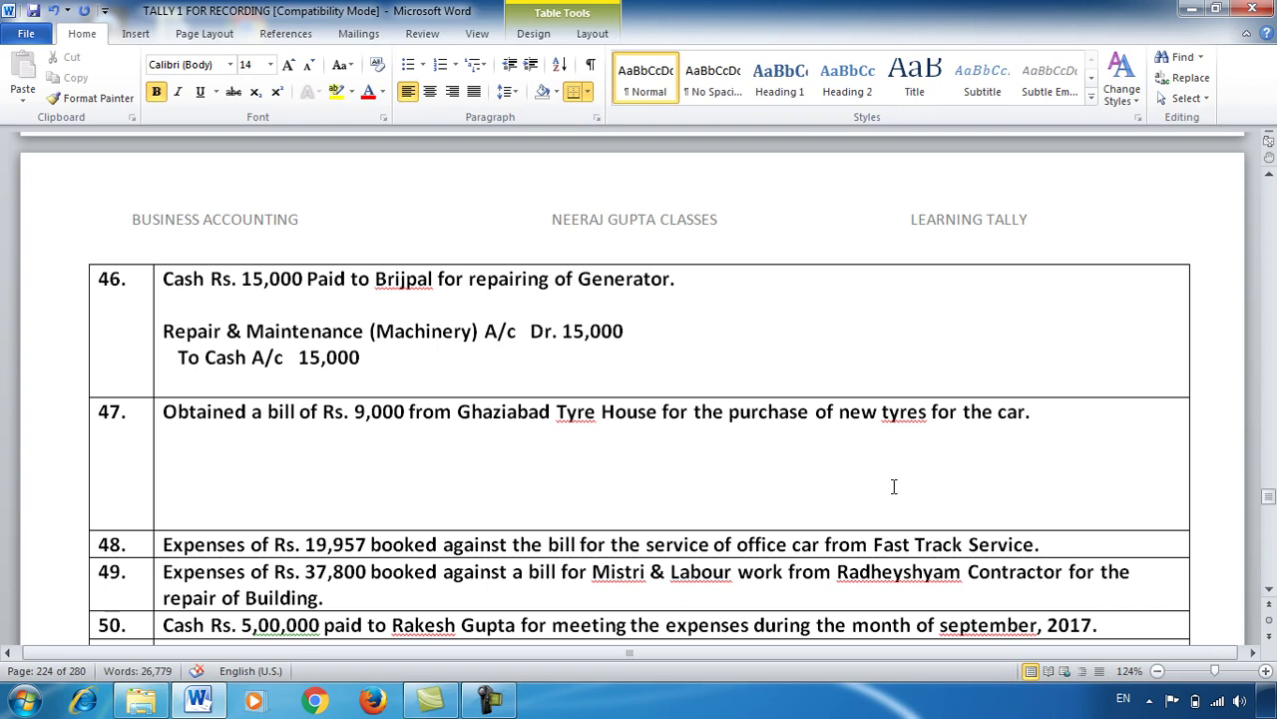
key("Up")
key("Up")
type("Repair & main")
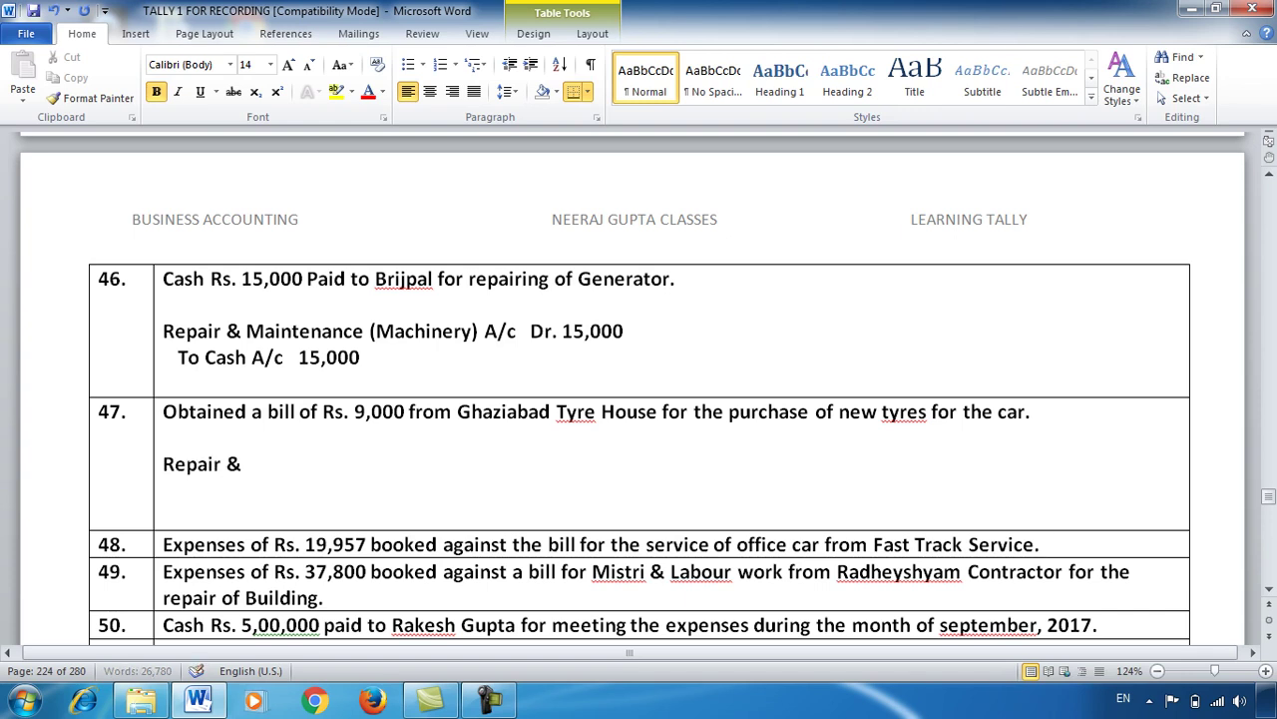
key("BackSpace")
key("BackSpace")
key("BackSpace")
key("BackSpace")
type("Maintenace (")
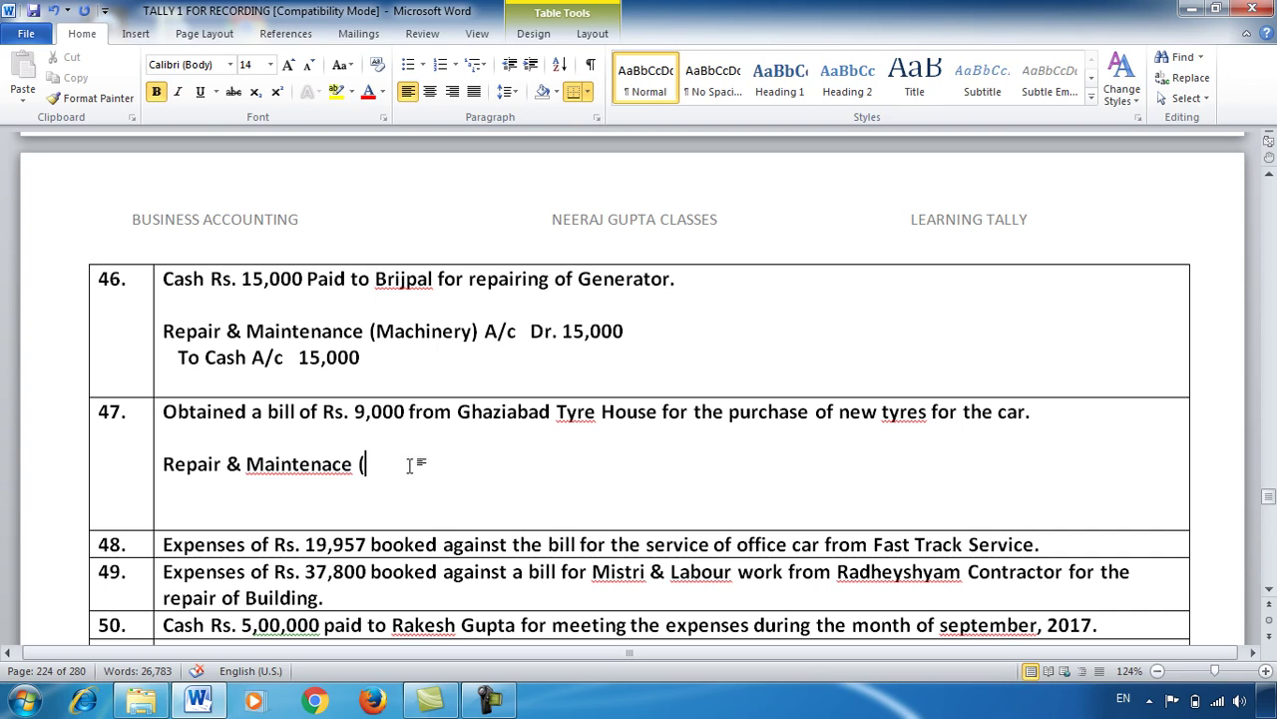
left_click(335, 467)
type("n")
left_click(439, 464)
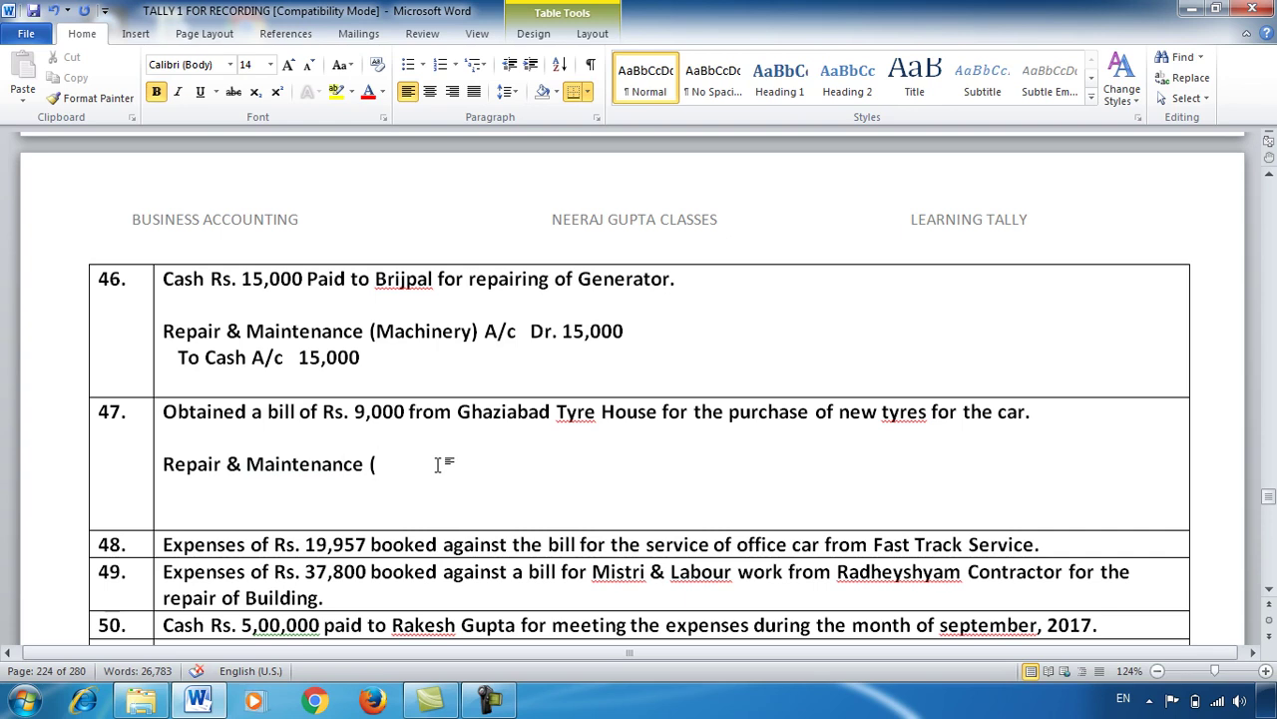
type("Vehicl")
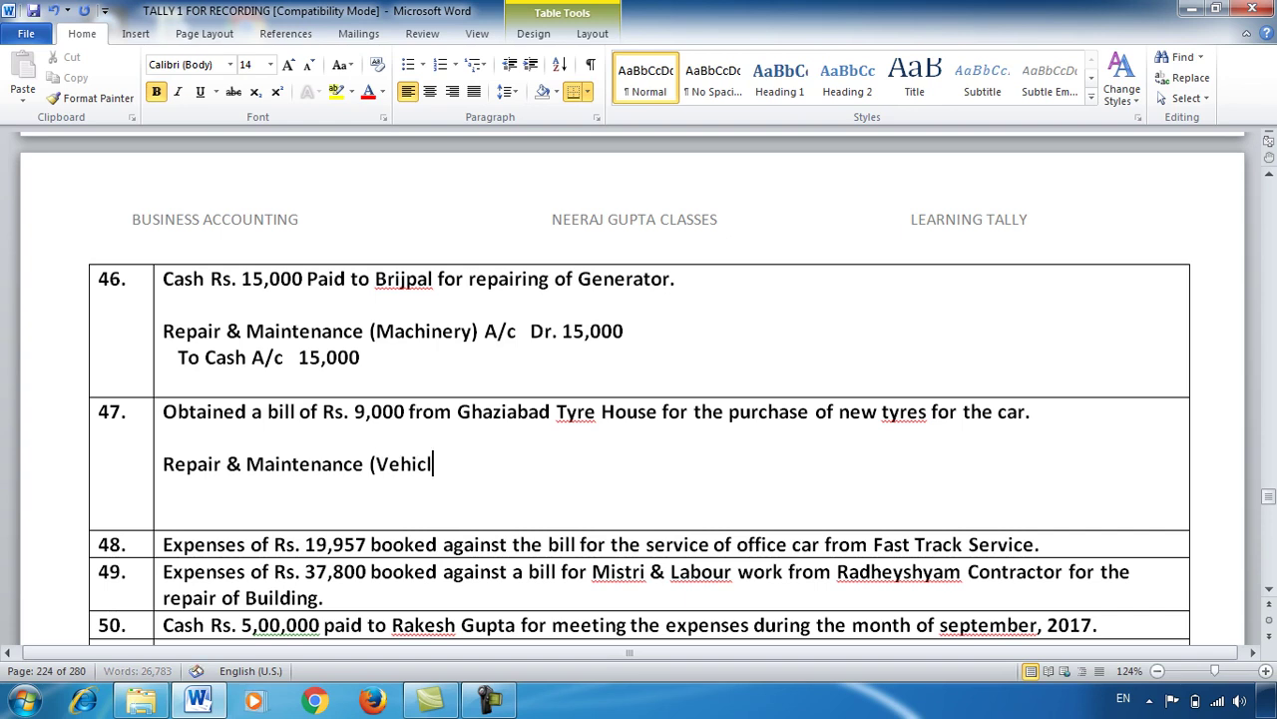
type("e)  Dr.  9,000")
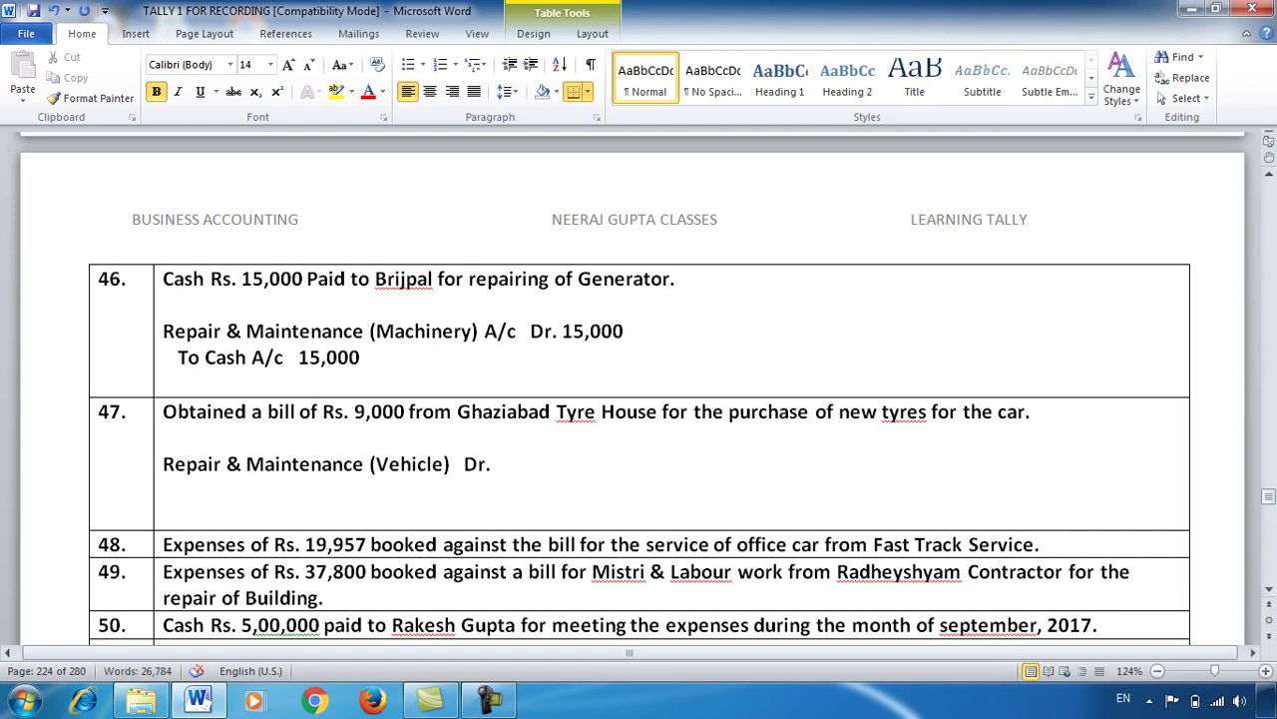
Add the credit line To Ghaziabad Tyre House 9,000
key("Return")
type("To")
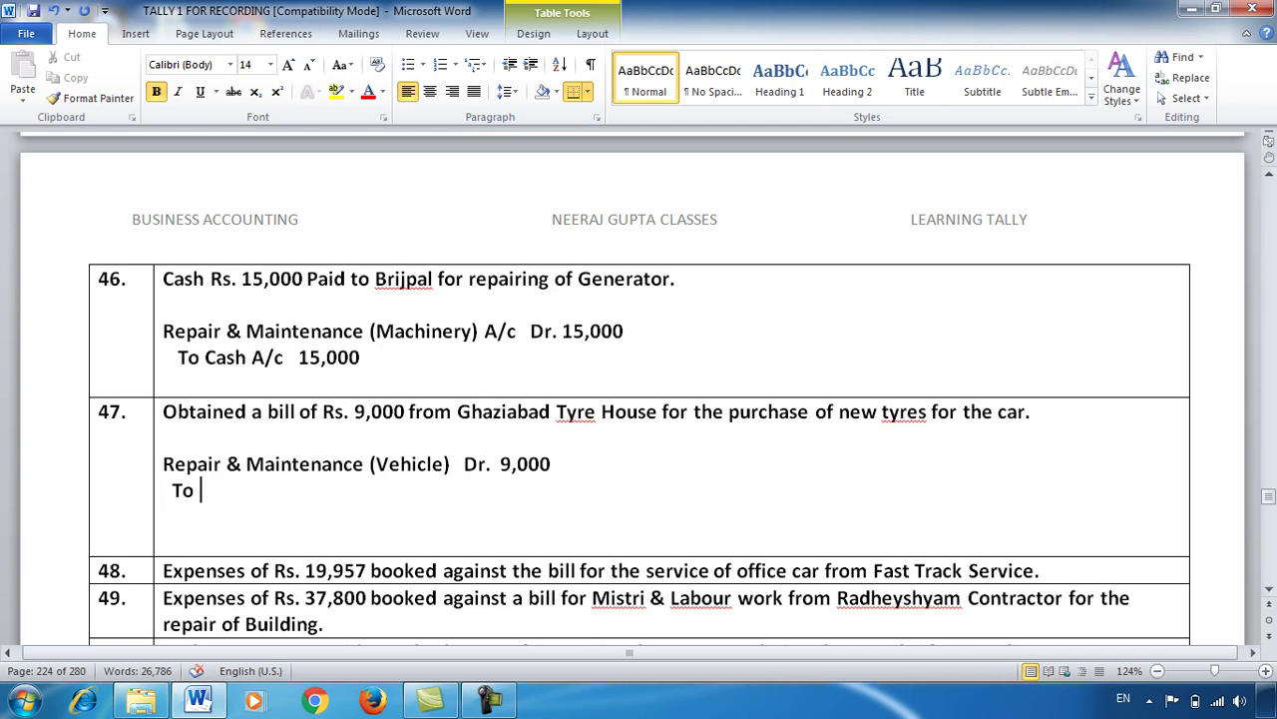
type("Ghaziabad")
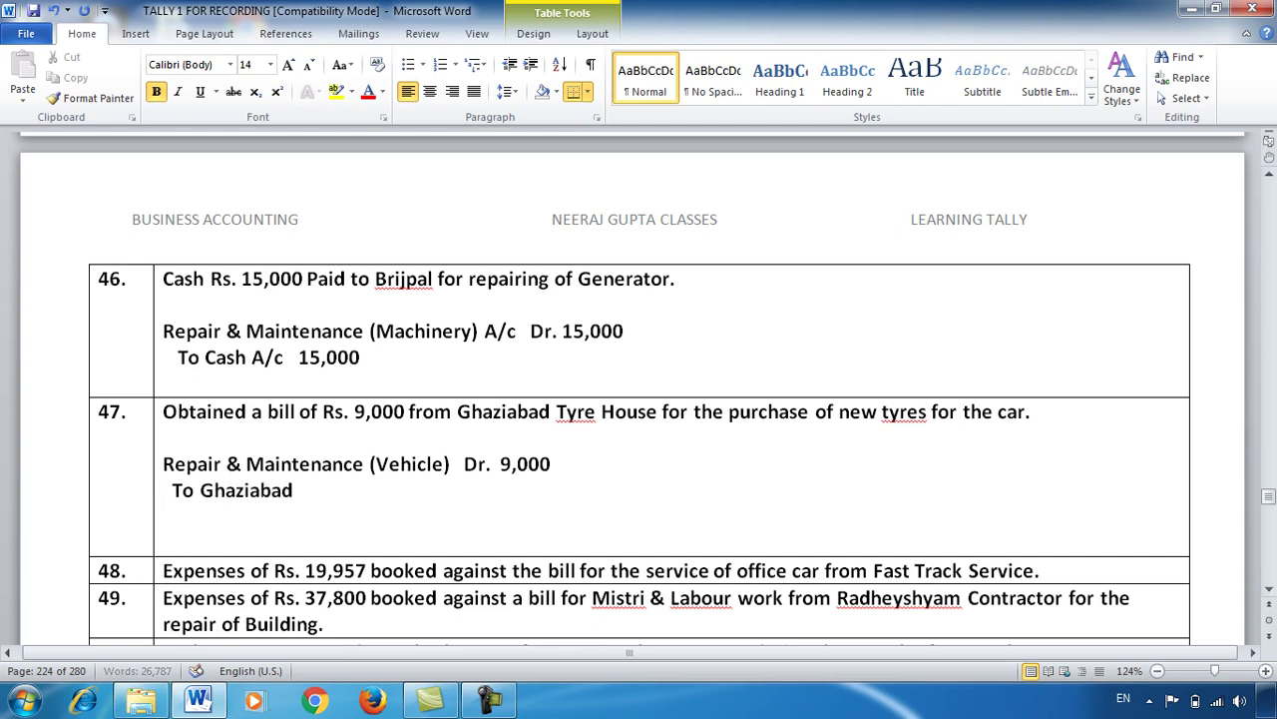
type(" Tyre ")
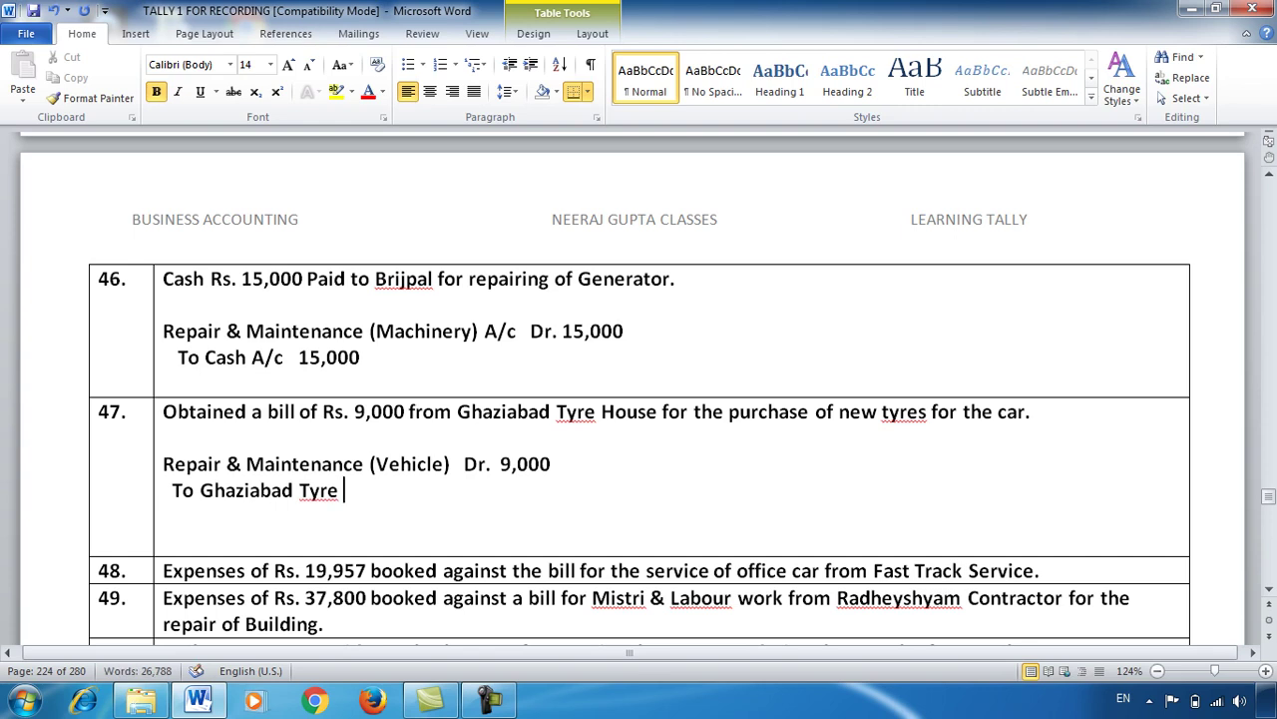
type("H")
key("BackSpace")
type("House  9,0000")
key("BackSpace")
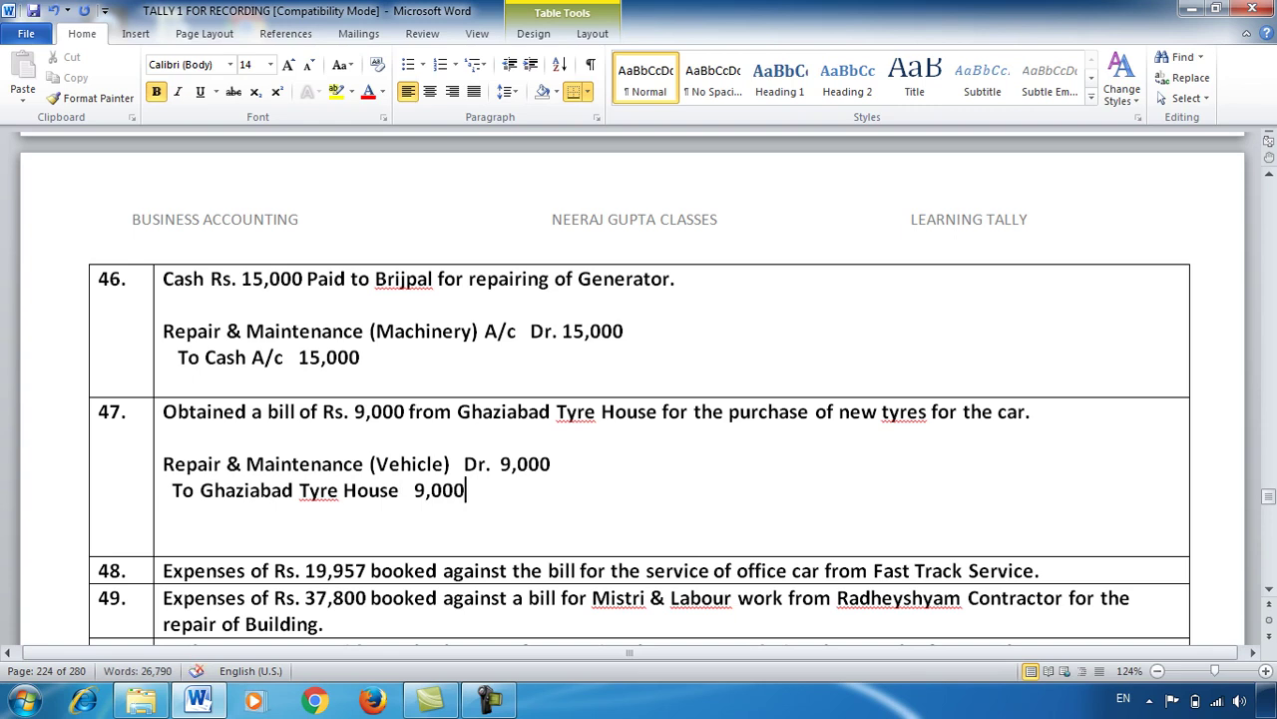
scroll(1078, 513, "down", 1)
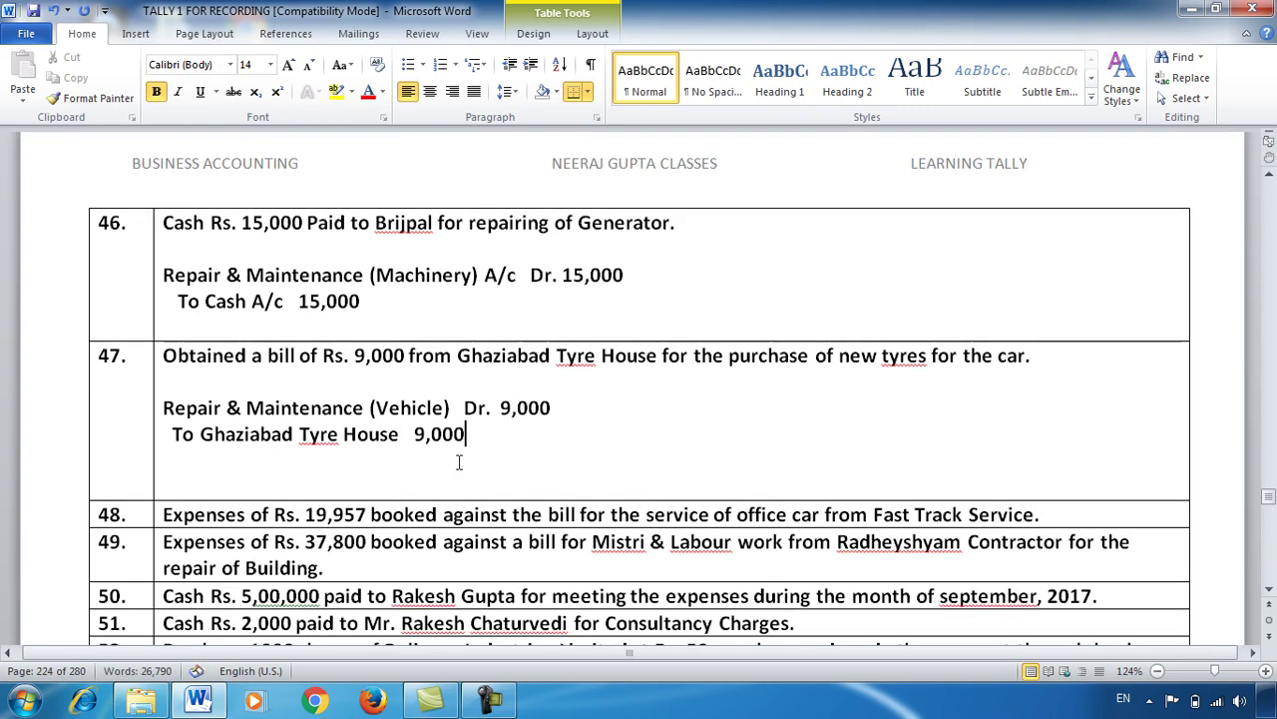
left_click(1078, 513)
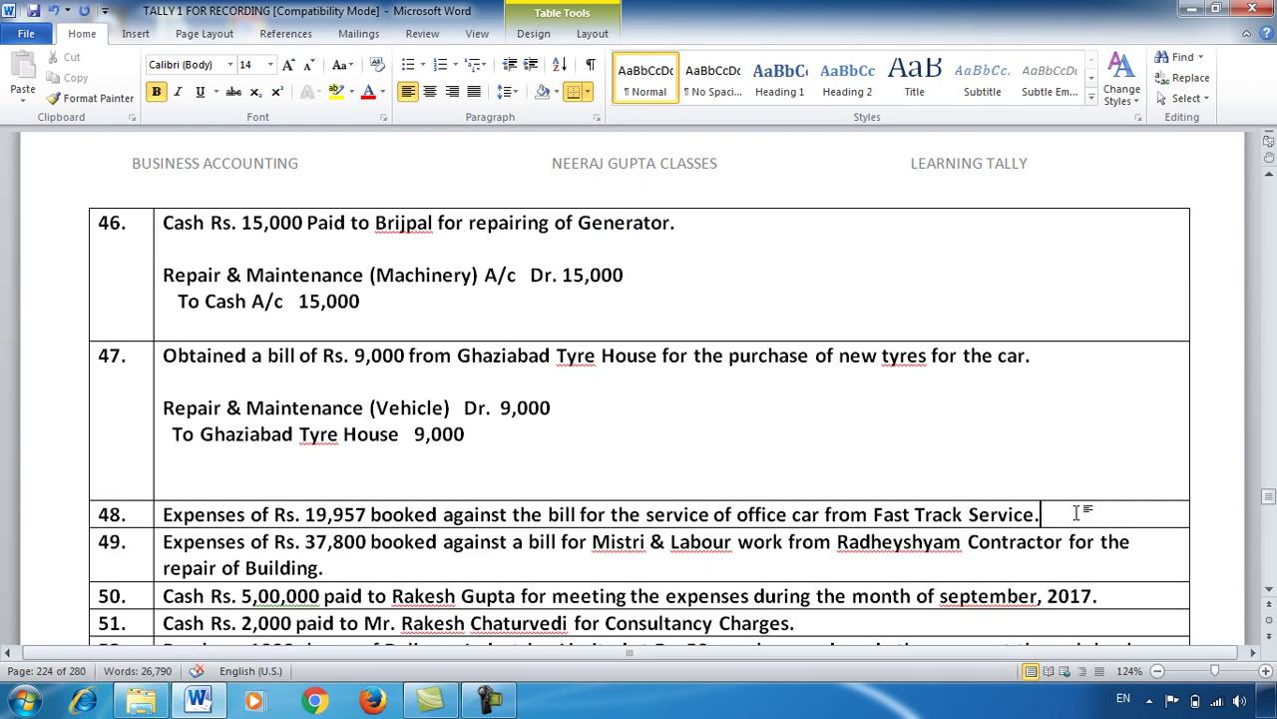
Under transaction 48, type Repair & Maintenance (Vehicle) A/c Dr. 19,957
key("Return")
key("Return")
key("Return")
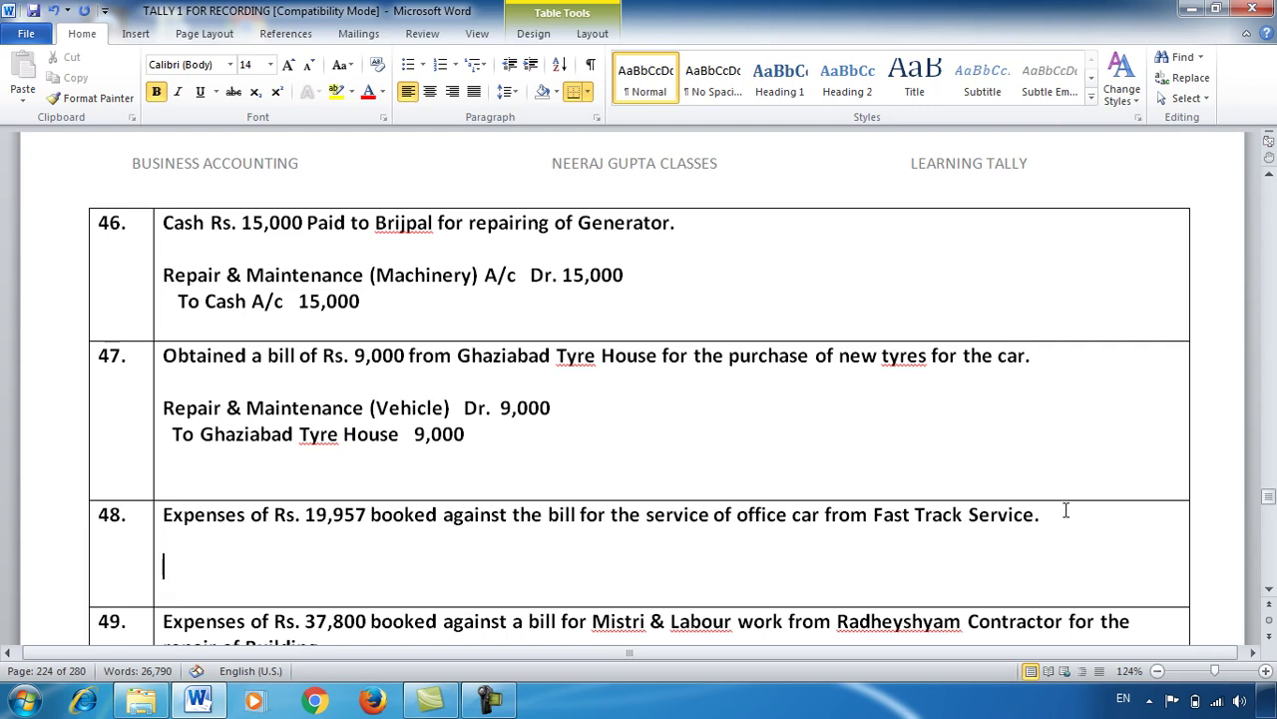
type("Repair & Maintenance")
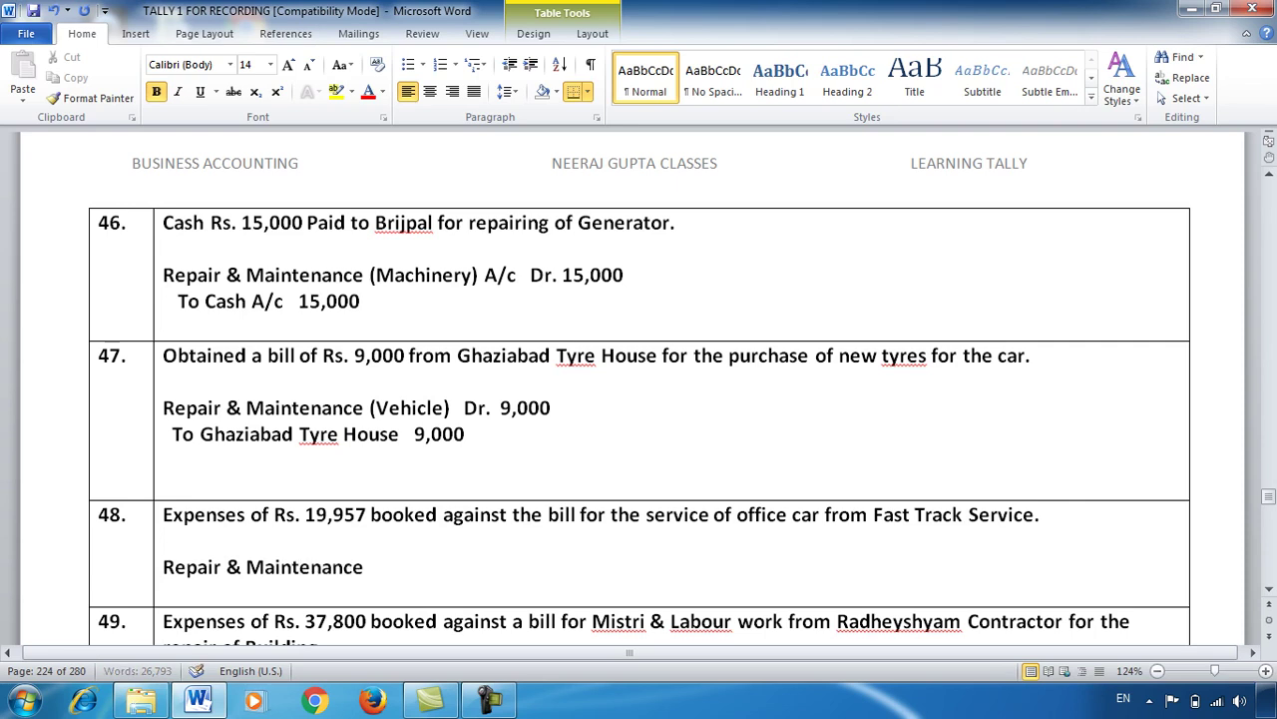
type("Vehicle) A/c")
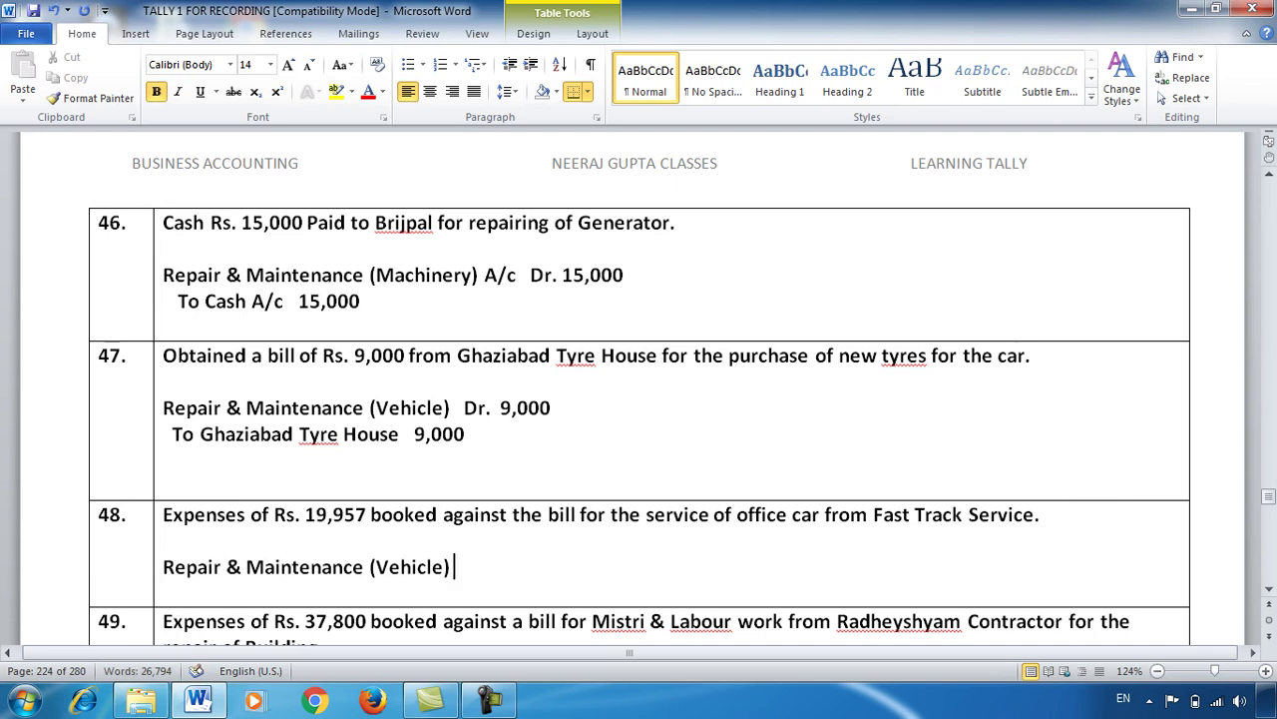
type("   Dr. 19,957")
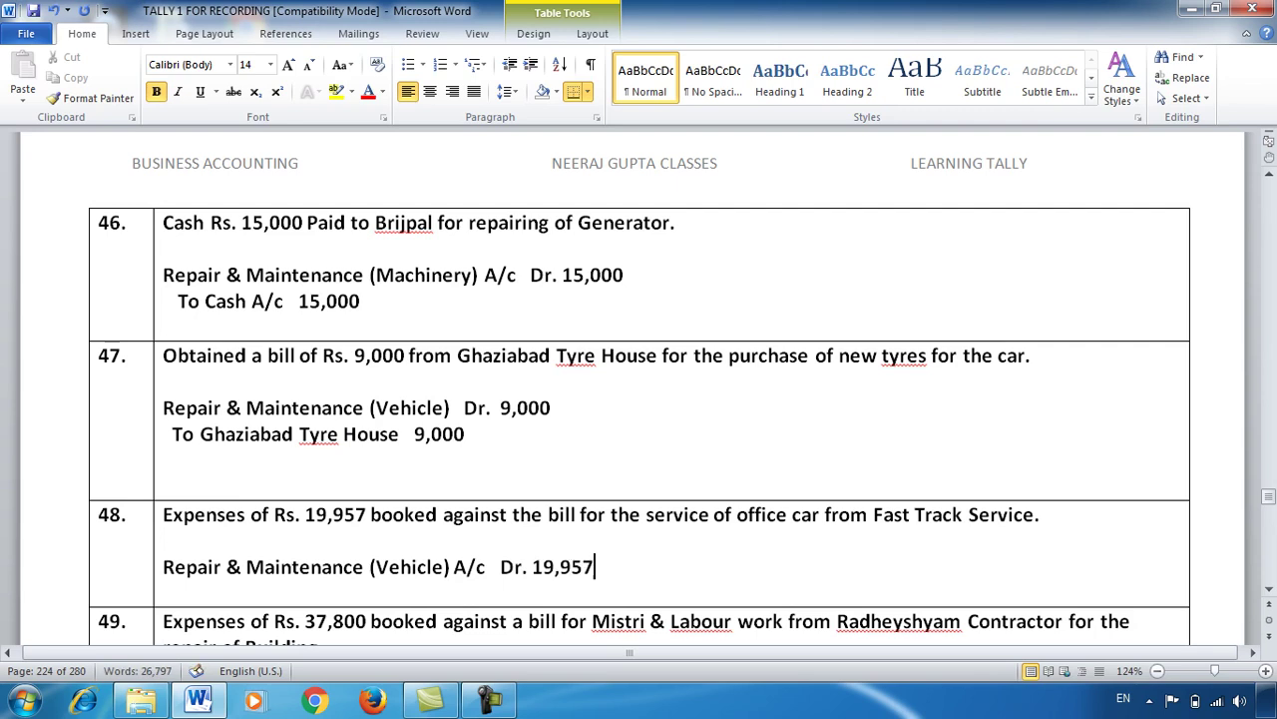
Add the credit line To Fast Track Service 19,957, correcting the typos
key("Return")
type("To ")
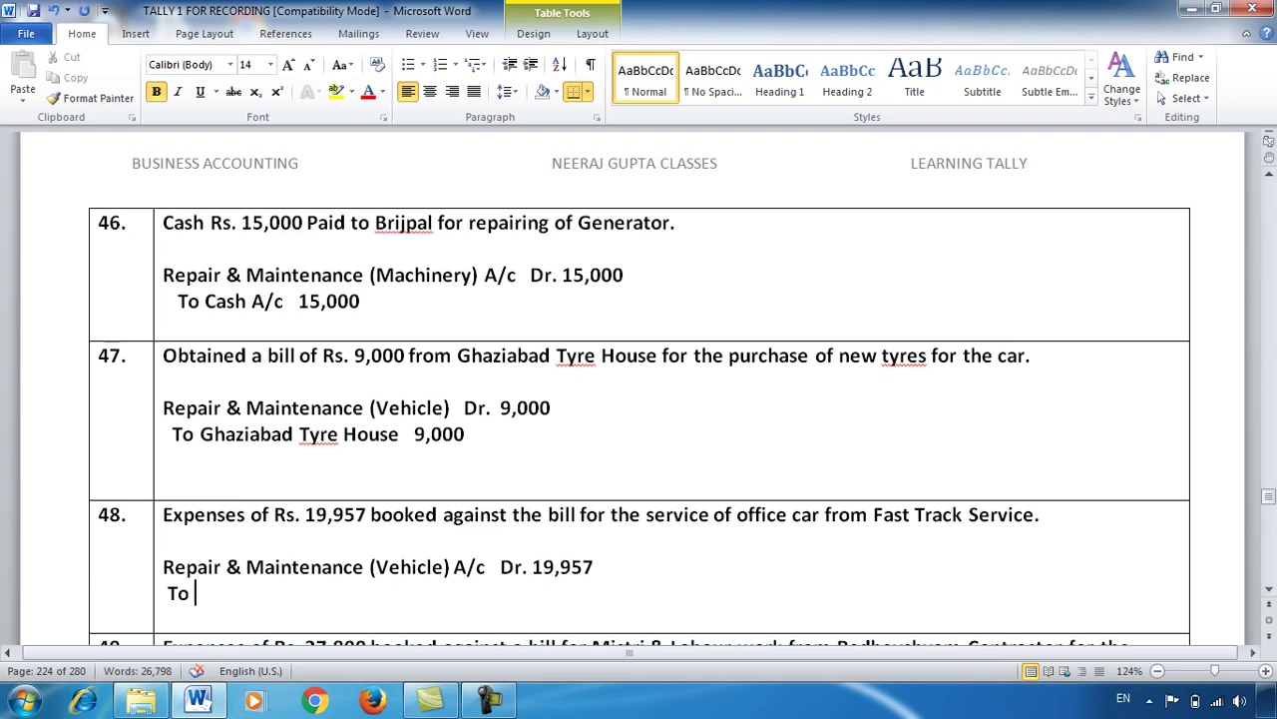
type("Fast Track Servicce")
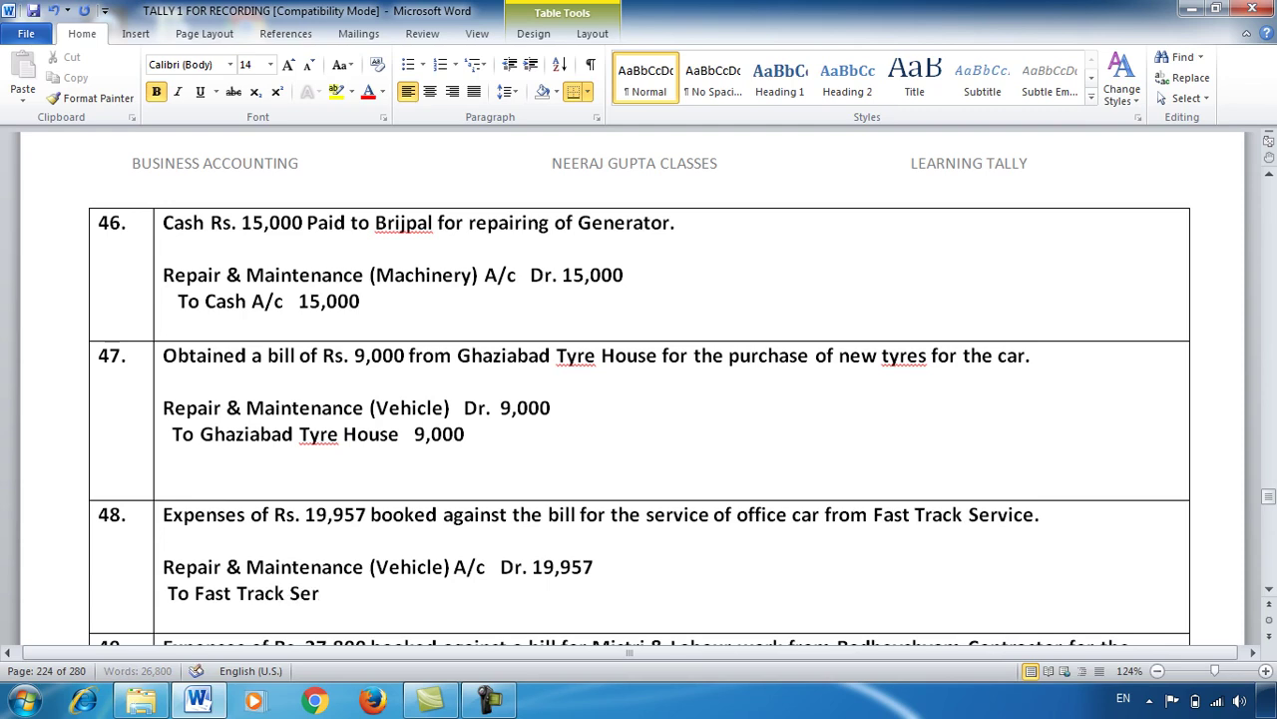
key("BackSpace")
key("BackSpace")
type("e  19")
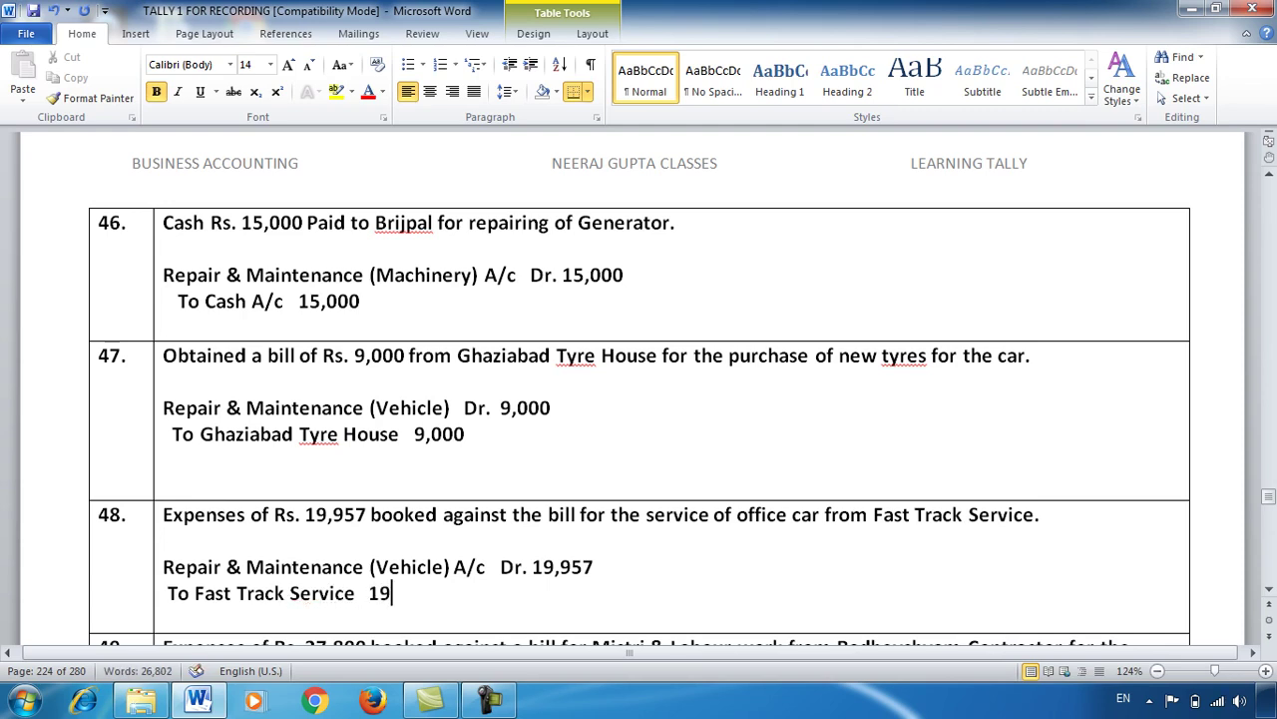
type(",857")
key("BackSpace")
key("BackSpace")
key("BackSpace")
type("957")
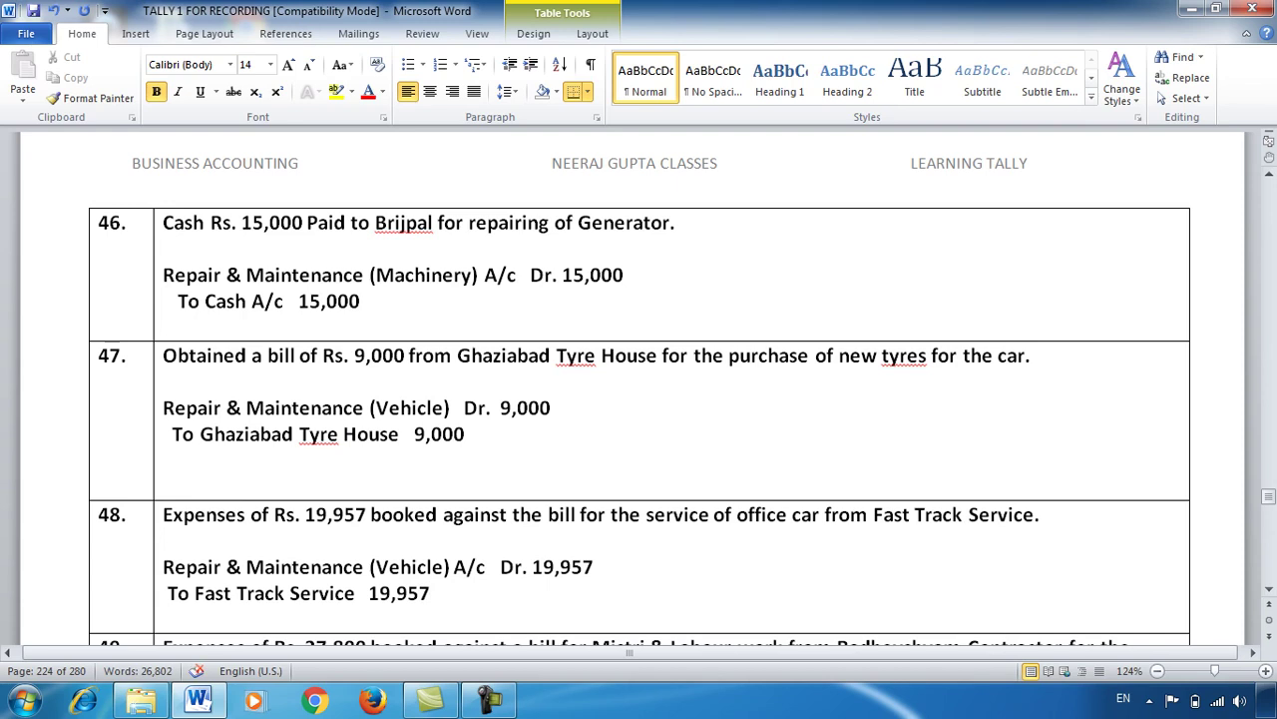